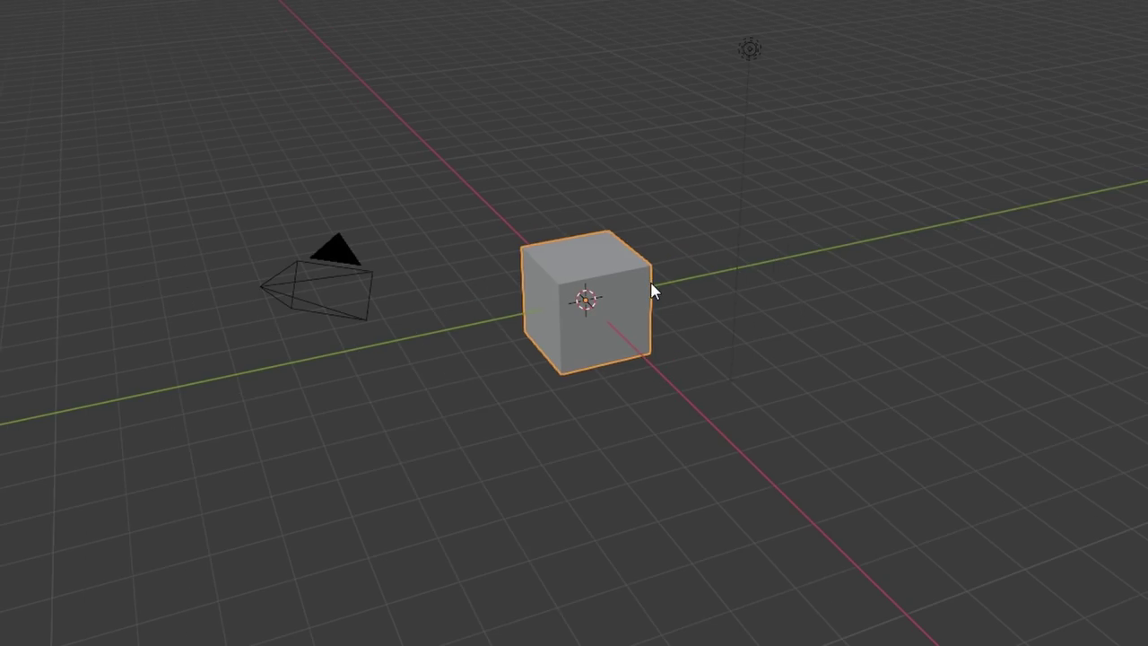
Step: Delete the default cube and add a Monkey mesh to the scene
scroll(625, 131, up, 2)
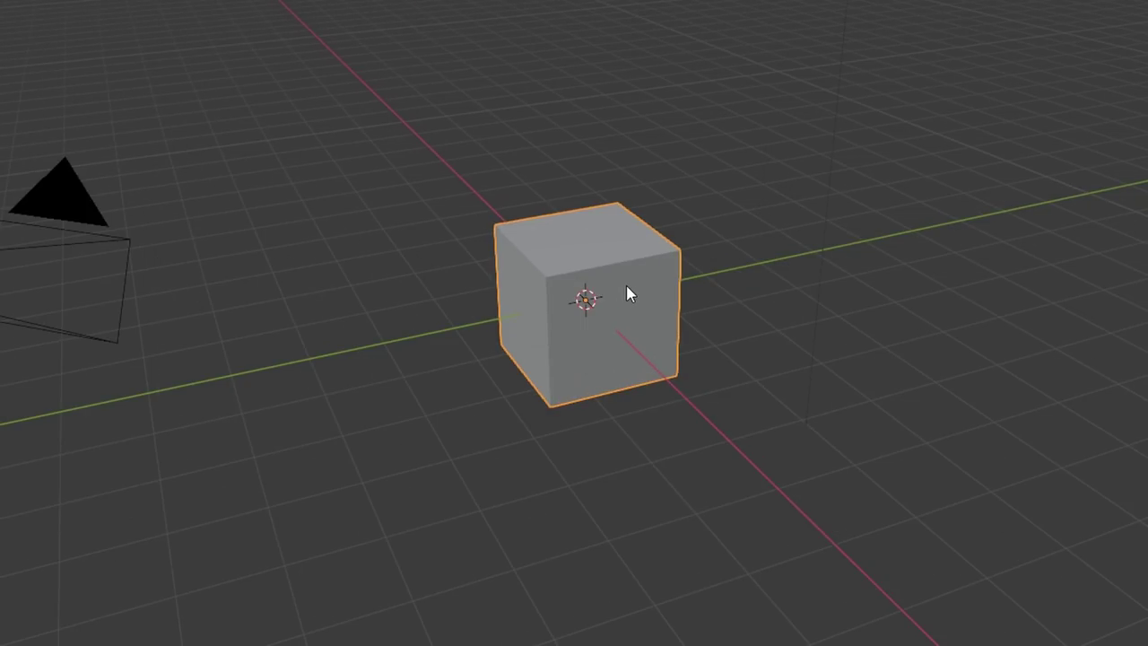
scroll(626, 285, down, 1)
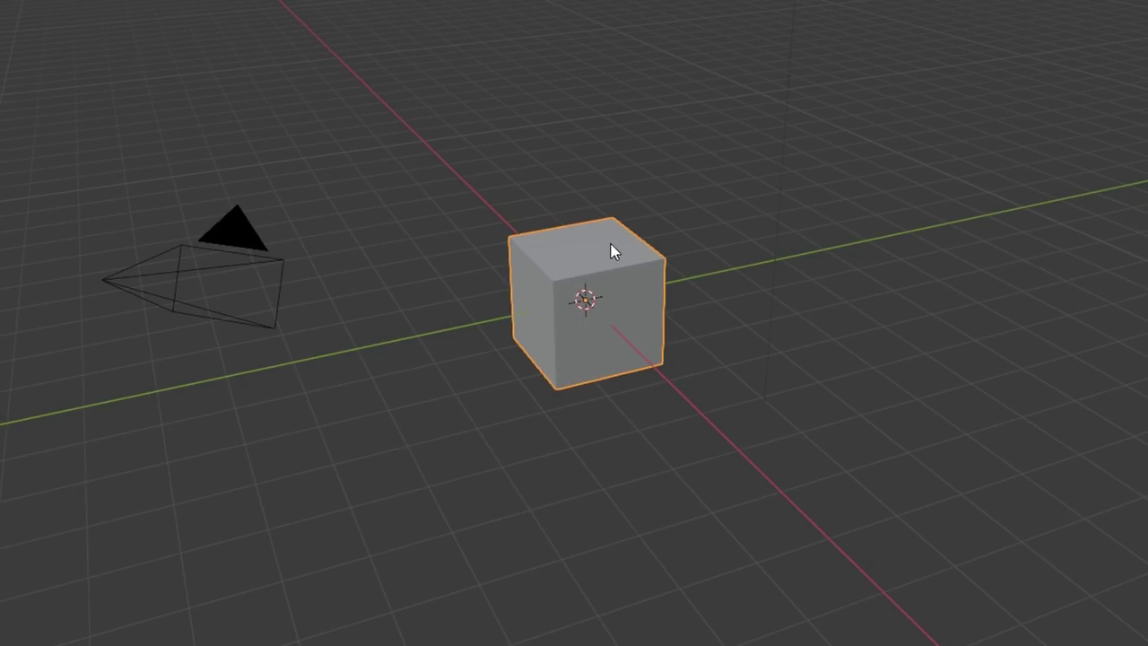
key(Delete)
key(shift+a)
mouse_move(537, 180)
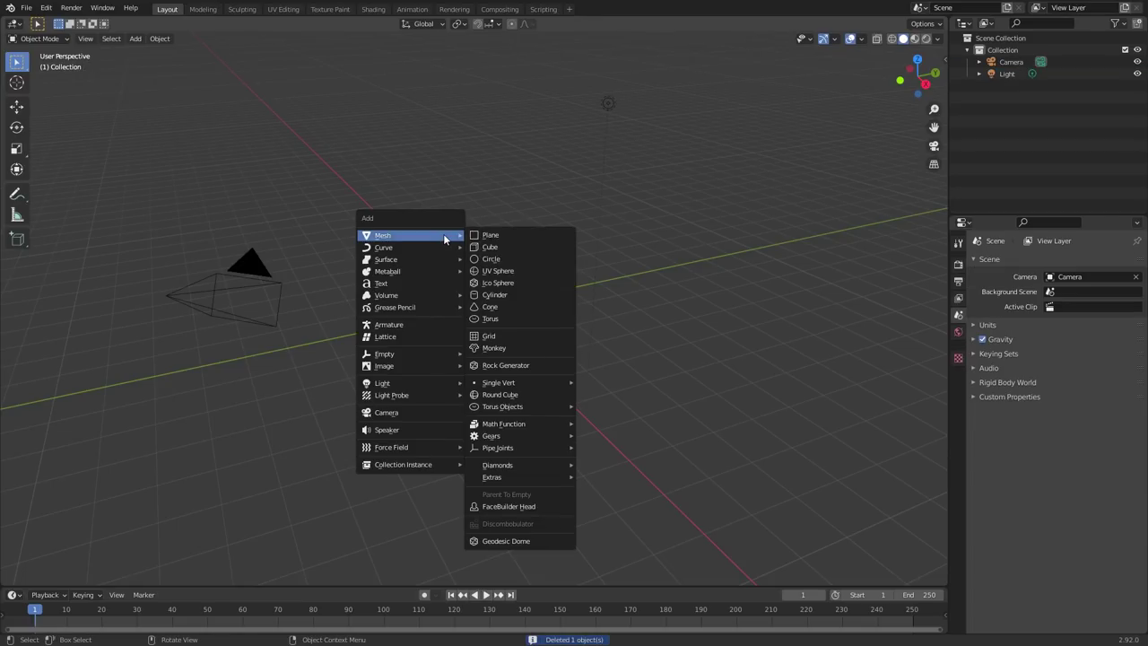
click(509, 348)
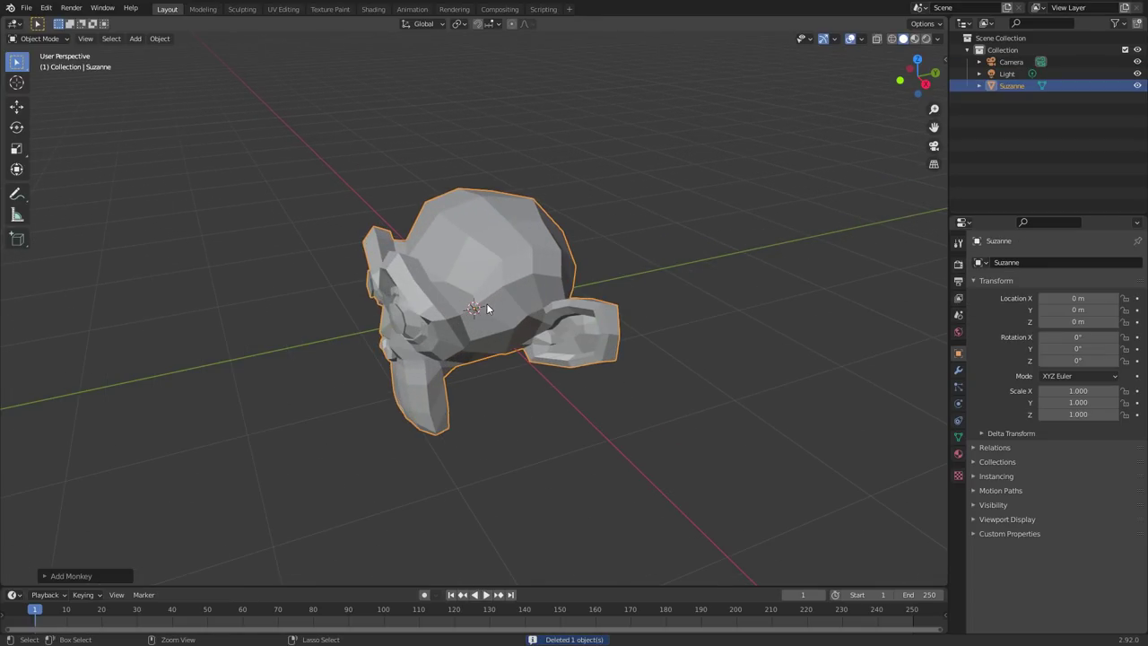
Step: Apply a level 2 subdivision surface to the monkey and shade it smooth
key(ctrl+2)
right_click(482, 238)
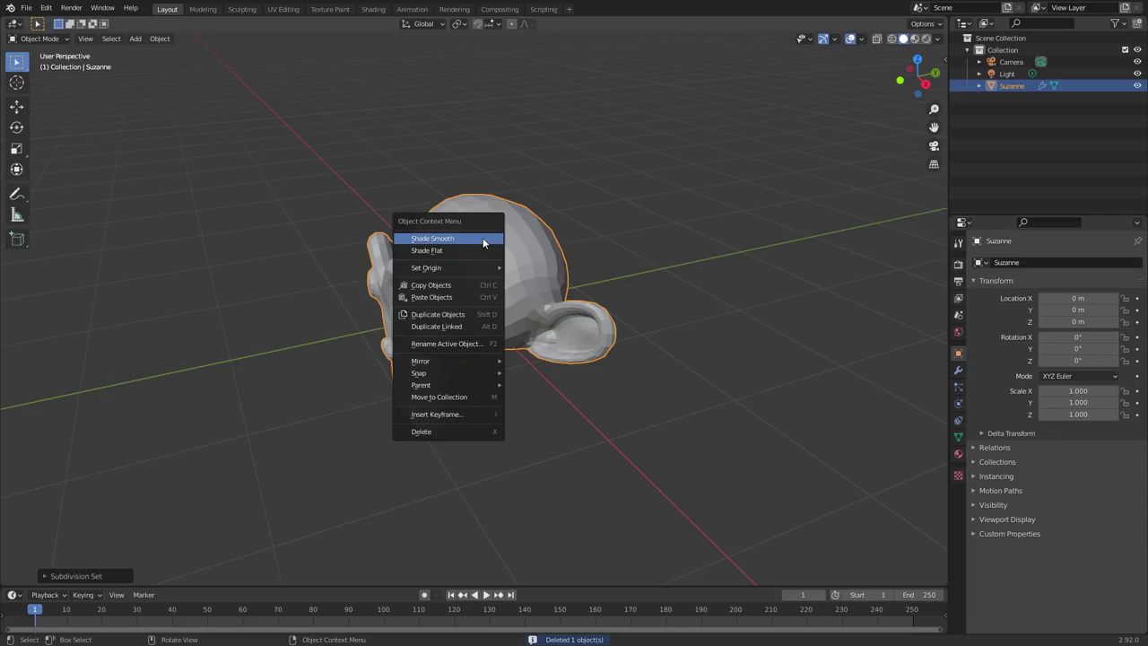
click(483, 237)
middle_drag(586, 273, 493, 240)
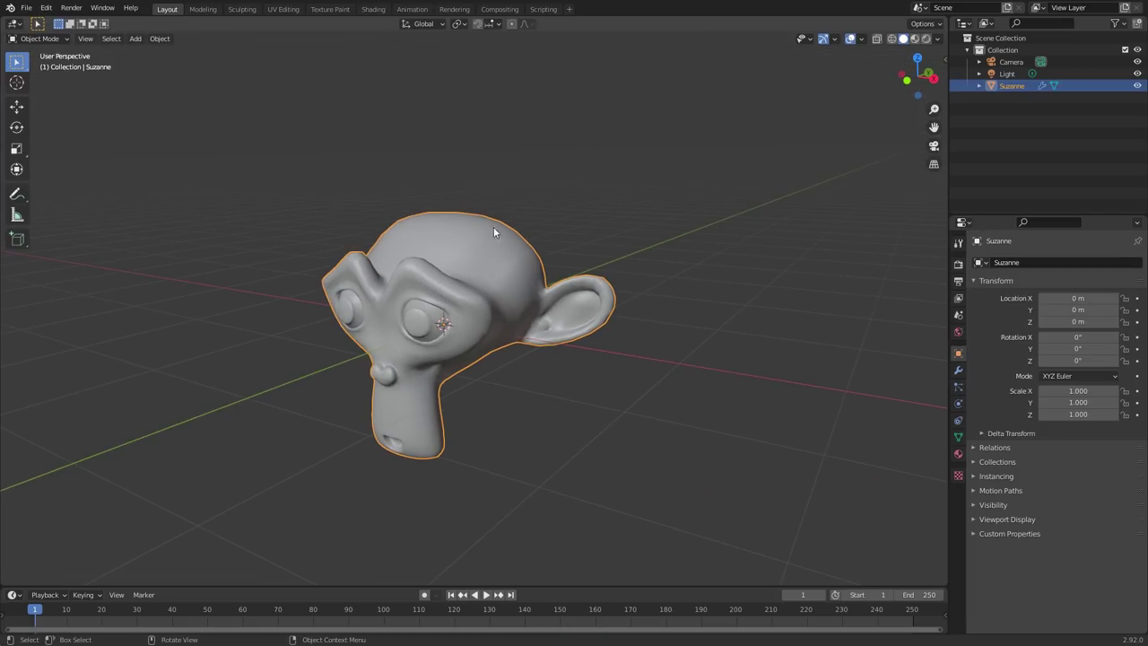
Step: Switch to the Shading workspace and display the monkey with rendered viewport shading
click(373, 9)
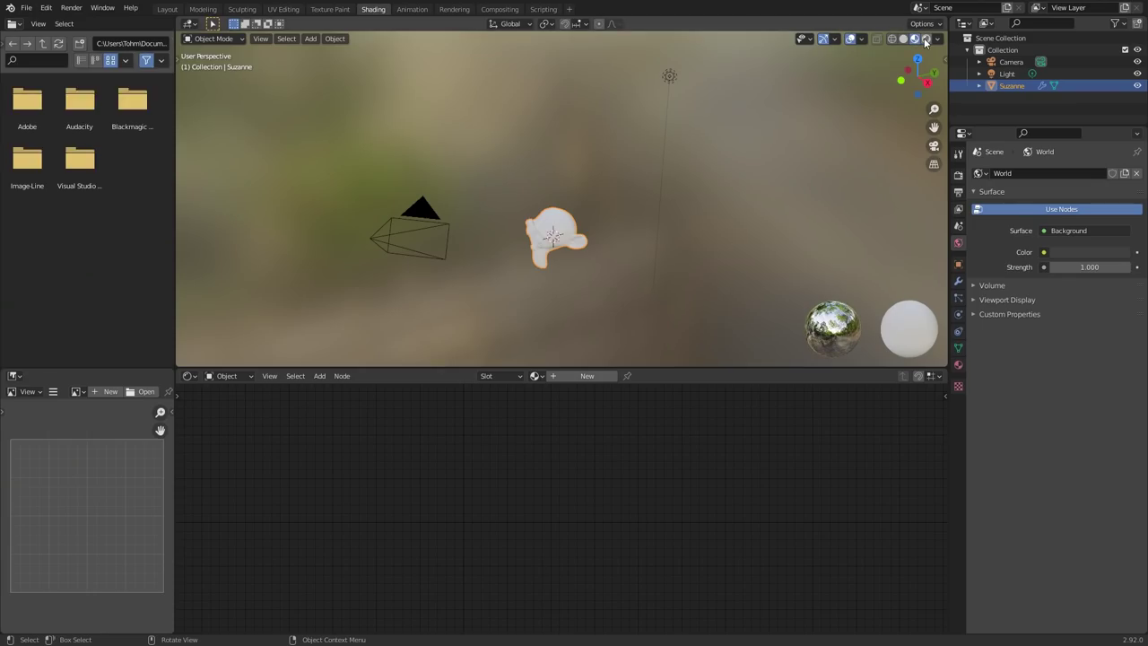
click(925, 41)
scroll(581, 177, up, 5)
shift+middle_drag(580, 275, 618, 169)
Step: Set the render engine to Cycles with GPU Compute as the device and enable the transparent film background
click(958, 175)
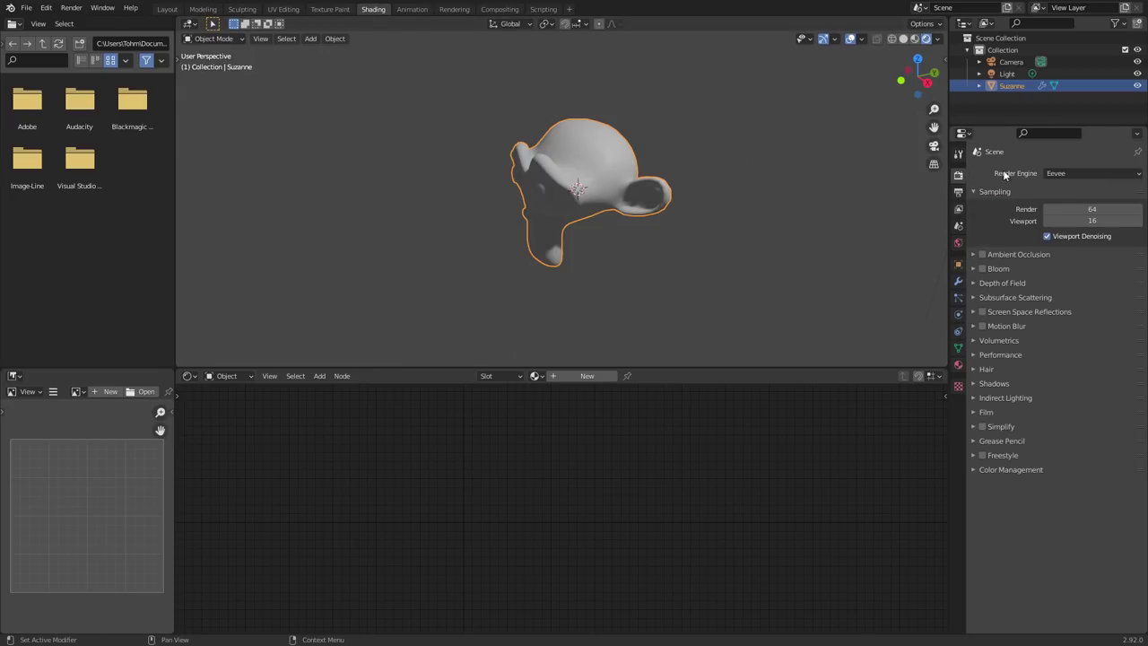
click(1054, 174)
click(1055, 215)
click(1055, 203)
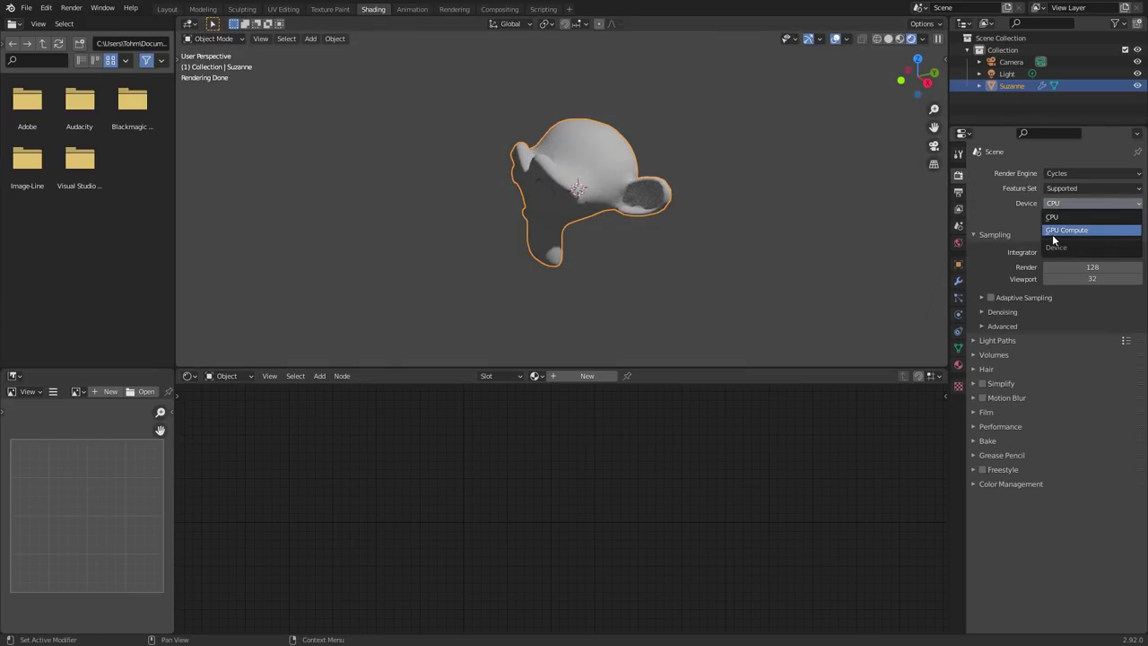
click(1054, 231)
click(988, 385)
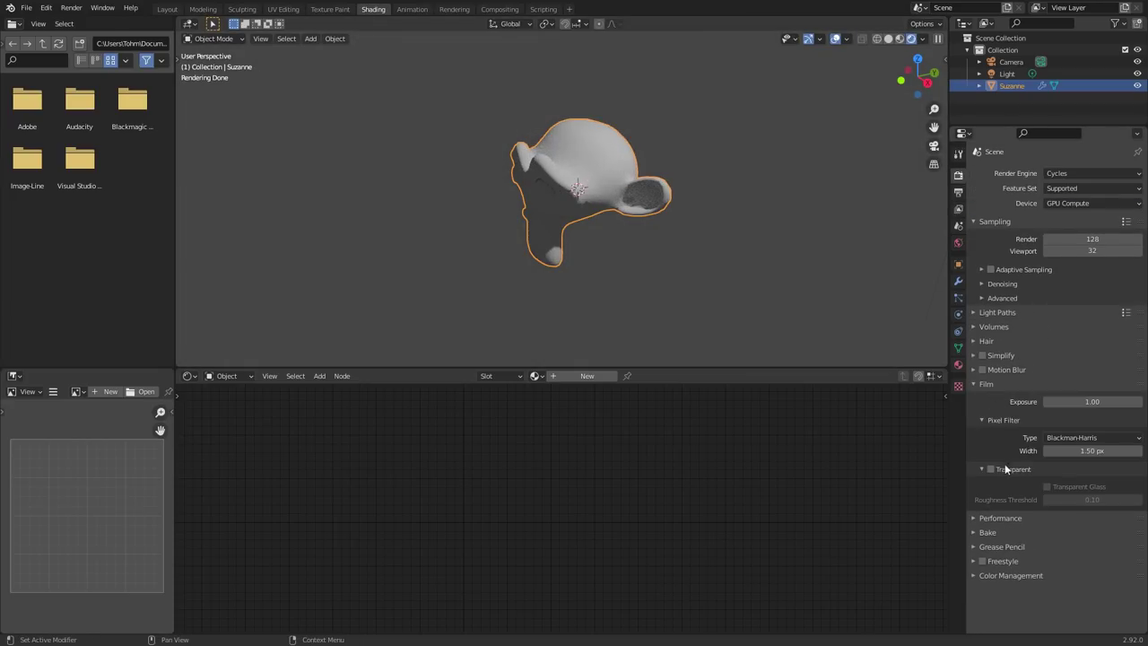
click(991, 470)
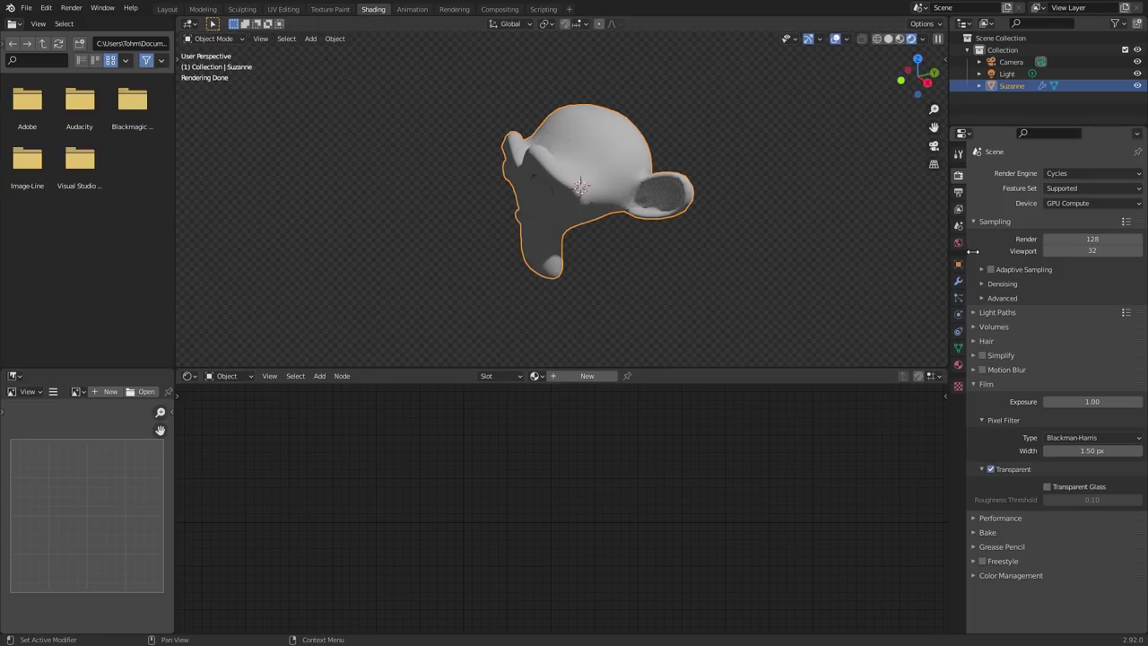
Step: Assign an Environment Texture to the world color and load leadenhall_market_2k.hdr from the HDRIs folder
click(958, 242)
click(1043, 244)
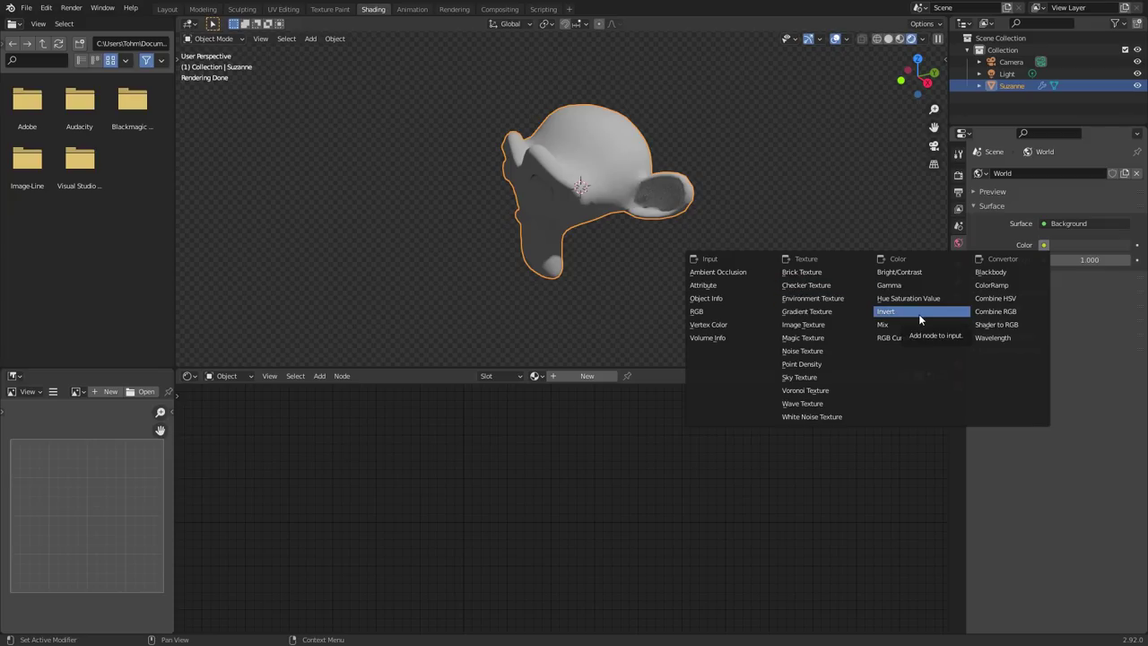
click(812, 297)
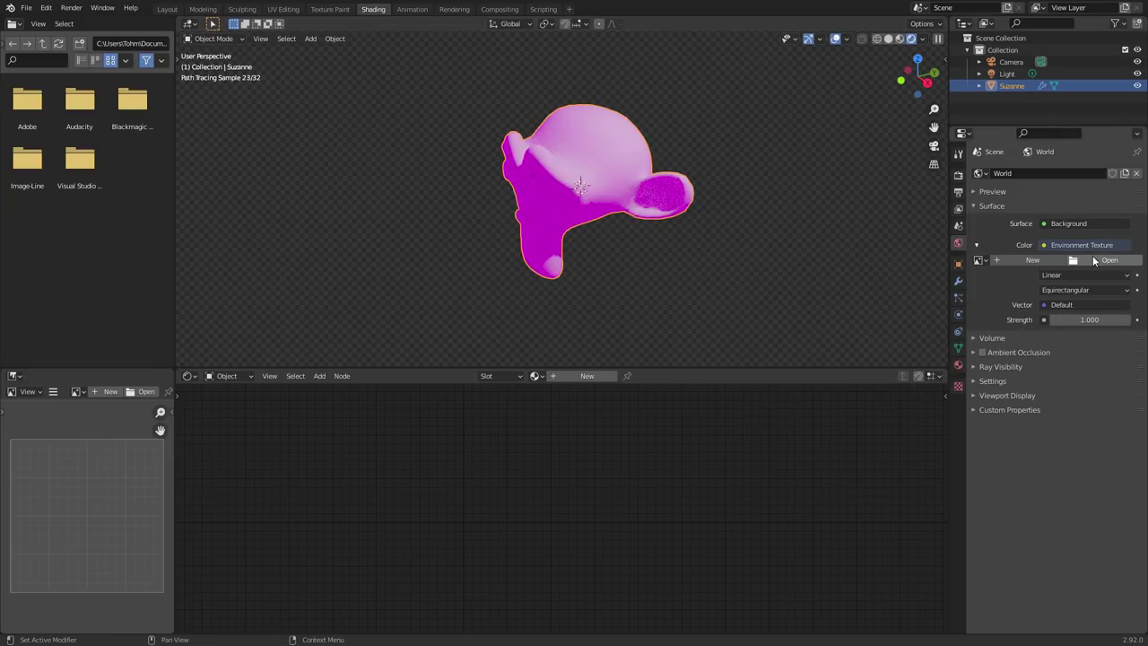
click(1109, 259)
click(245, 428)
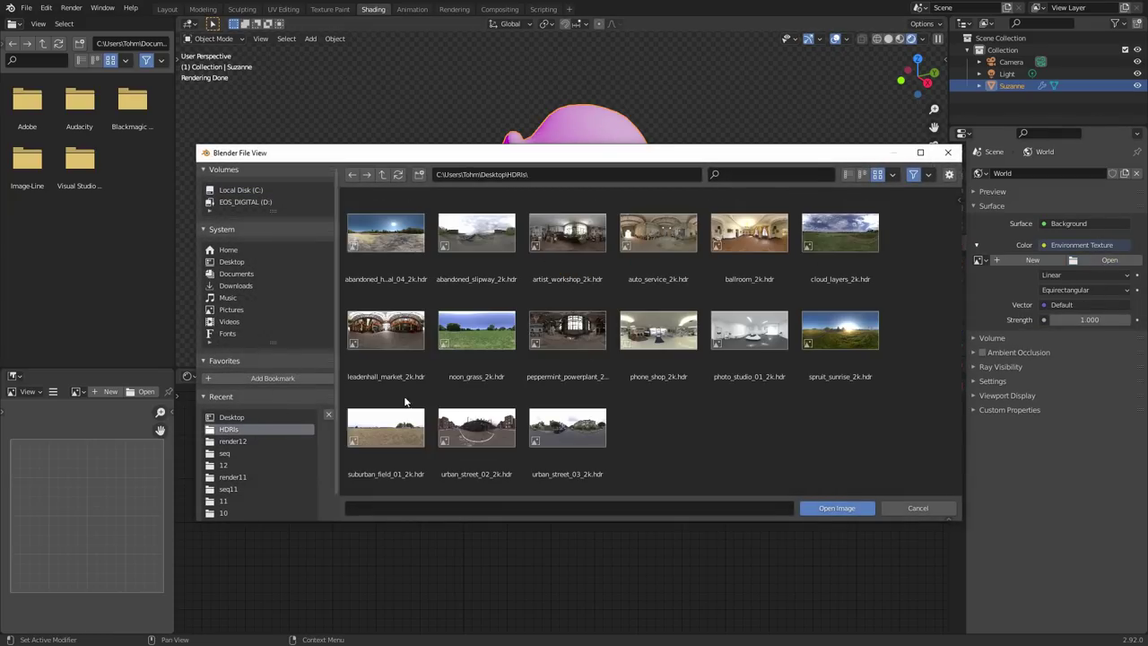
double_click(388, 333)
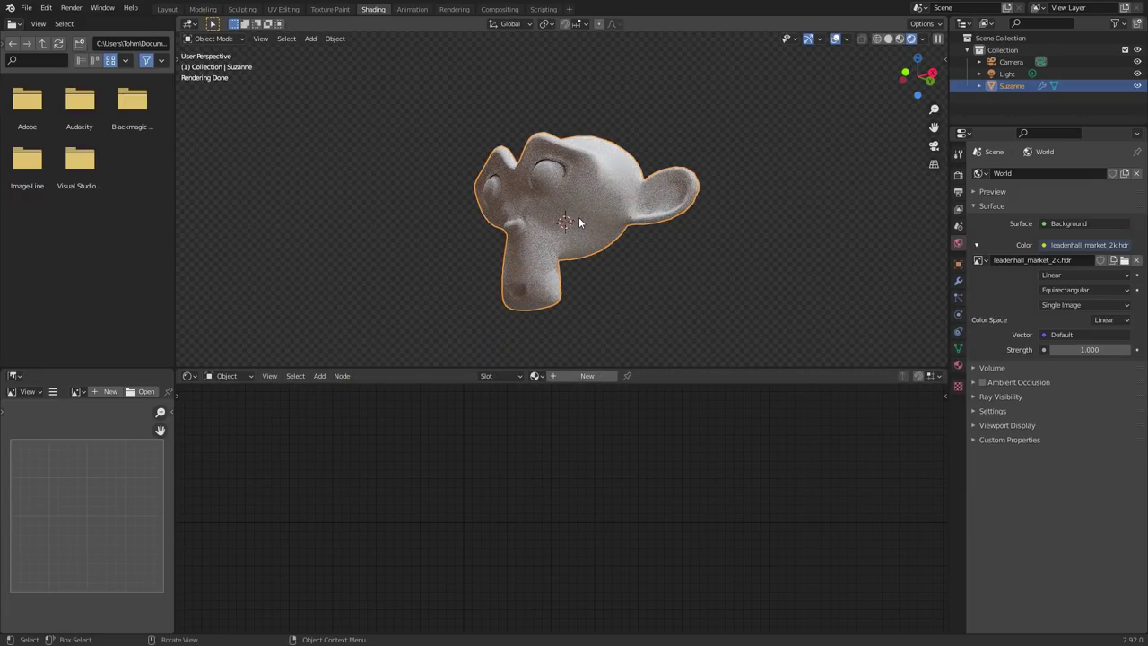
Step: Create a material named "patreon" on the monkey and add a Layer Weight node beside its Principled BSDF
click(581, 377)
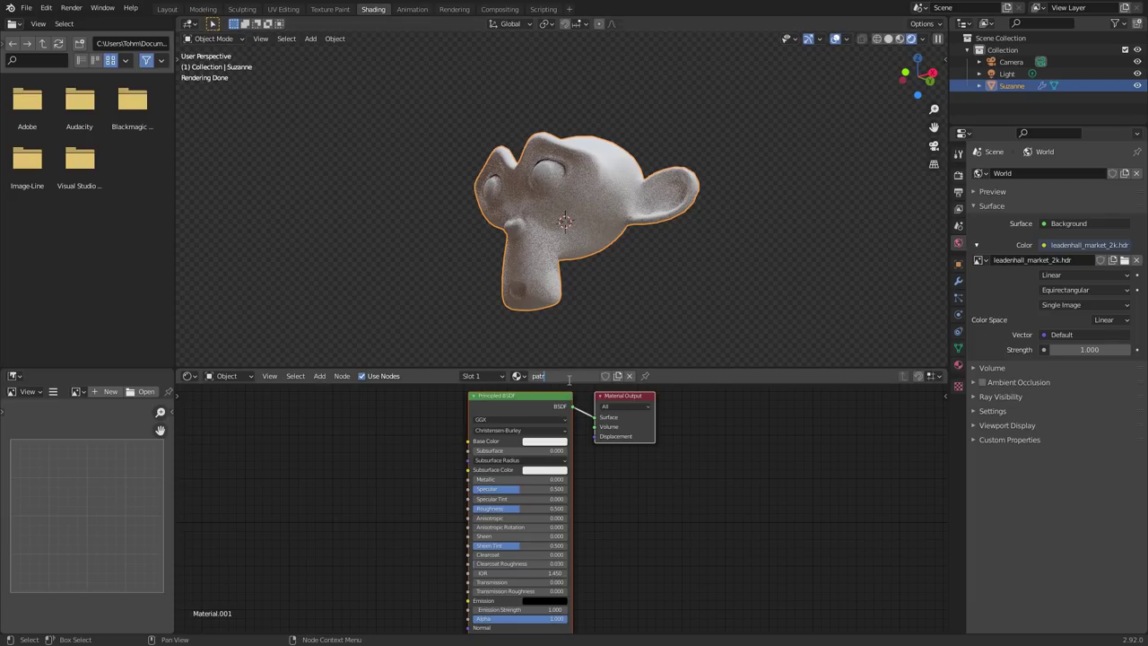
key(Return)
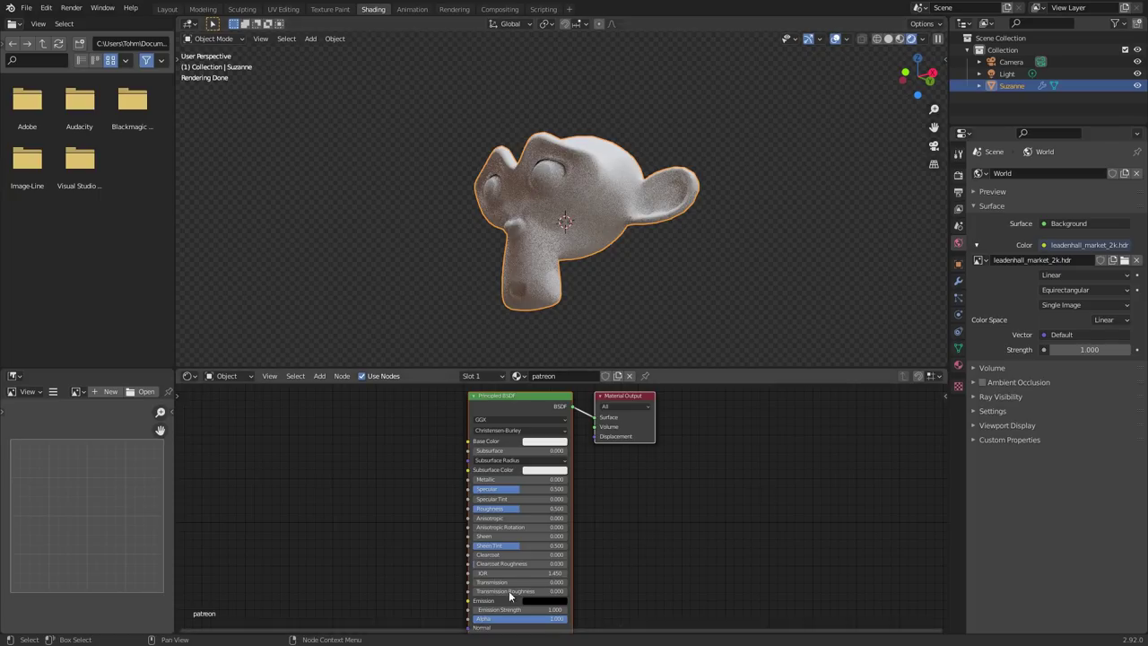
middle_drag(435, 486, 551, 485)
key(shift+a)
click(401, 465)
text(layer)
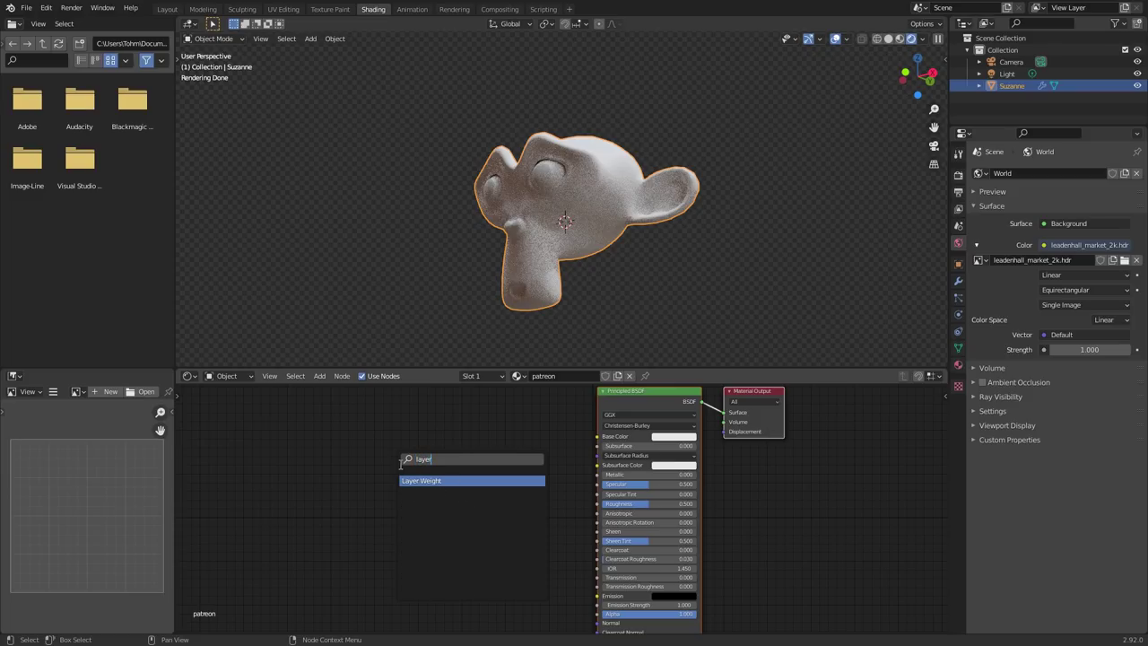
key(Return)
click(337, 448)
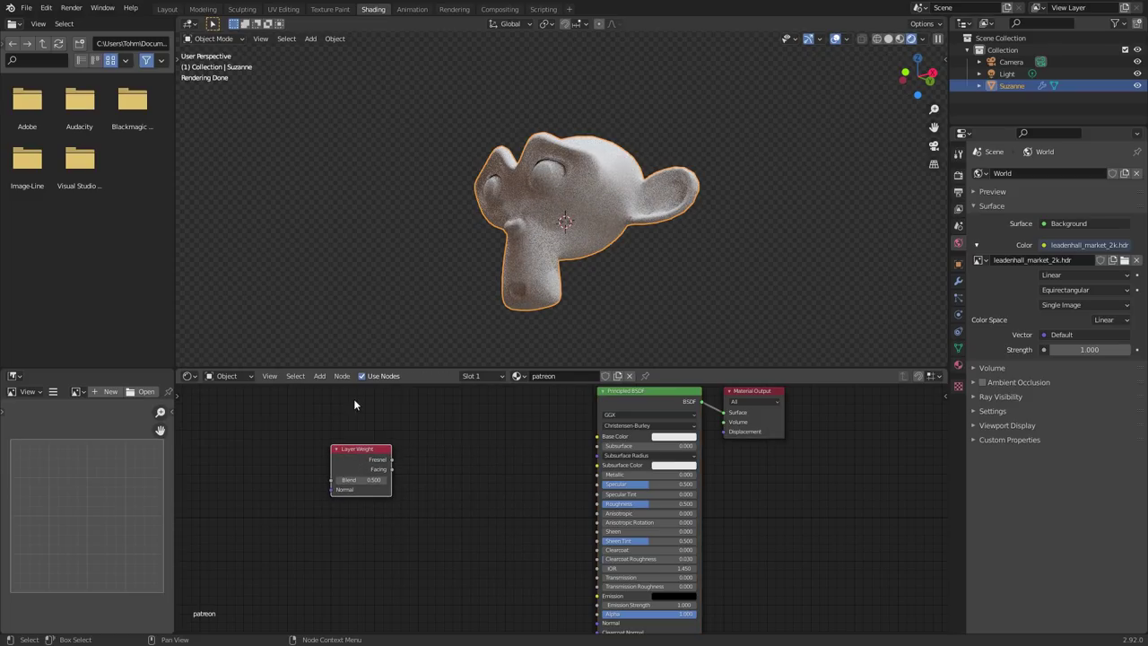
Step: Preview the Layer Weight node's Fresnel and Facing outputs in turn on the monkey
scroll(314, 456, up, 5)
middle_drag(294, 440, 461, 507)
ctrl+shift+click(426, 500)
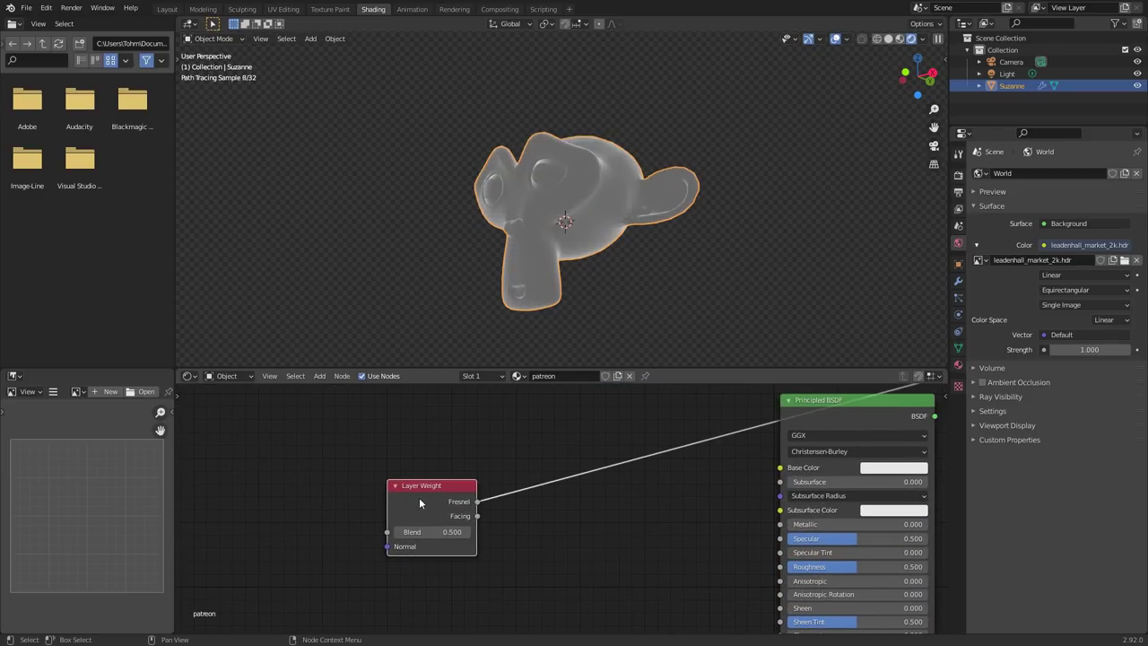
middle_drag(540, 254, 636, 209)
ctrl+shift+click(429, 484)
mouse_move(526, 197)
middle_down()
mouse_move(590, 164)
mouse_move(463, 222)
mouse_move(553, 141)
mouse_move(498, 185)
mouse_move(511, 182)
middle_up()
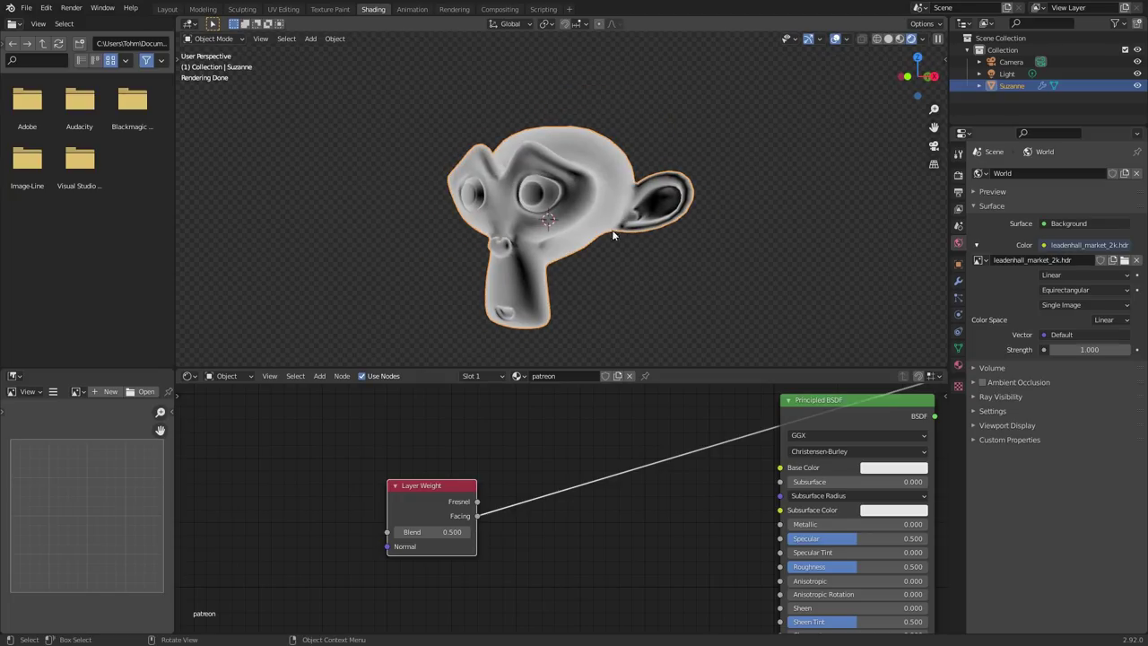
click(443, 487)
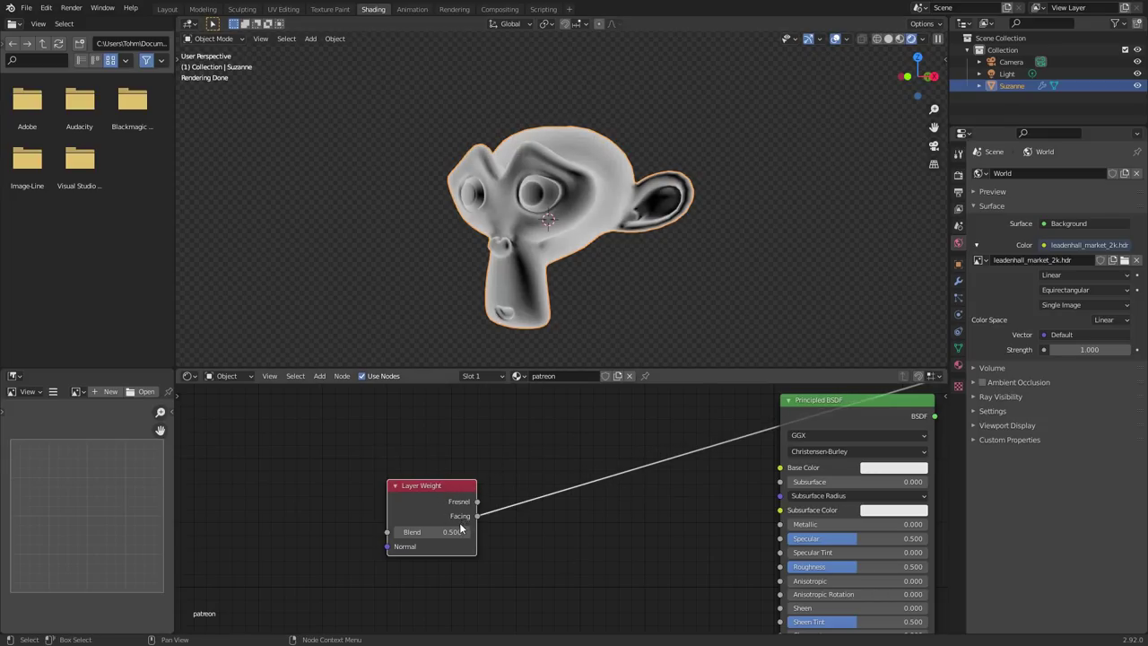
Step: Try different Blend values on the Layer Weight node between 0 and 1, ending at 1.000
drag(430, 538, 592, 537)
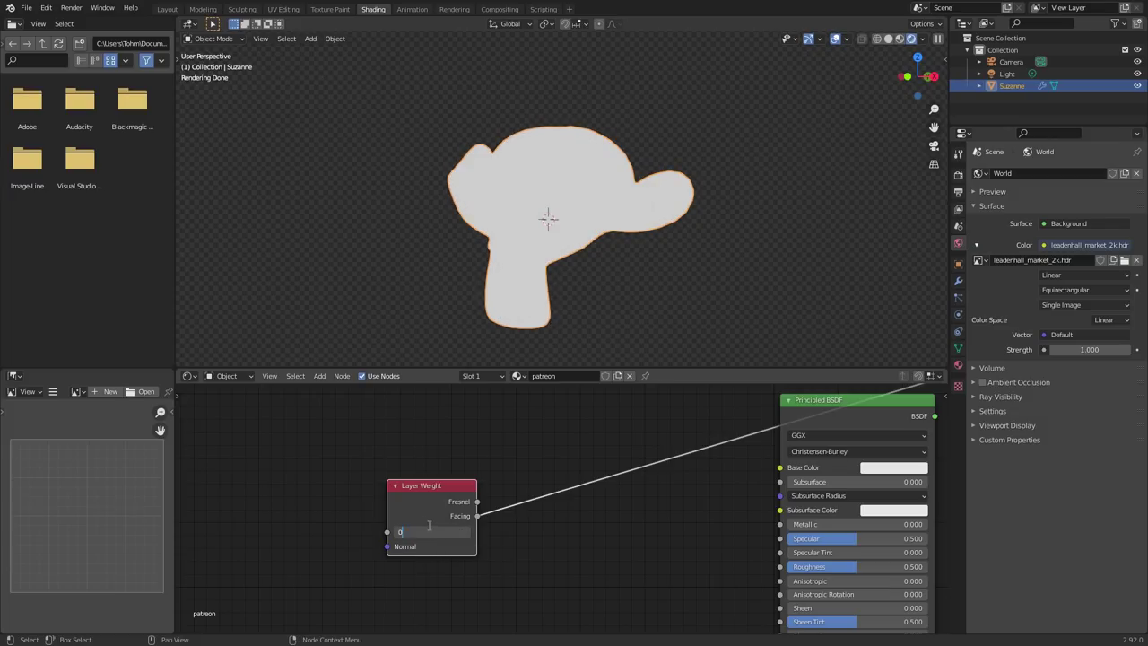
key(Return)
drag(432, 535, 596, 535)
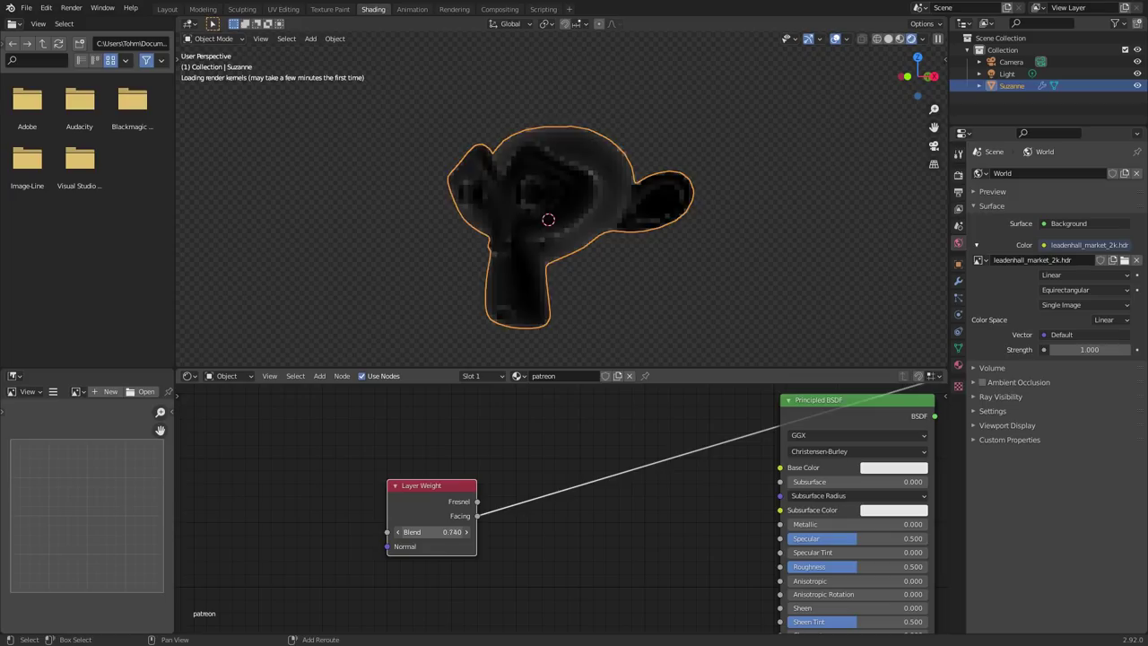
drag(495, 532, 427, 534)
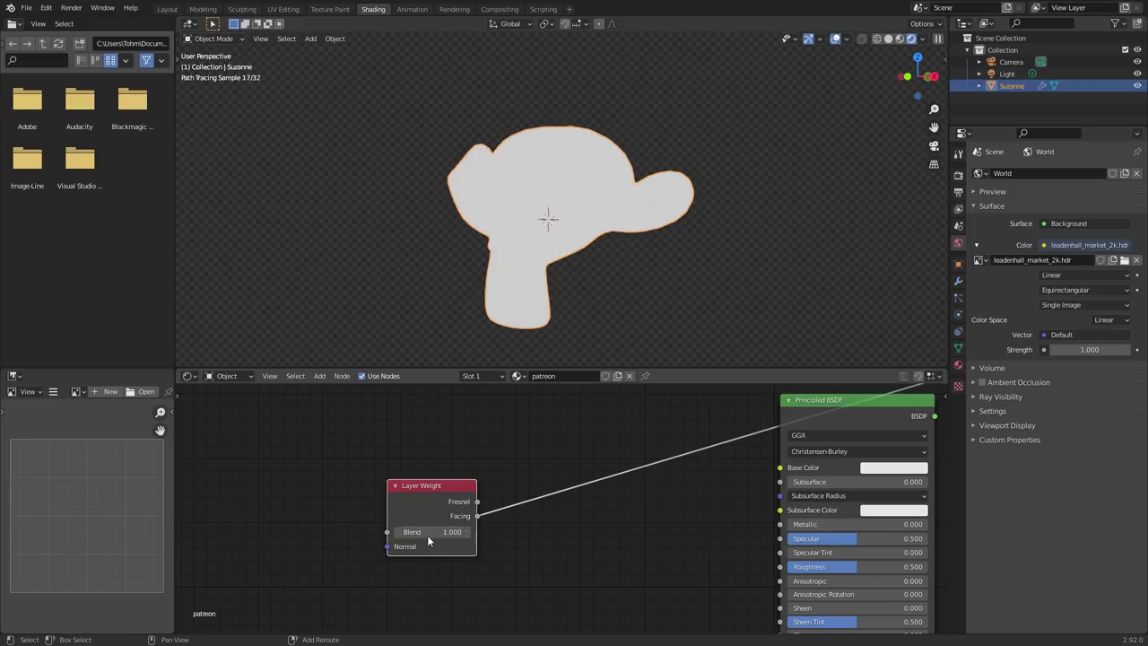
Step: Connect the Layer Weight's Facing output to the Principled BSDF's Alpha input and preview the Principled BSDF on the monkey
middle_drag(426, 534, 284, 454)
drag(335, 435, 566, 577)
middle_drag(567, 575, 506, 511)
scroll(504, 510, down, 4)
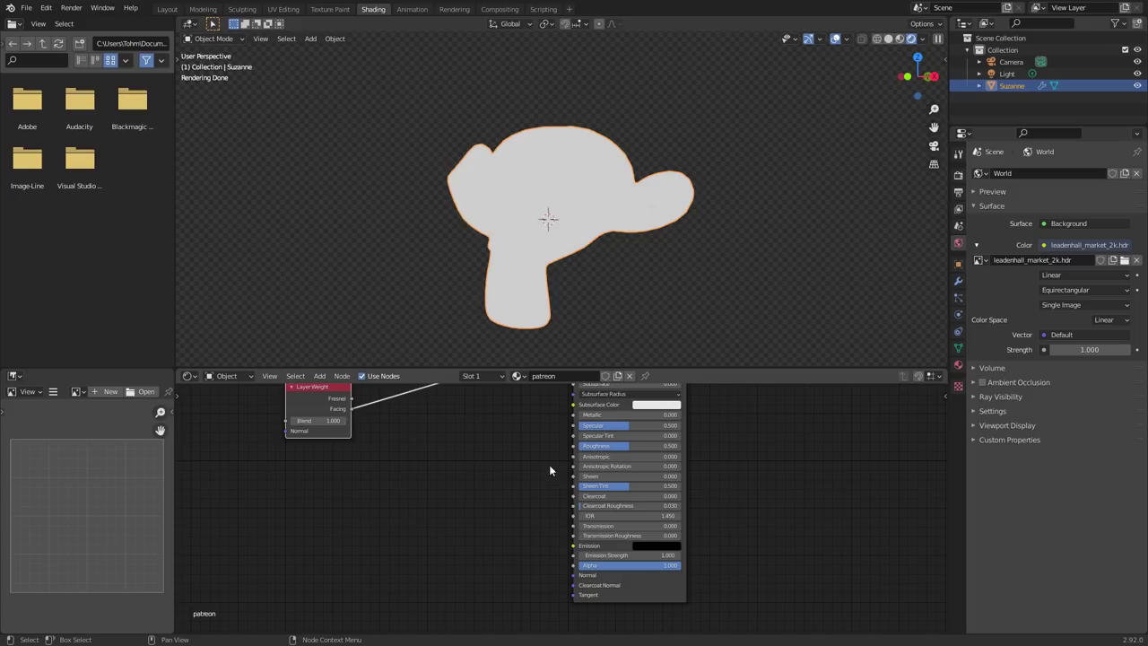
middle_drag(550, 469, 578, 571)
middle_drag(464, 448, 484, 375)
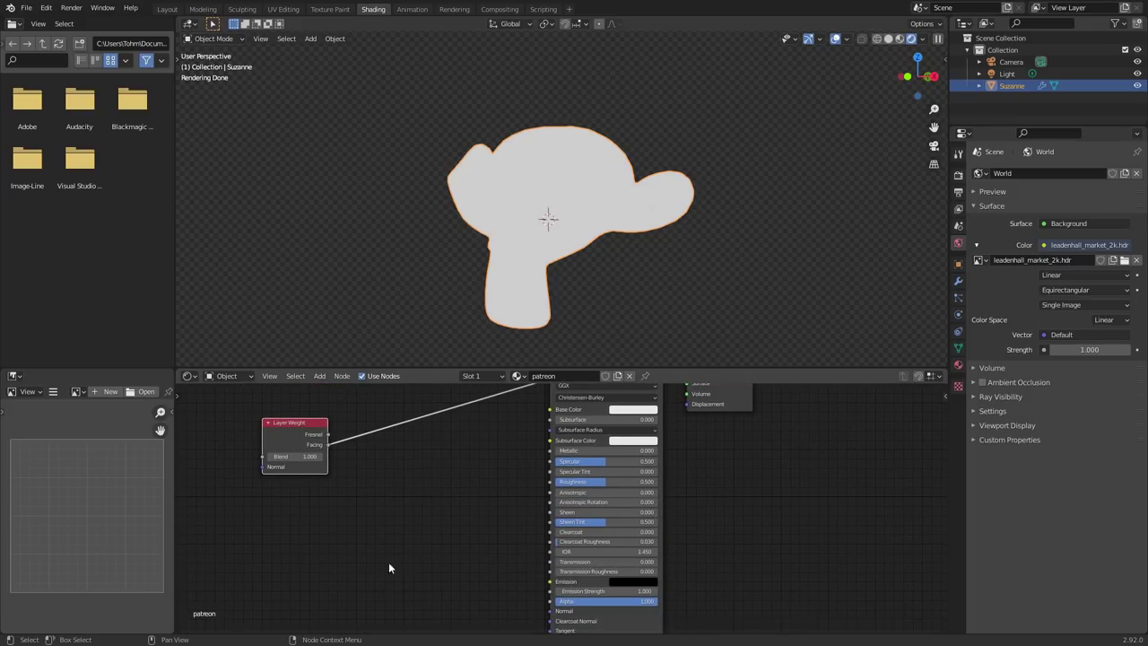
middle_drag(368, 522, 344, 480)
drag(305, 404, 531, 563)
scroll(585, 520, up, 5)
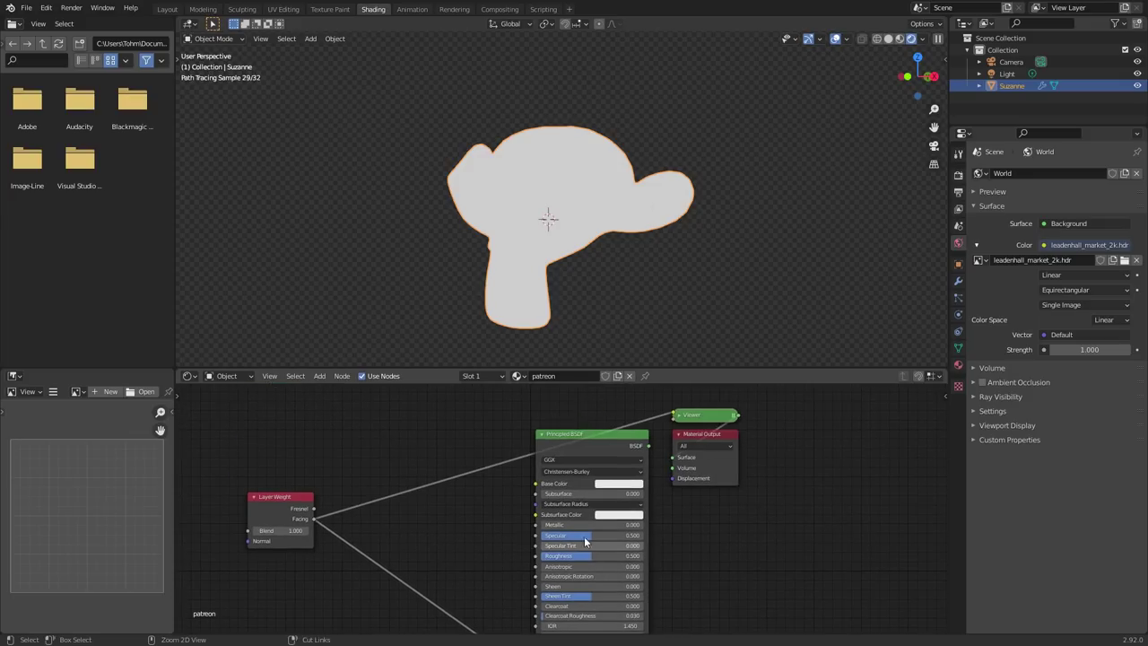
ctrl+shift+click(564, 438)
Step: Test the Layer Weight's Blend at 0, then set it to 0.340
scroll(280, 495, up, 2)
middle_drag(212, 536, 465, 493)
scroll(448, 493, up, 6)
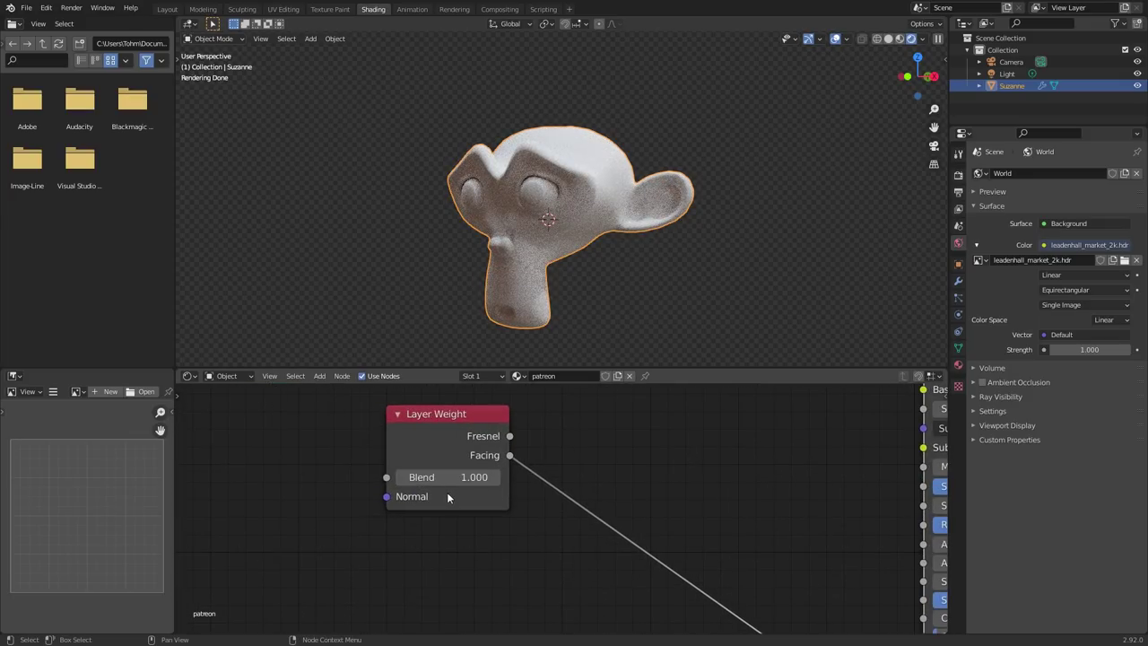
double_click(453, 476)
text(0)
key(Return)
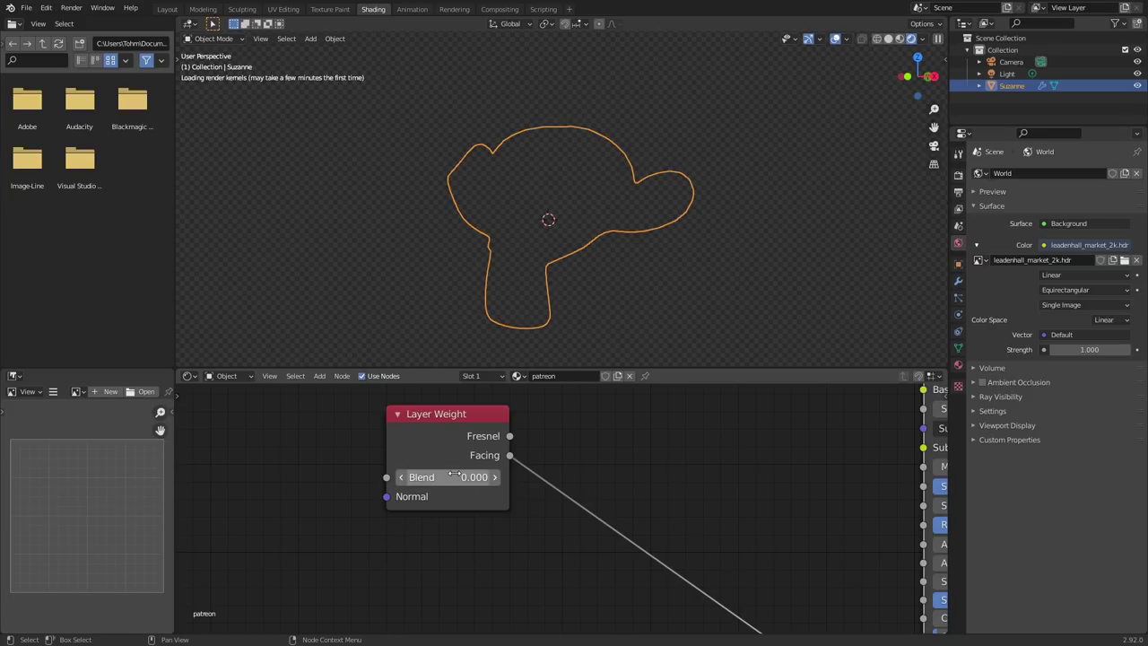
drag(454, 476, 488, 476)
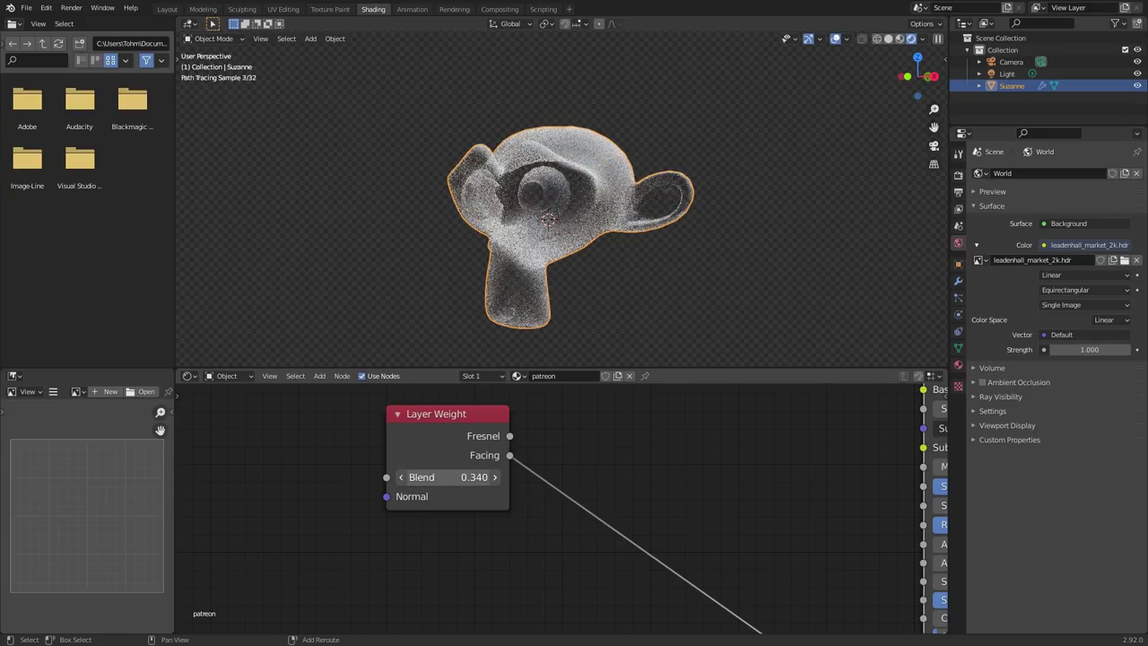
scroll(619, 182, up, 3)
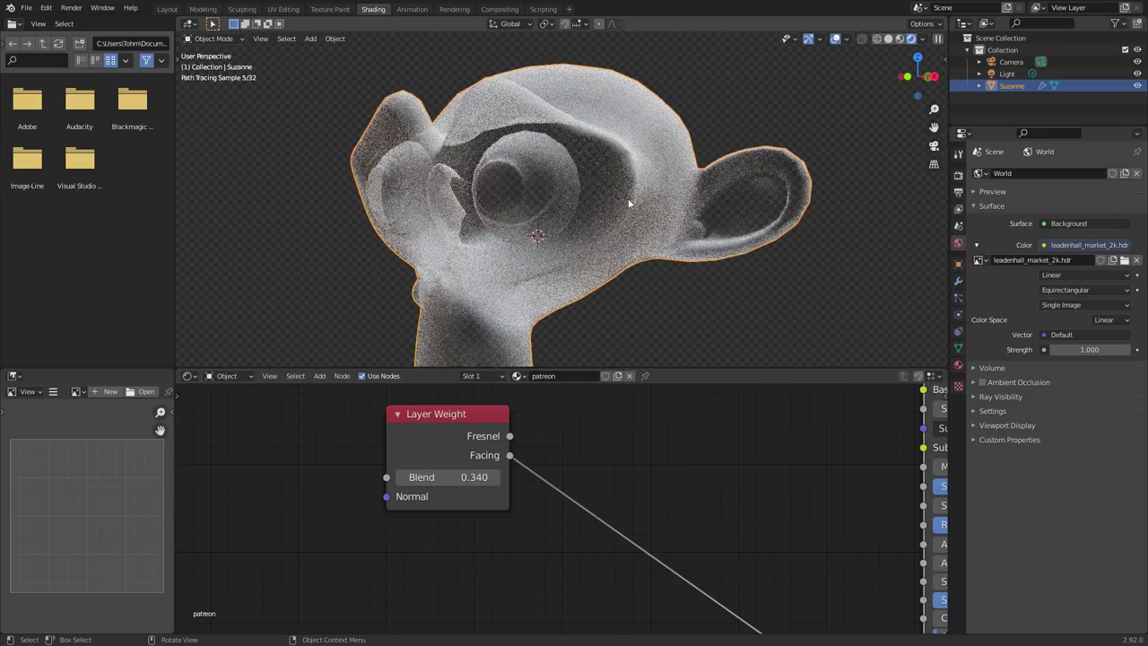
Step: Insert a ColorRamp between the Layer Weight's Facing output and the Alpha input, and move its black stop to position 0.433
middle_drag(665, 516, 508, 474)
key(shift+a)
click(520, 447)
text(color ramp)
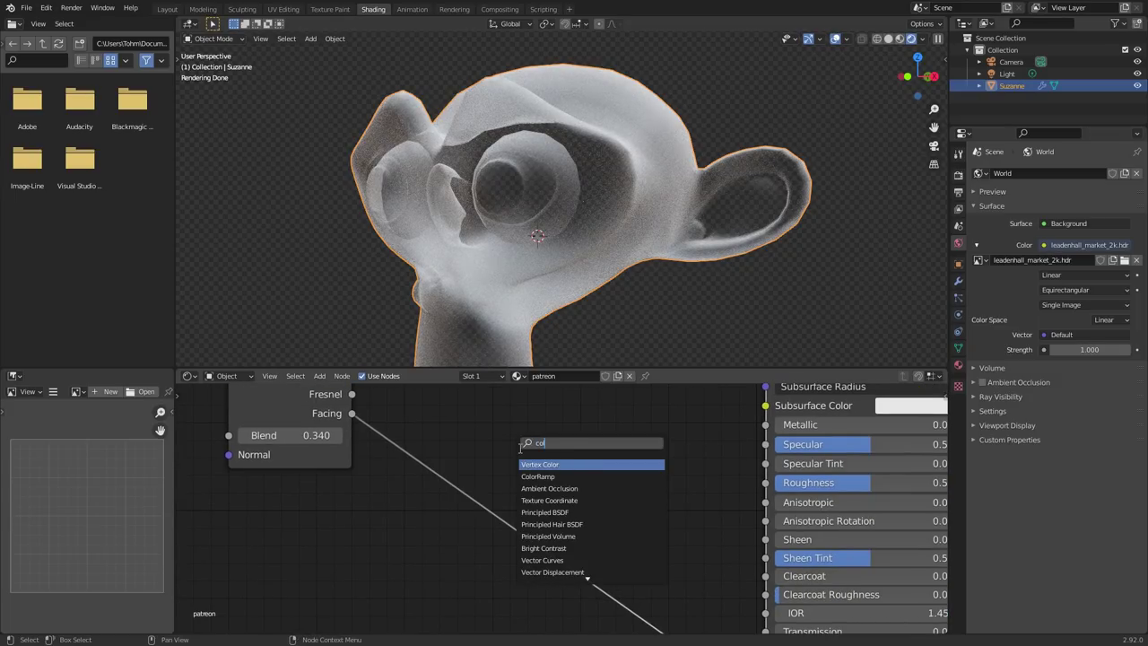
key(Return)
click(442, 424)
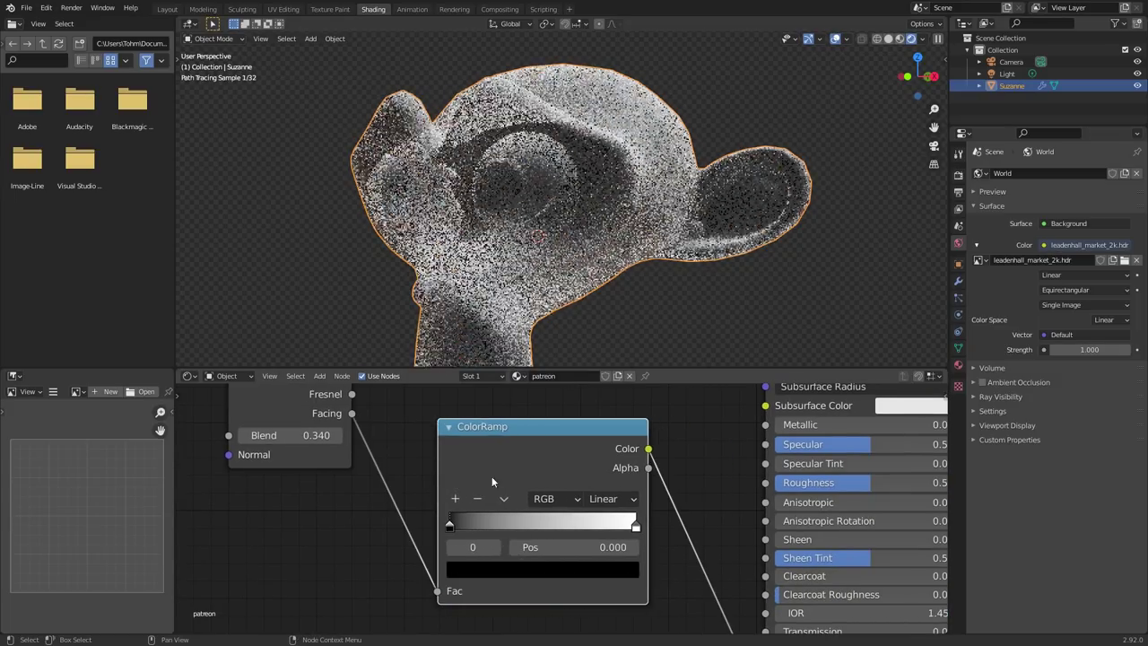
drag(556, 546, 632, 546)
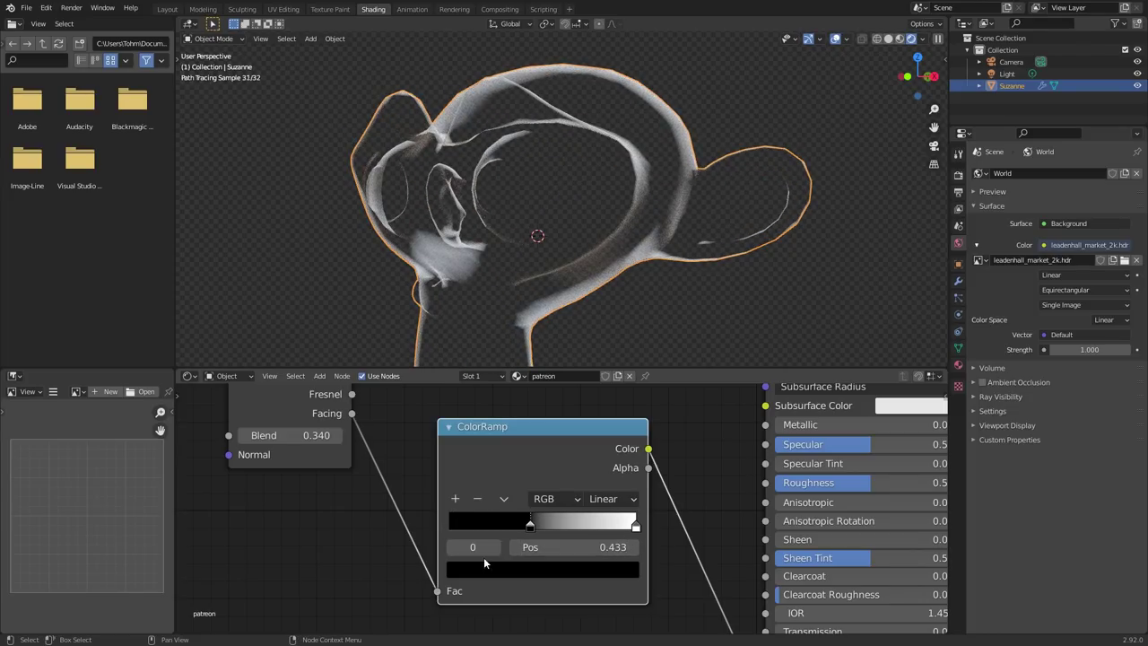
Step: Set the ColorRamp's white stop to position 0.544 and its black stop to position 0.400
click(494, 547)
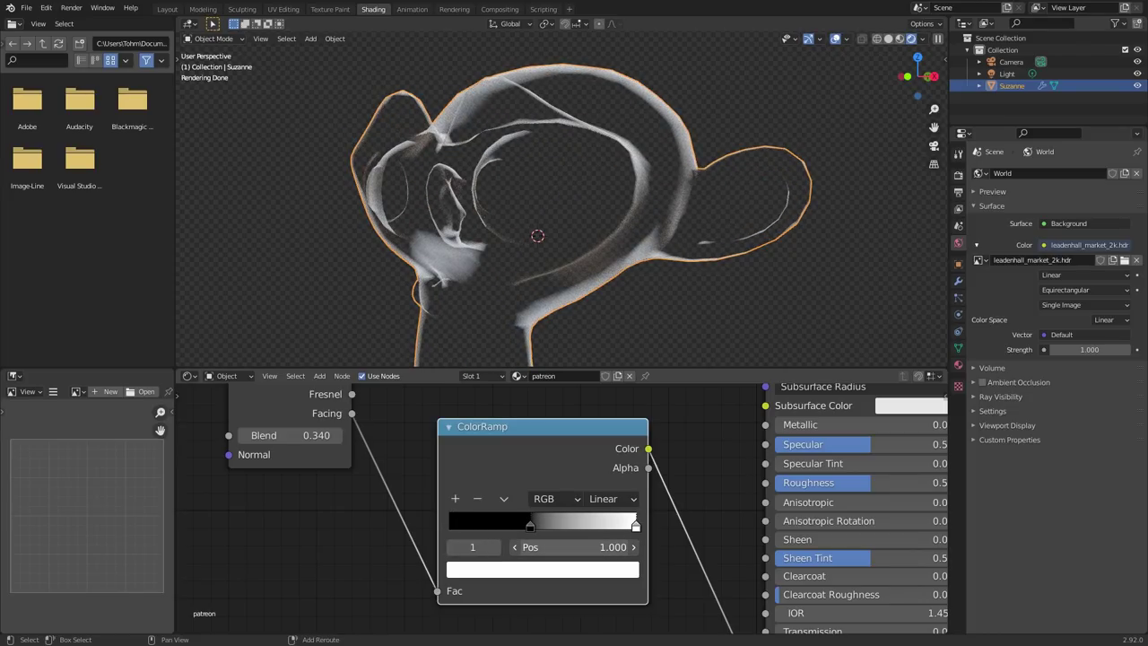
drag(632, 547, 603, 555)
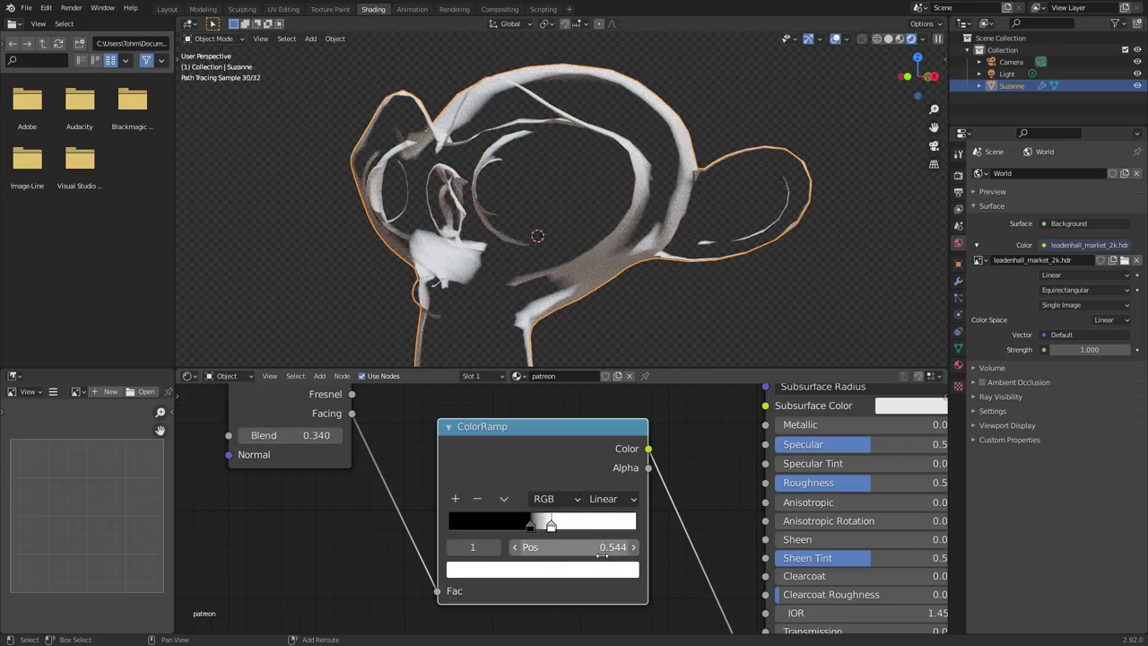
click(451, 549)
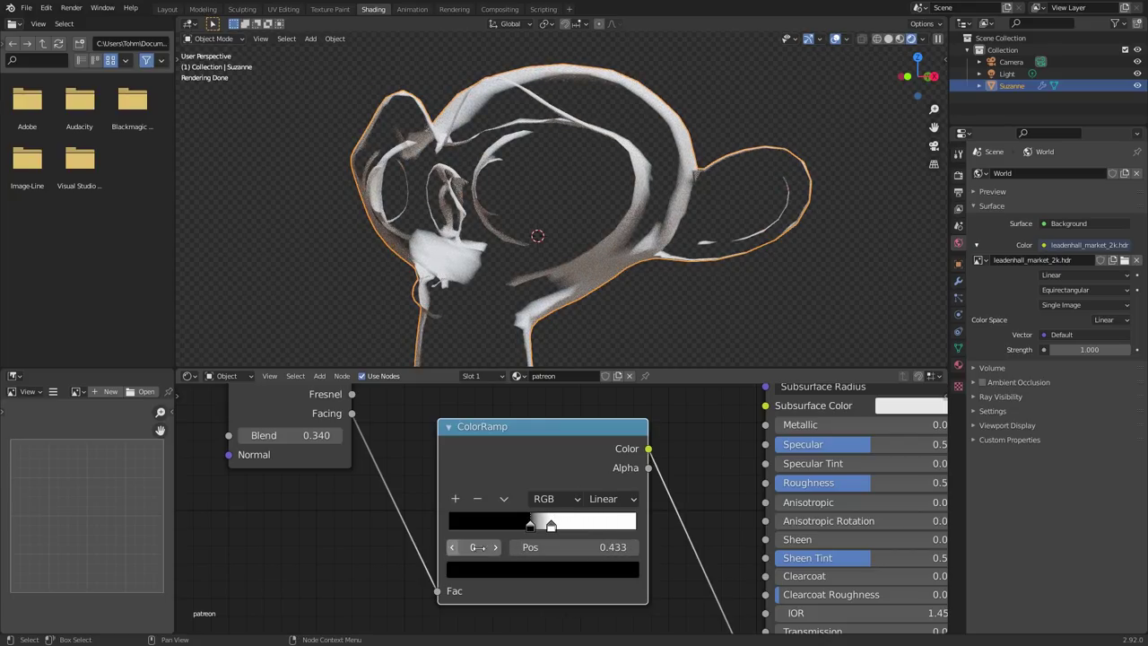
shift+drag(598, 553, 547, 553)
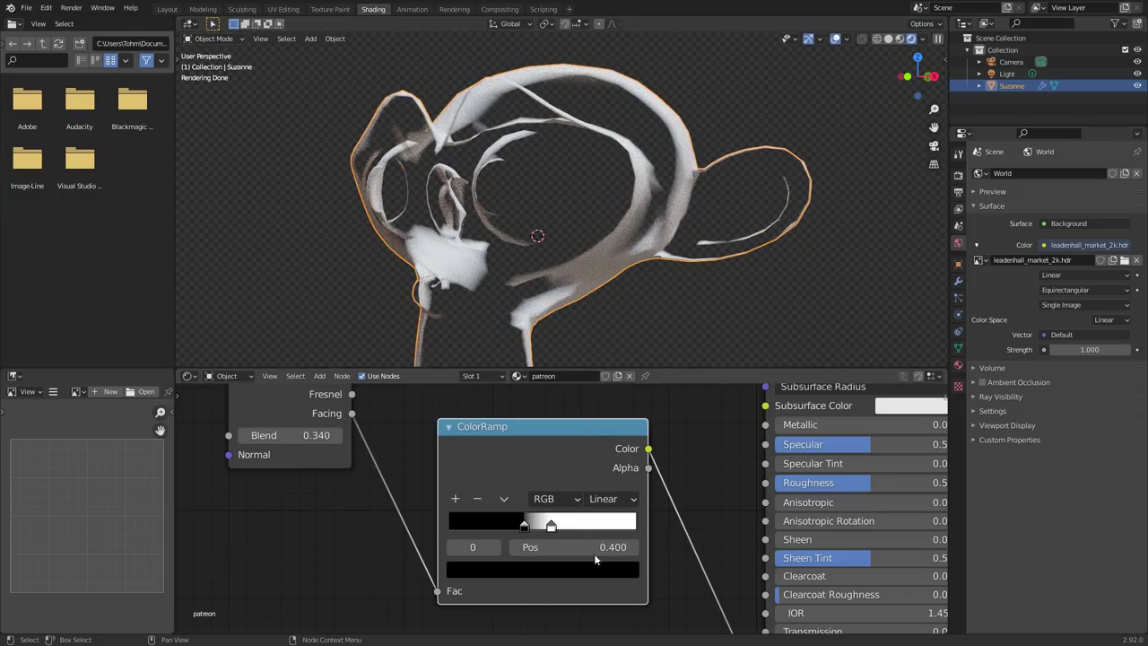
Step: Set the Layer Weight's Blend to 0.620 and move the ColorRamp node closer to the Layer Weight node
middle_drag(261, 409, 512, 487)
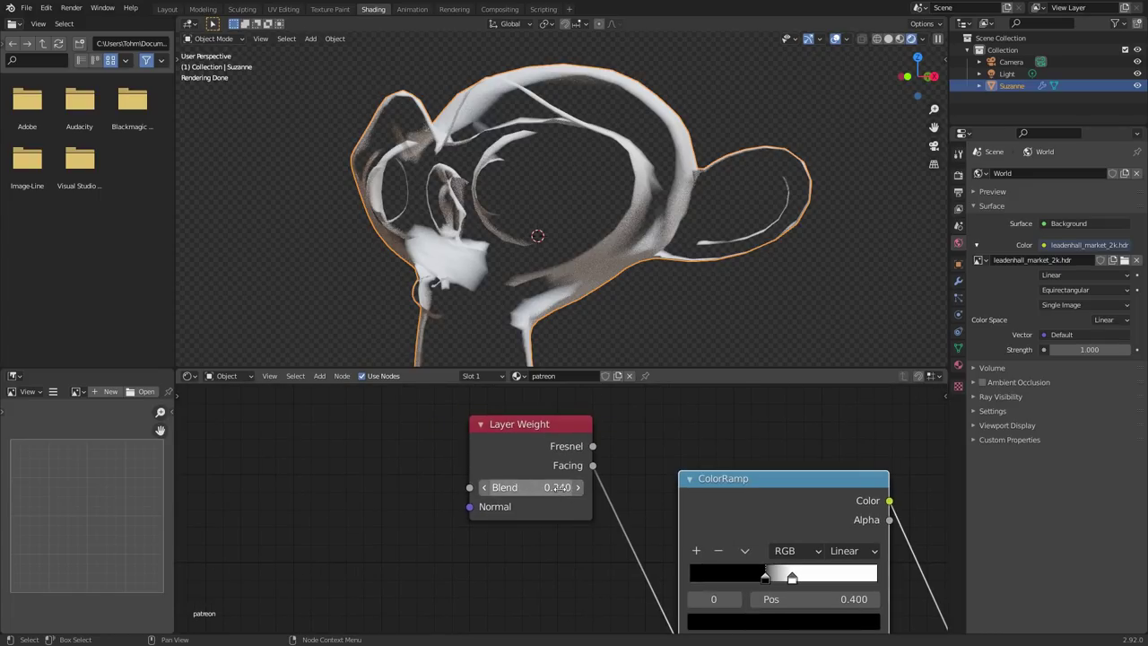
mouse_move(558, 487)
mouse_down()
mouse_move(502, 487)
mouse_move(731, 487)
mouse_move(553, 487)
mouse_move(645, 487)
mouse_up()
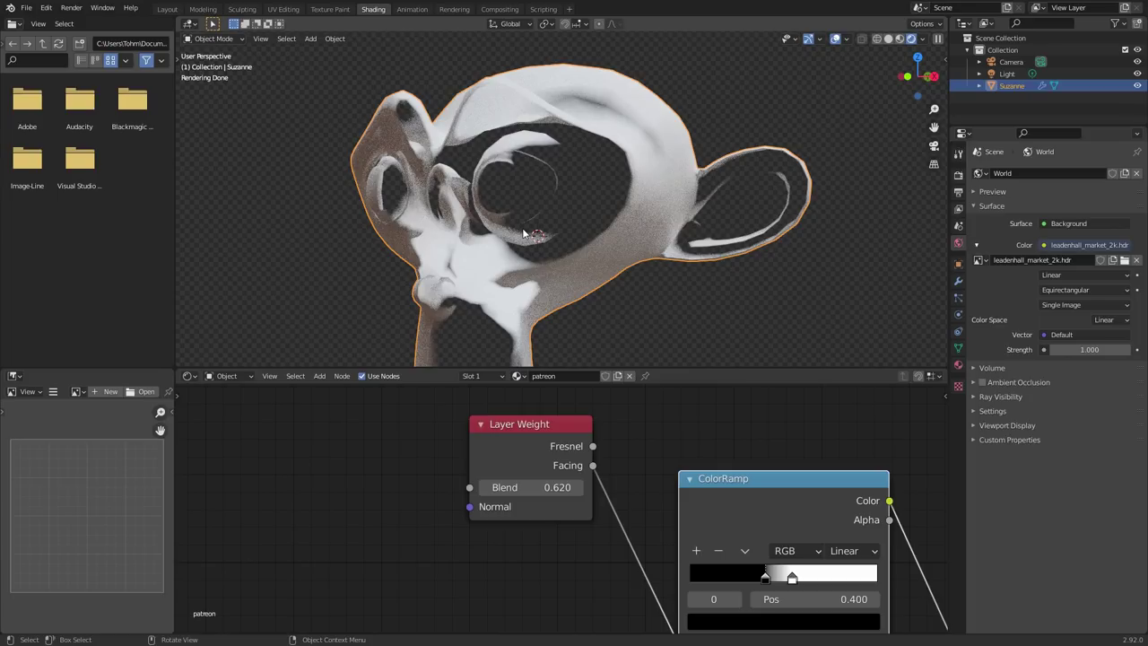
drag(773, 479, 728, 425)
scroll(706, 436, down, 7)
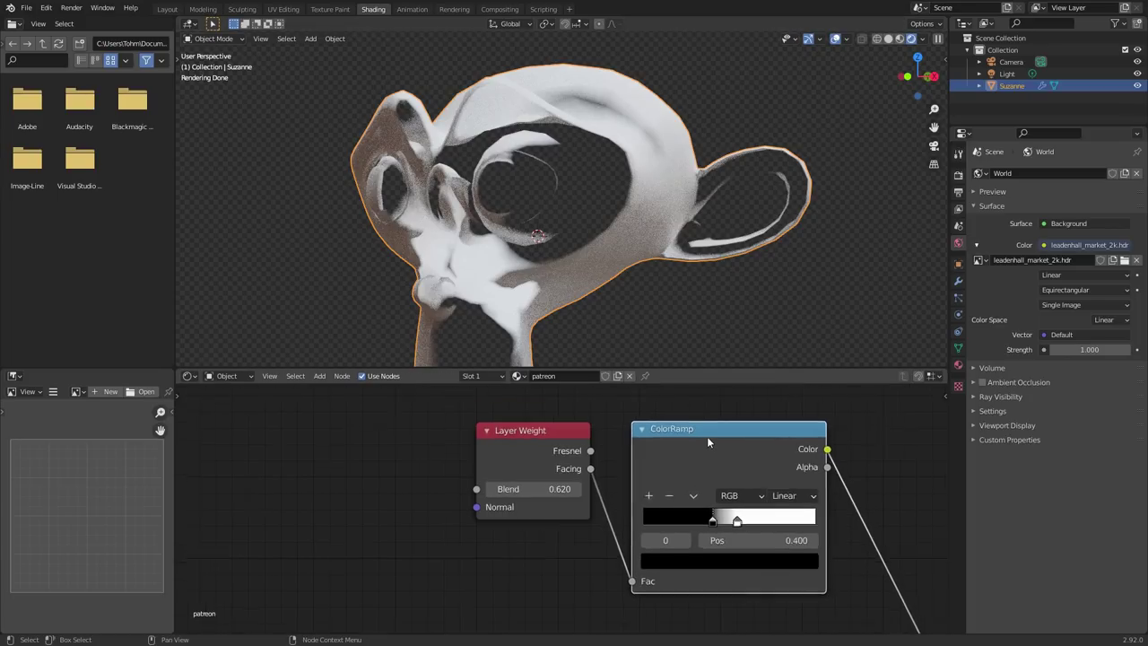
Step: Move the Layer Weight and ColorRamp nodes together, farther away from the Principled BSDF
middle_drag(726, 462, 568, 601)
middle_drag(497, 471, 610, 525)
drag(452, 537, 585, 432)
key(g)
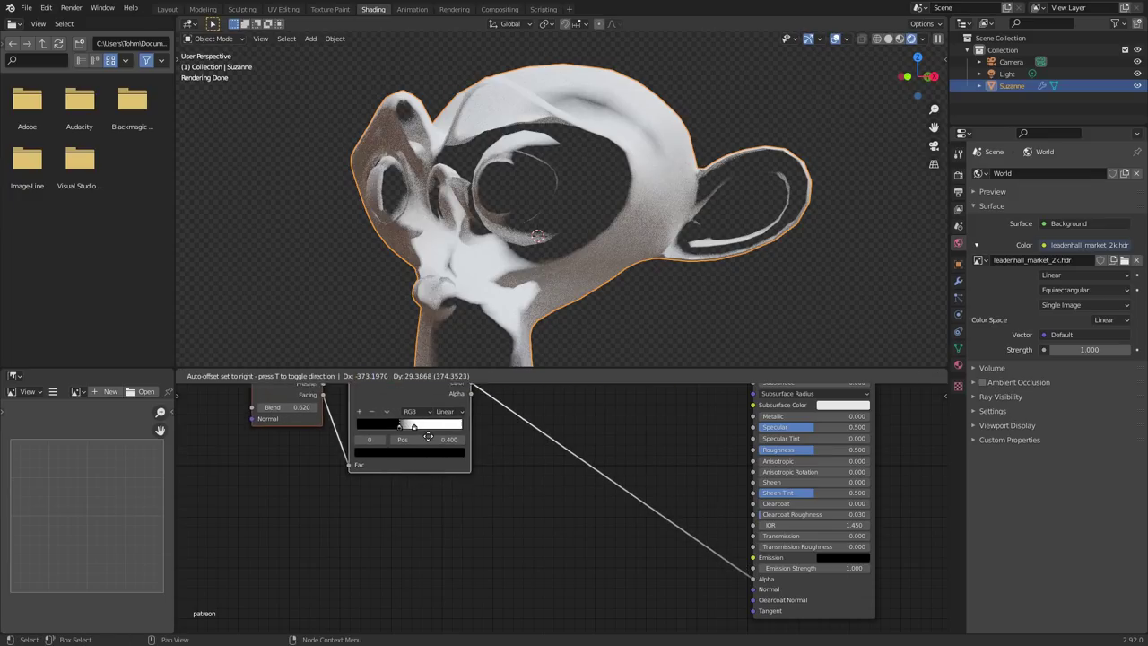
click(383, 415)
Step: Set the Principled BSDF's Emission color to a bright, fully saturated red
click(853, 558)
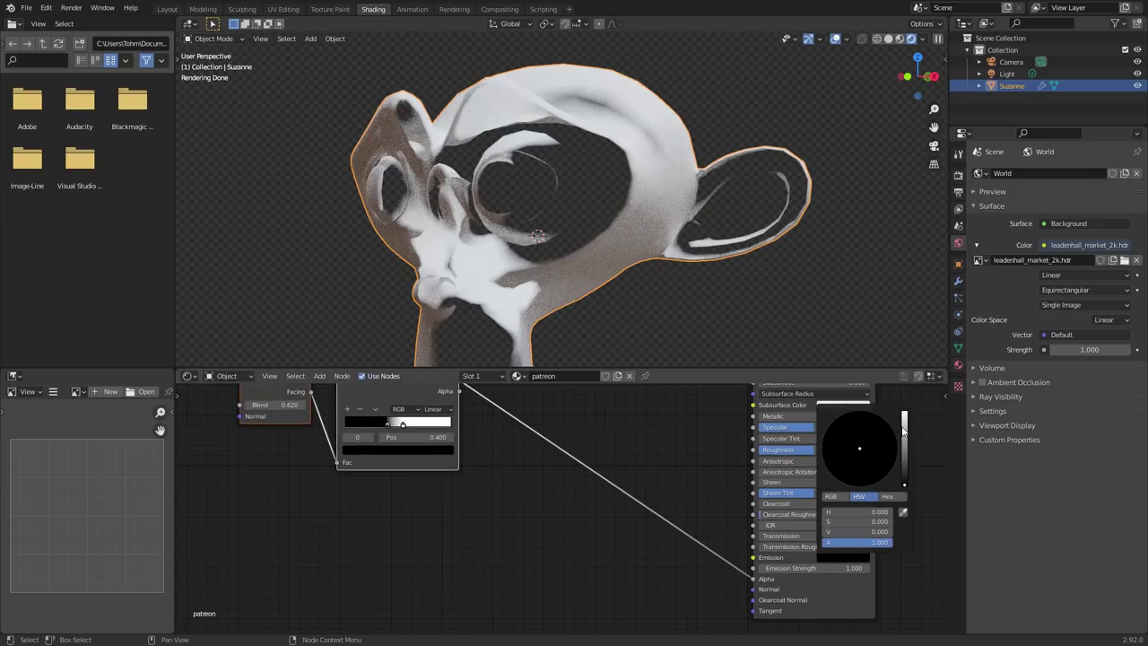
drag(903, 428, 904, 407)
drag(862, 476, 886, 421)
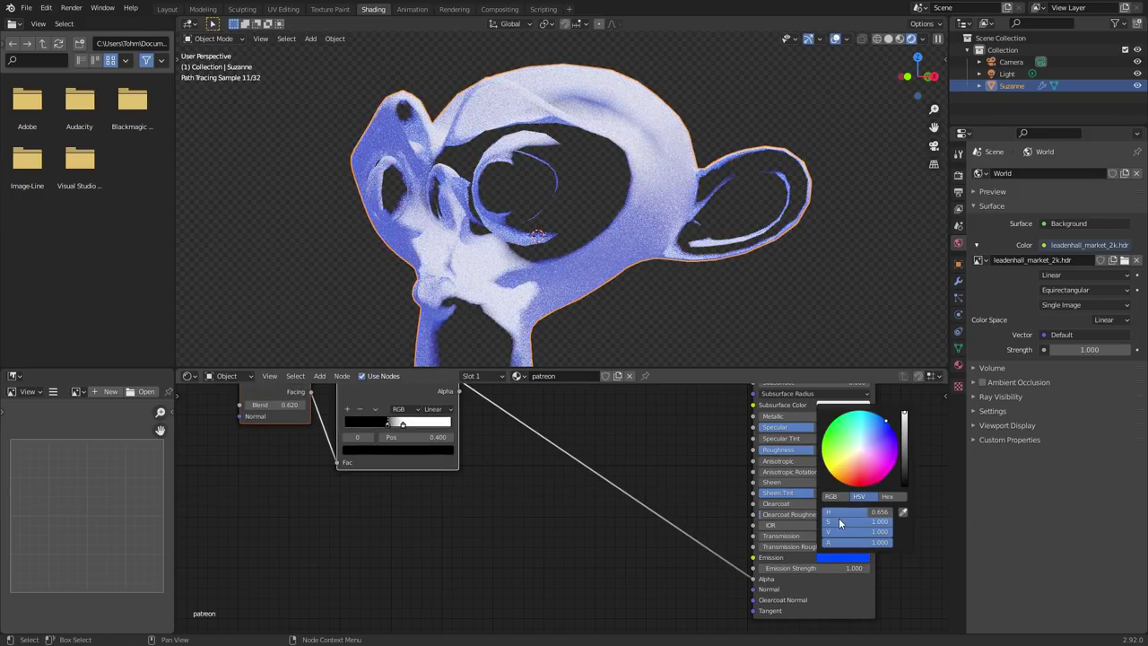
middle_drag(560, 549, 676, 544)
scroll(563, 204, down, 2)
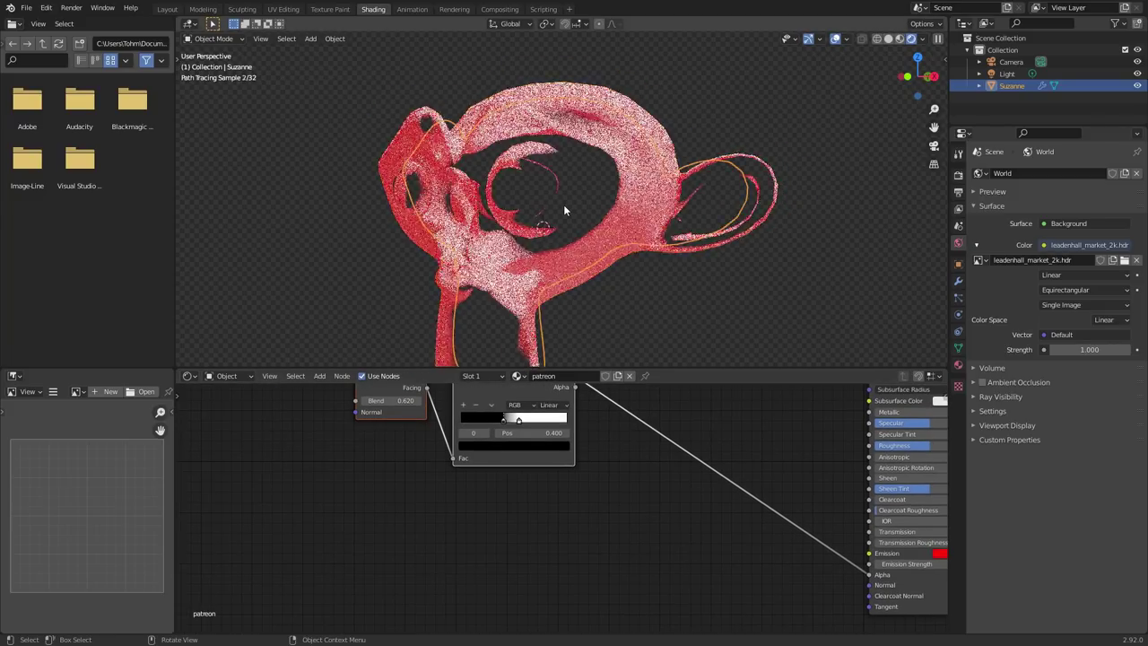
Step: Move the Layer Weight and ColorRamp nodes nearer the Principled BSDF, and place the Layer Weight farther from the ColorRamp
drag(614, 538, 371, 388)
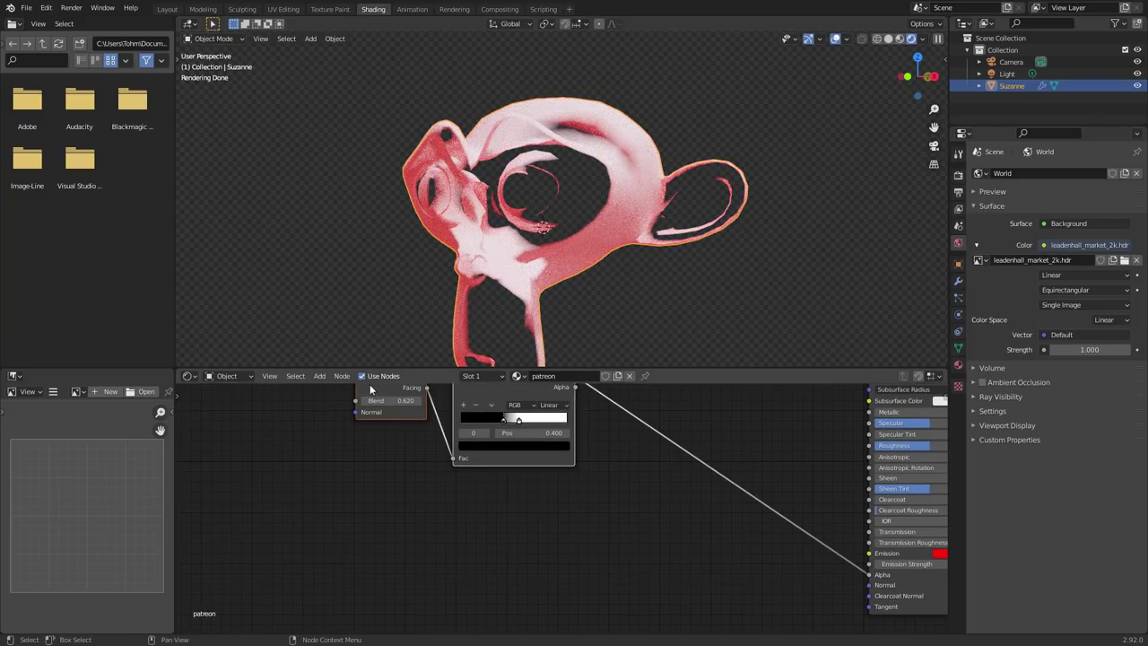
key(g)
click(487, 394)
middle_drag(717, 473, 573, 435)
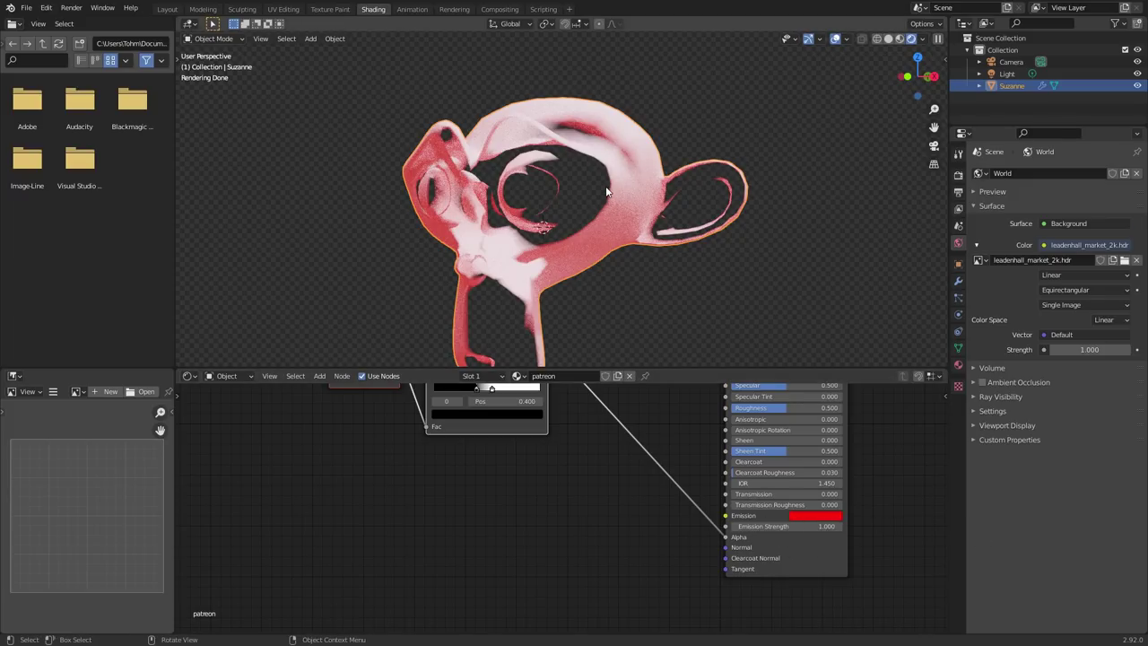
scroll(533, 459, up, 1)
middle_drag(527, 469, 636, 523)
click(617, 531)
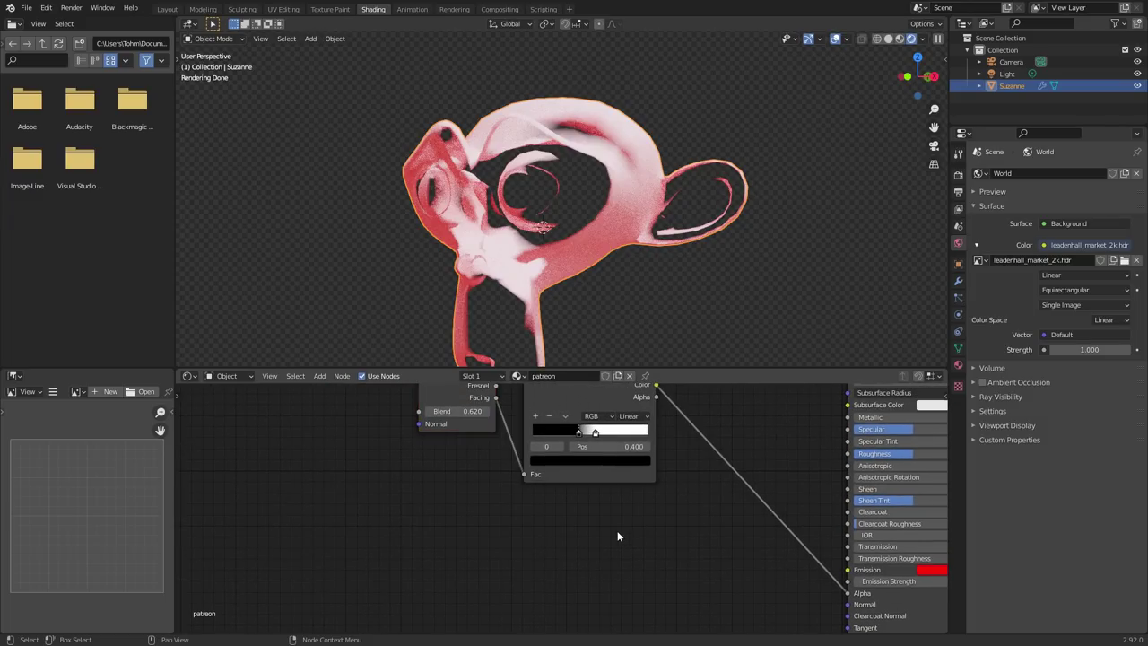
drag(403, 495, 526, 587)
key(g)
click(347, 460)
Step: Duplicate the ColorRamp, place the copy below the original, and connect the Layer Weight's Facing output to its Fac input
key(shift+d)
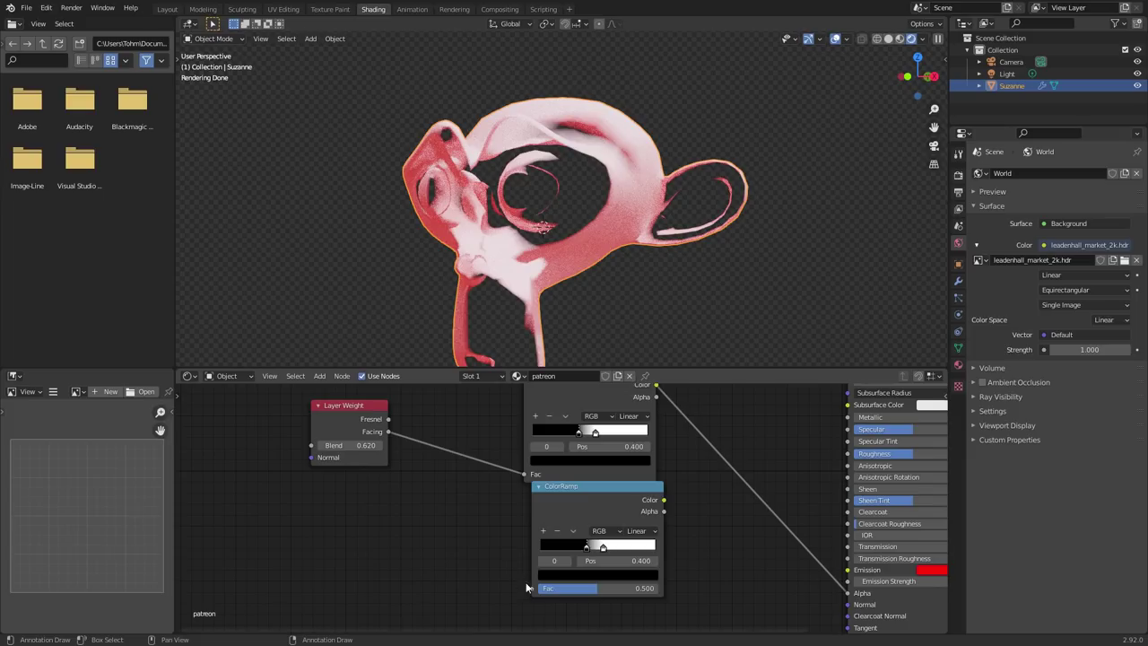
drag(386, 434, 532, 589)
middle_drag(574, 496, 503, 463)
drag(541, 465, 533, 481)
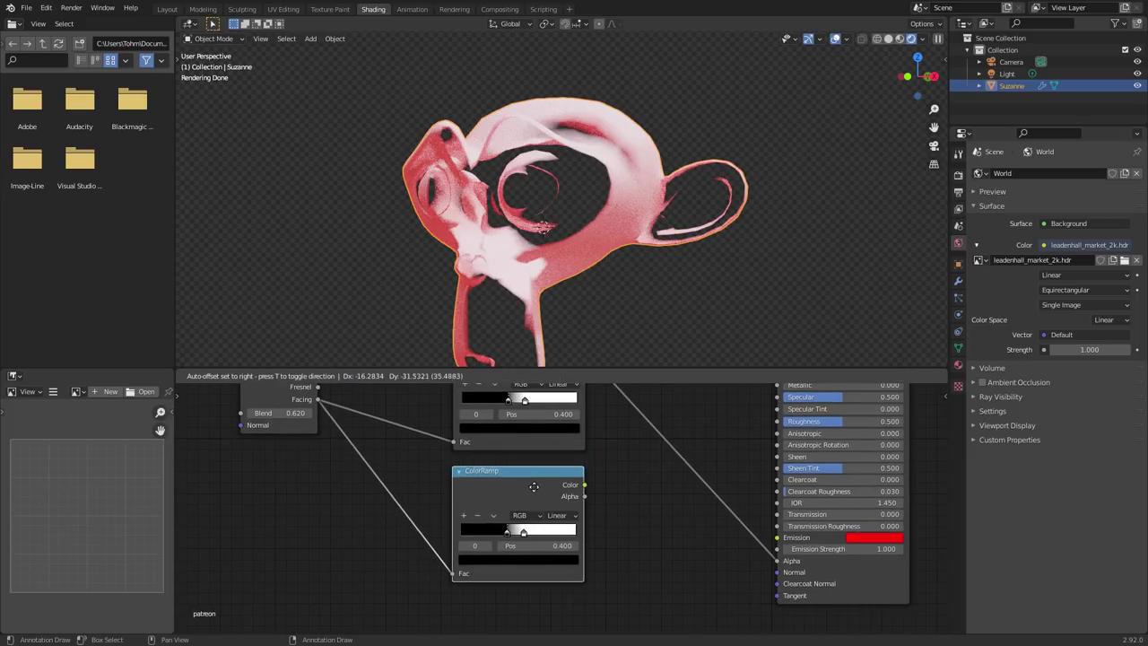
Step: Invert the lower ColorRamp by making the stop at 0.400 white and the stop at 0.544 black
scroll(521, 527, up, 5)
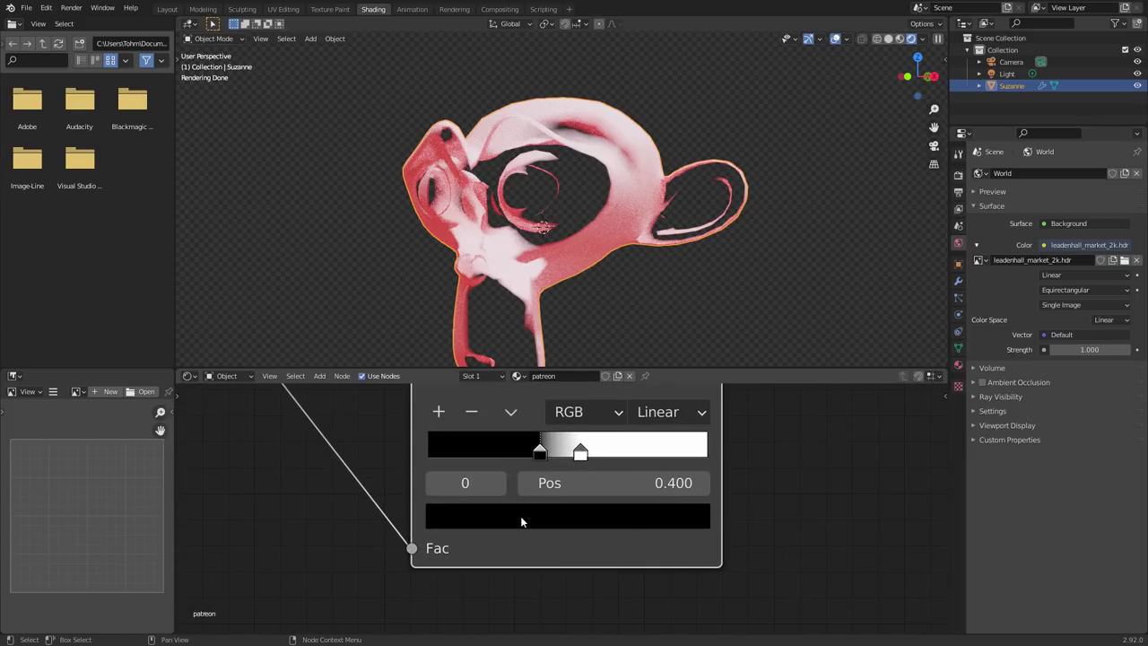
click(520, 517)
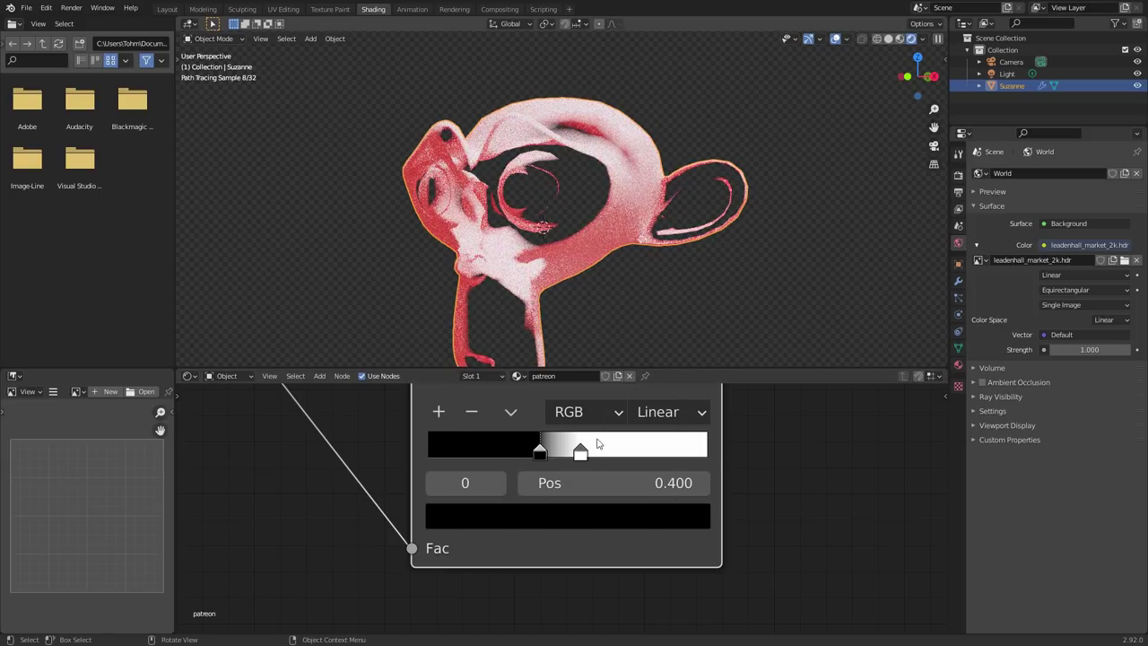
click(594, 525)
drag(650, 171, 650, 143)
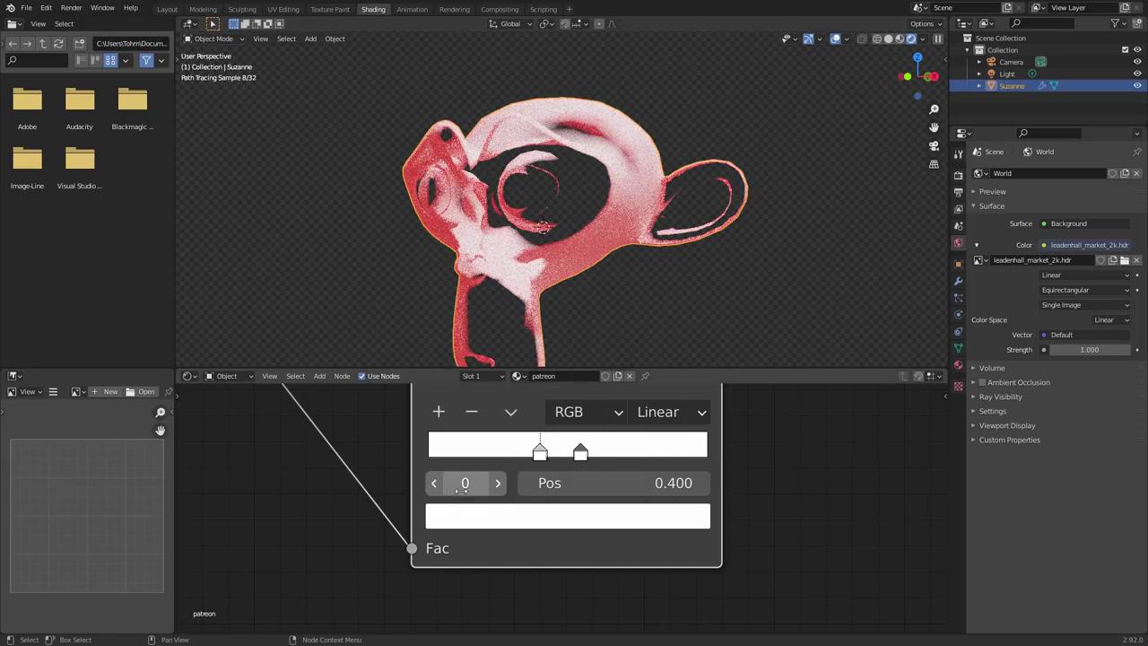
click(500, 483)
click(510, 529)
drag(649, 308, 654, 332)
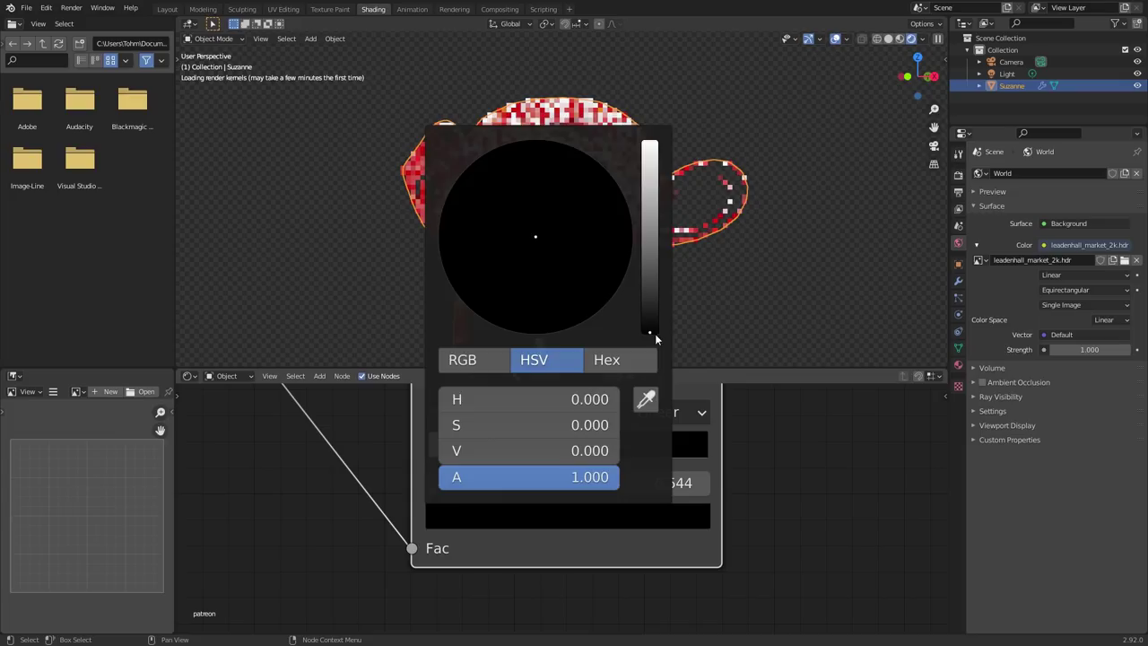
Step: Connect the lower ColorRamp's Color output to the Principled BSDF's Emission Strength and inspect the red glow on the monkey
scroll(498, 435, down, 3)
drag(494, 406, 812, 505)
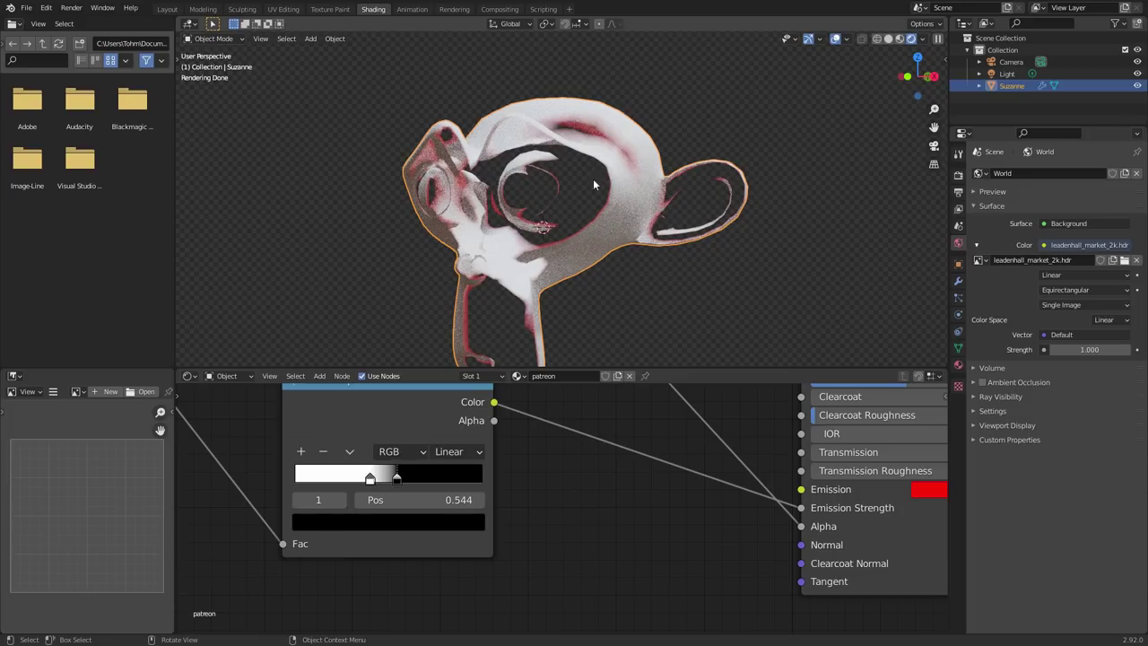
middle_drag(593, 185, 590, 199)
mouse_move(568, 146)
middle_down()
mouse_move(524, 171)
mouse_move(759, 224)
middle_up()
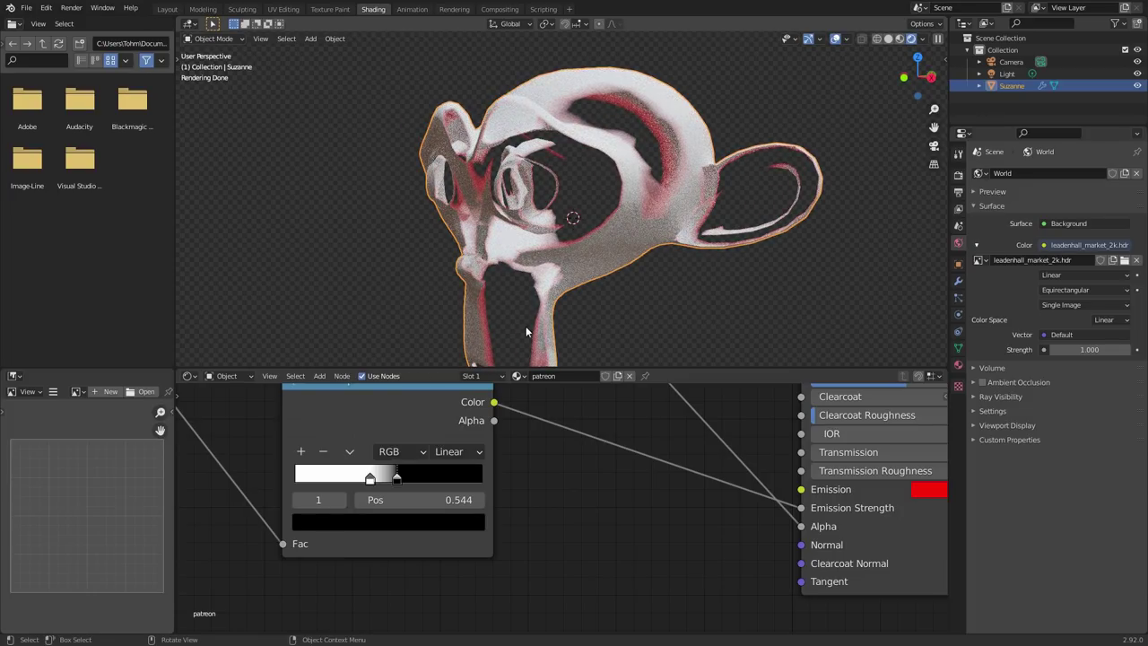
Step: Widen the lower ColorRamp's gradient by moving its black stop farther out and its white stop to position 0.373
mouse_move(410, 505)
mouse_down()
mouse_move(426, 506)
mouse_move(402, 508)
mouse_up()
click(298, 500)
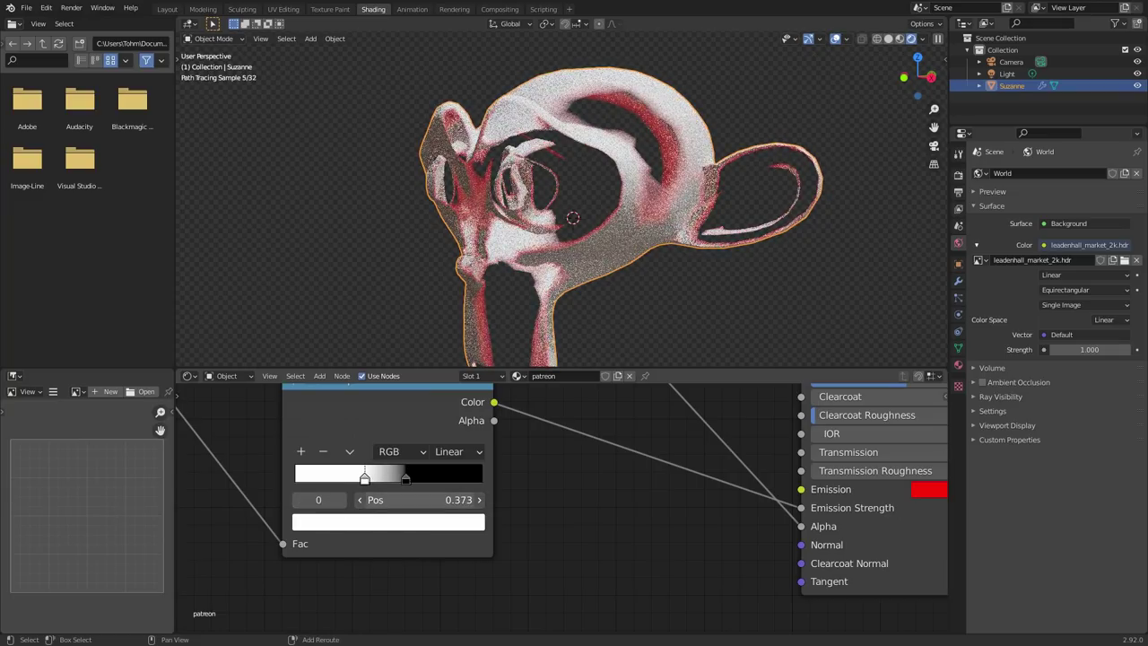
scroll(412, 269, down, 3)
middle_drag(403, 264, 459, 264)
Step: Set the Layer Weight's Blend to 0.600 and add a shared reroute point on its Facing links to both ColorRamps
middle_drag(267, 494, 520, 484)
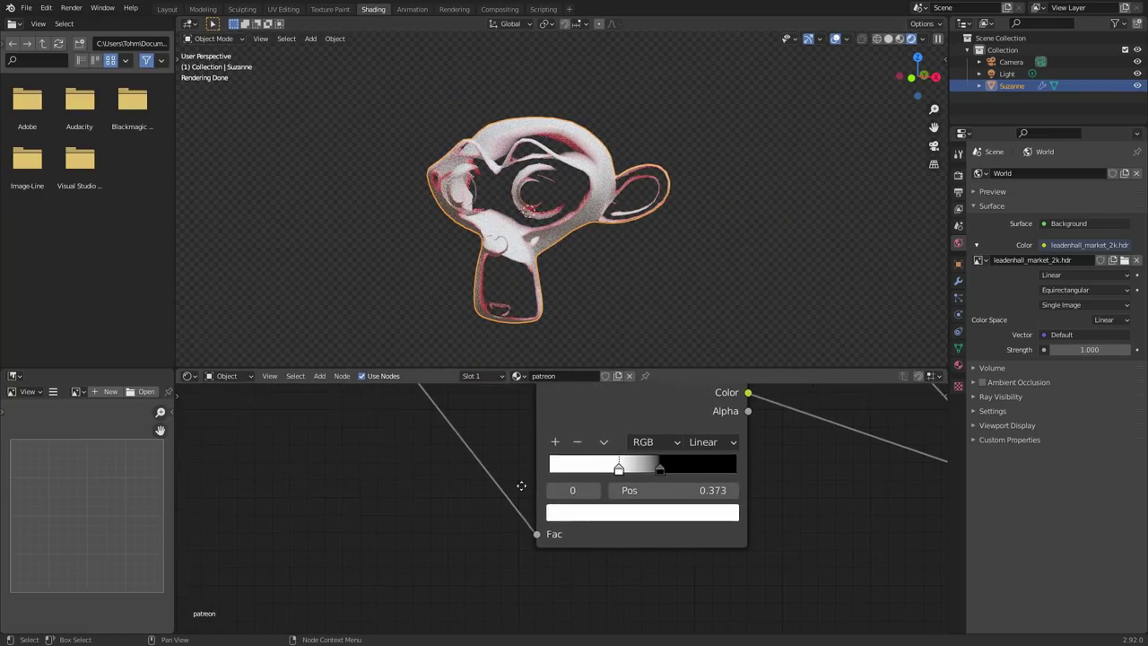
middle_drag(346, 476, 565, 645)
drag(504, 480, 340, 489)
shift+right_drag(479, 586, 561, 411)
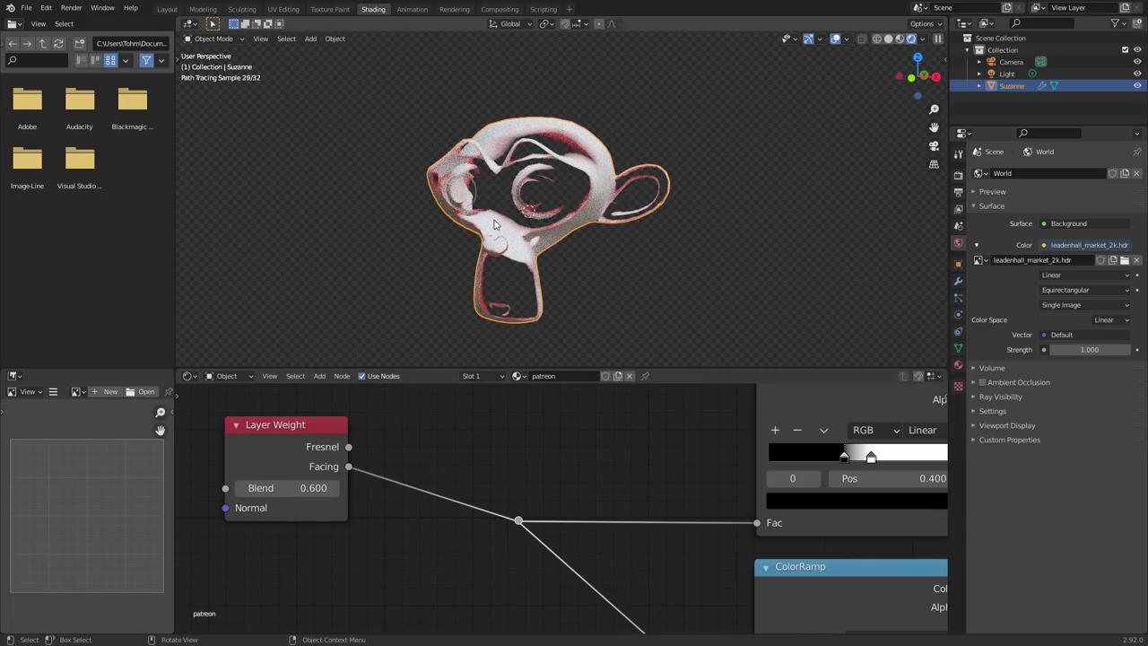
middle_drag(579, 221, 655, 238)
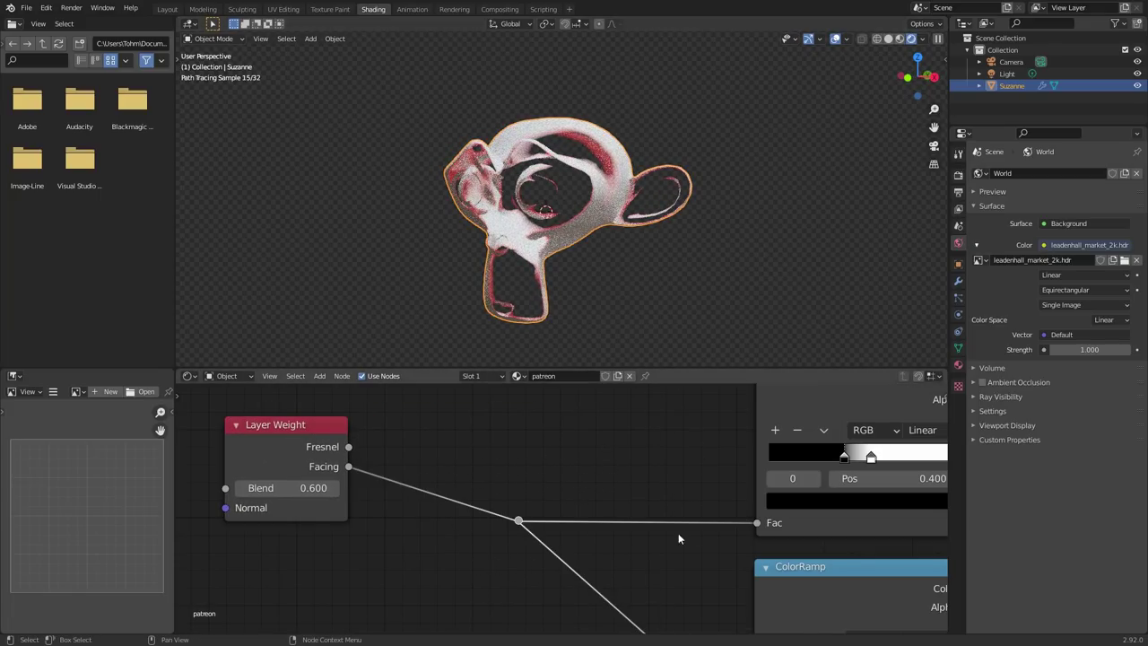
Step: Add a Noise Texture node and place it below the Layer Weight node
scroll(678, 533, down, 5)
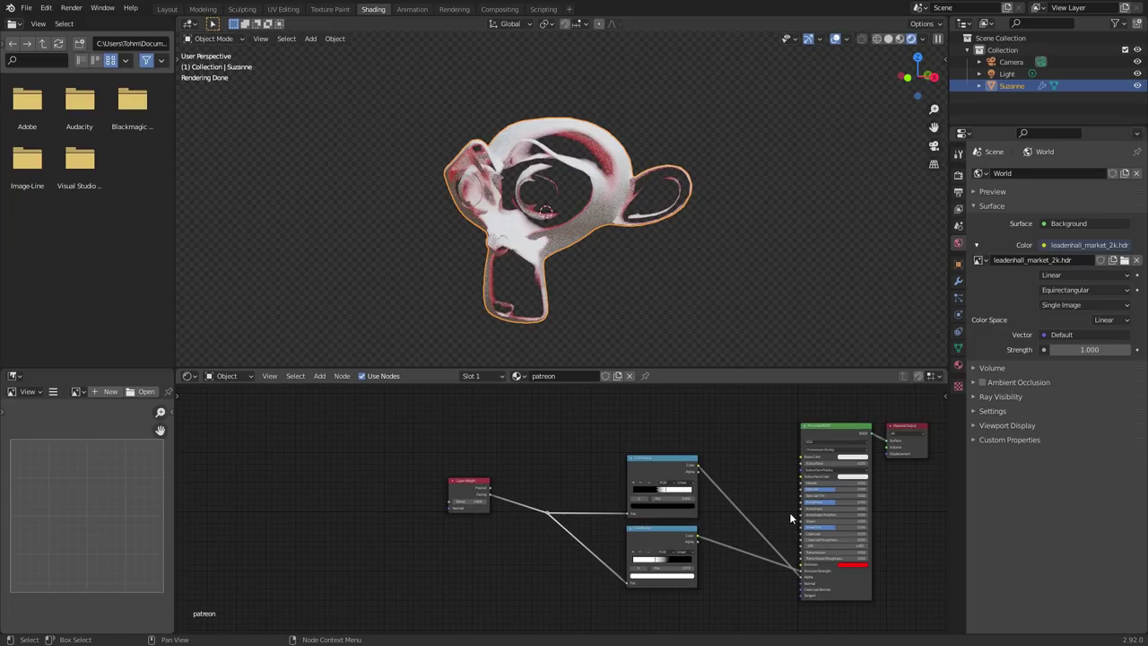
scroll(561, 505, up, 5)
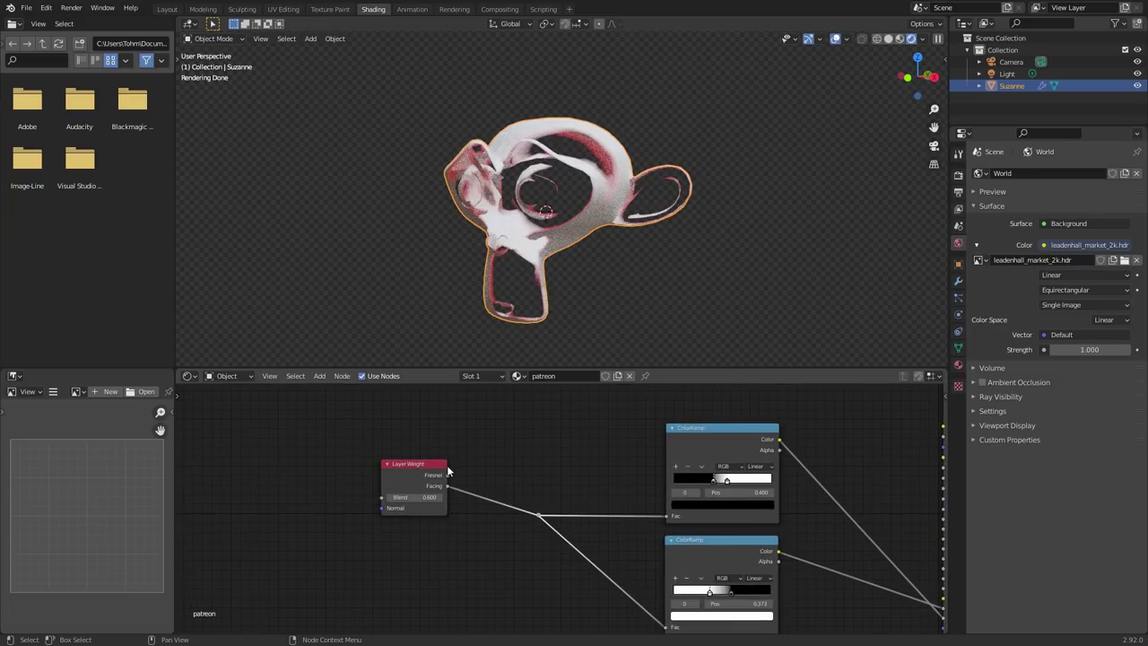
key(shift+a)
click(459, 396)
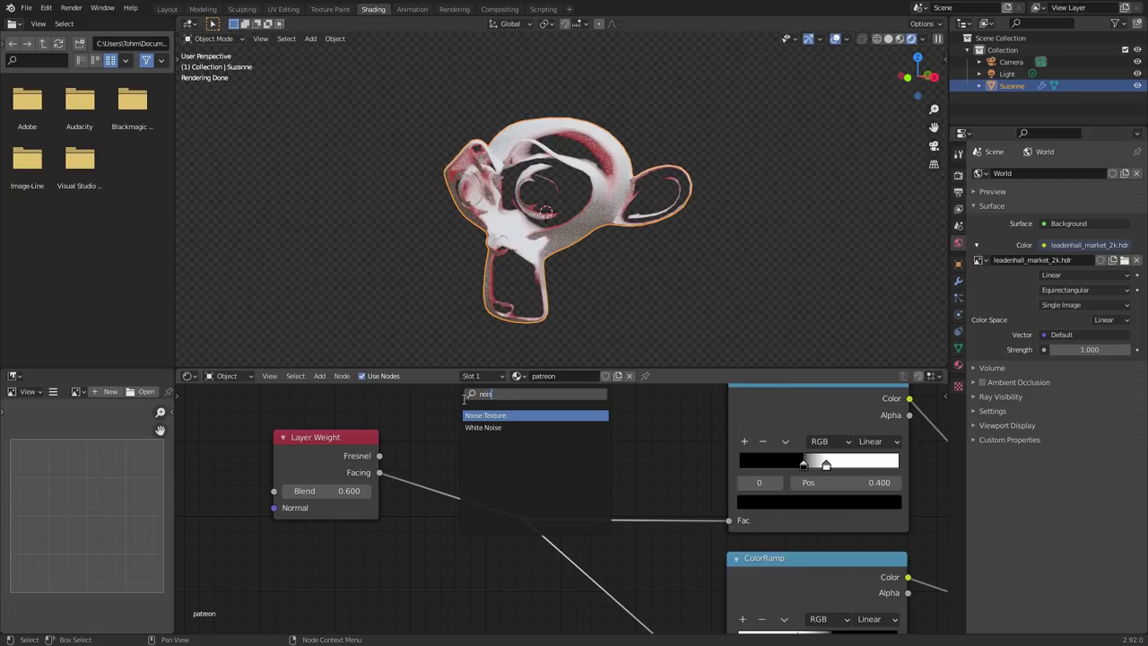
key(Return)
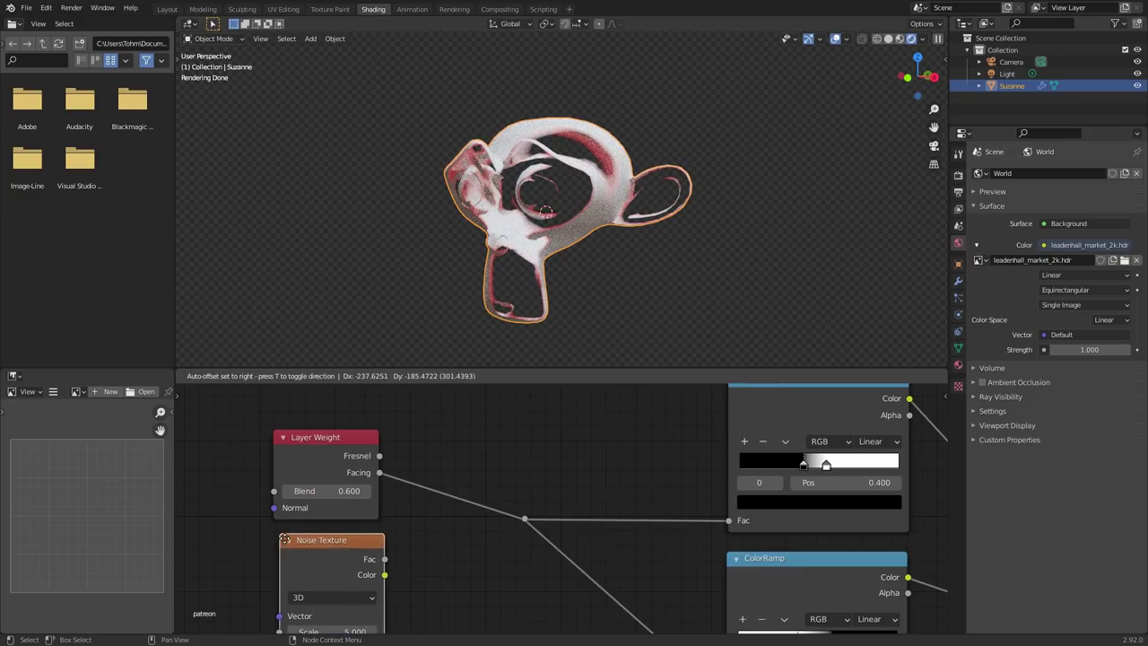
click(284, 544)
scroll(618, 96, up, 5)
mouse_move(618, 96)
middle_down()
mouse_move(612, 81)
mouse_move(598, 109)
middle_up()
scroll(594, 114, down, 5)
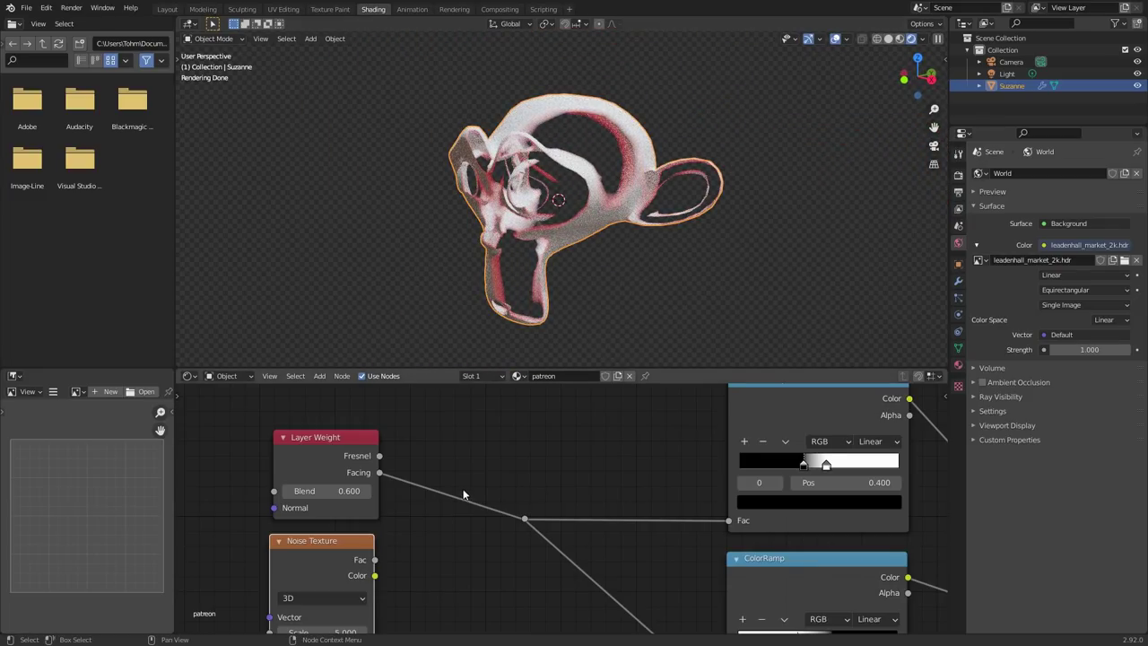
middle_drag(309, 559, 472, 461)
drag(472, 461, 460, 463)
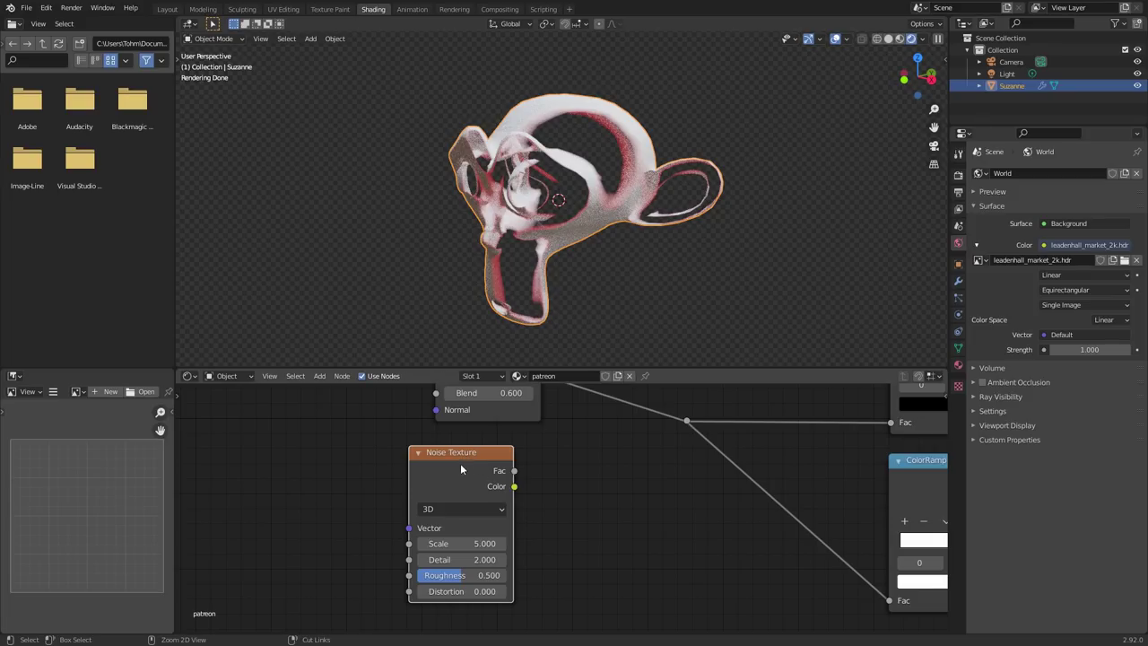
middle_drag(511, 441, 468, 498)
Step: Insert a MixRGB node between the Layer Weight's Facing output and the reroute point, with Facing feeding Color1
key(shift+a)
click(602, 402)
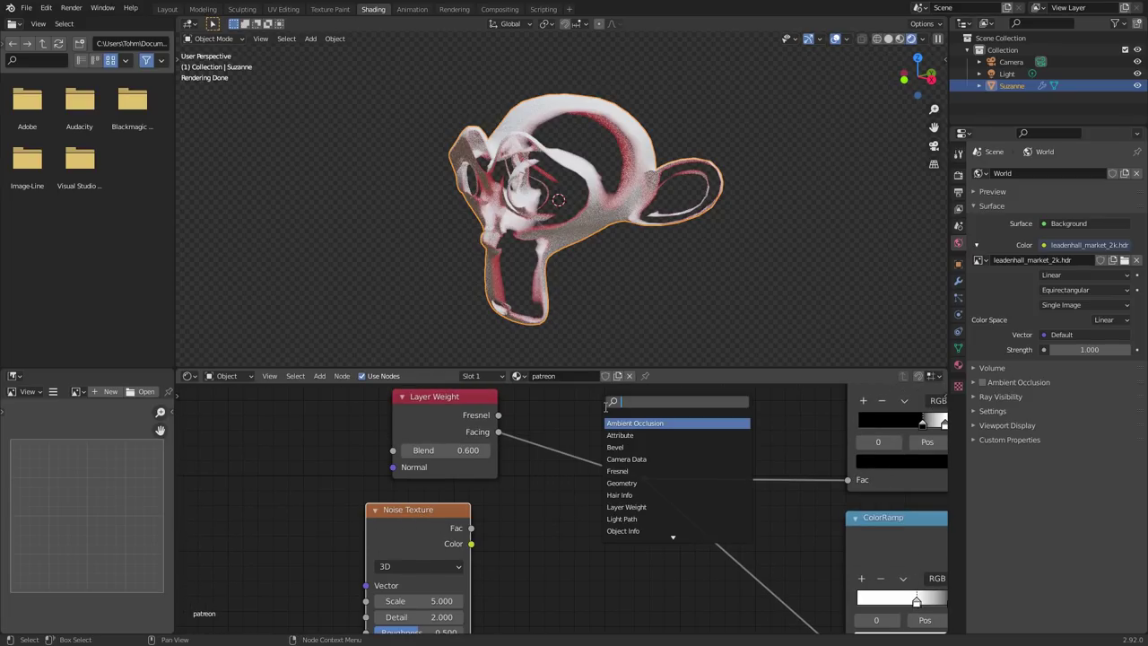
text(mix)
key(Down)
key(Return)
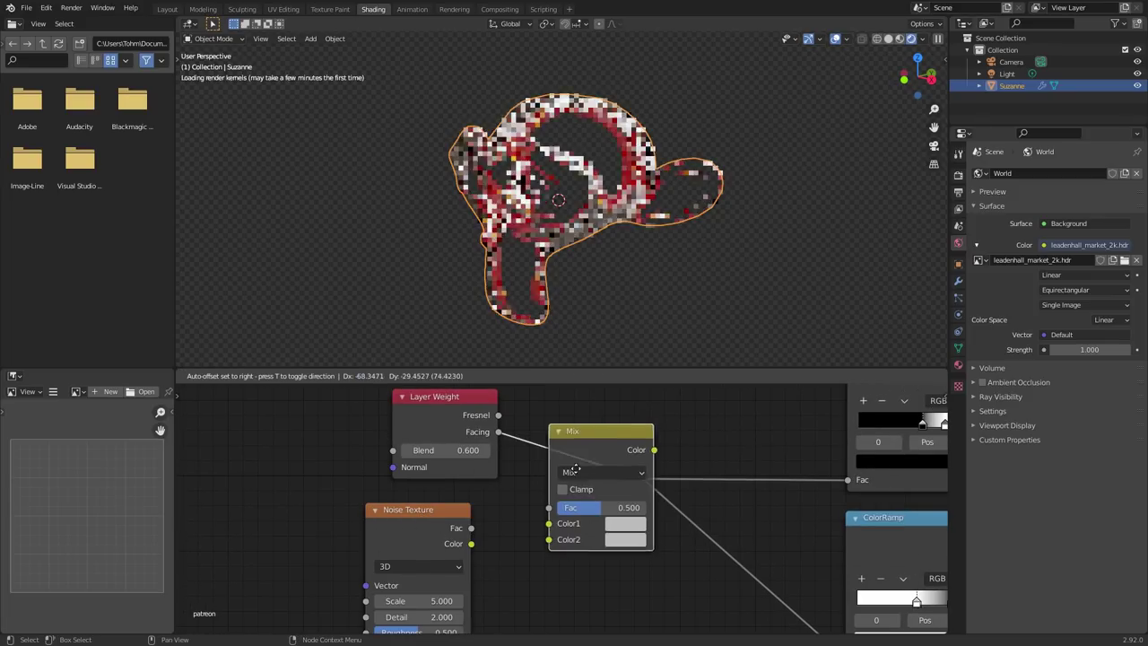
click(371, 418)
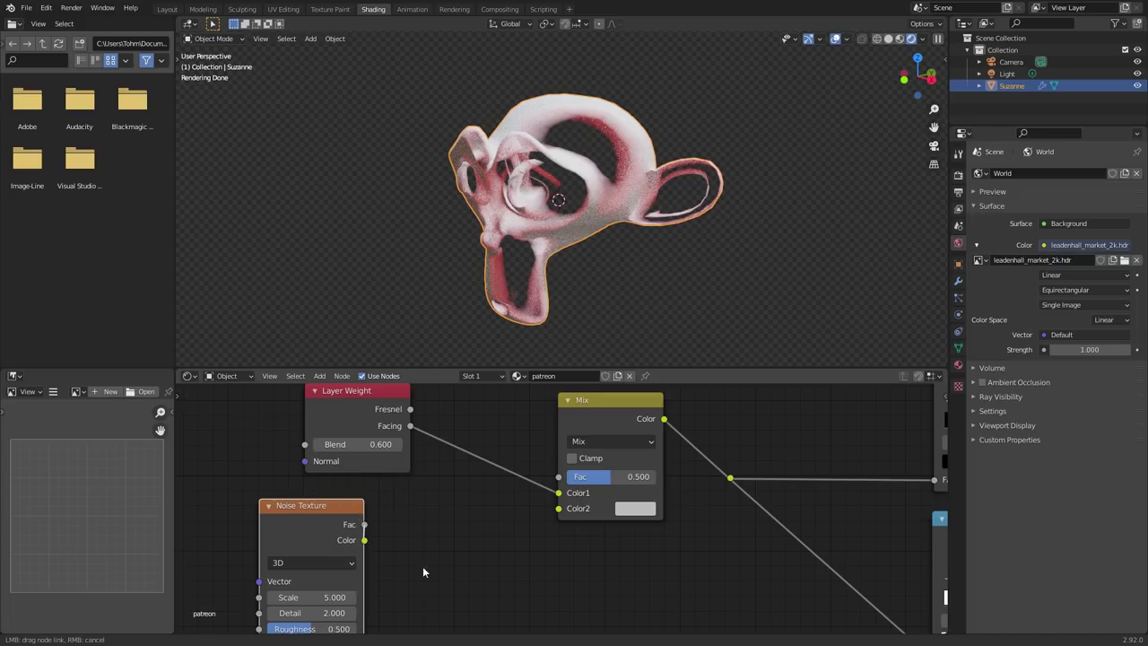
Step: Connect the Noise Texture's Fac output to the Mix node's Color2 and set its blending mode to Linear Light
drag(554, 506, 558, 508)
click(610, 440)
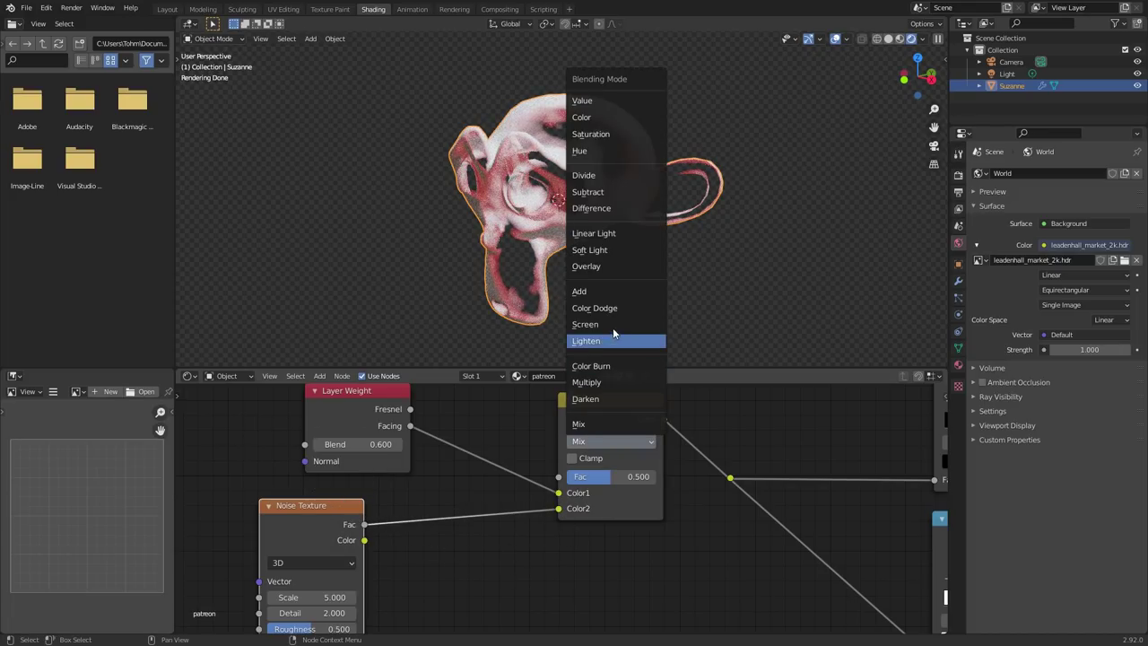
click(608, 234)
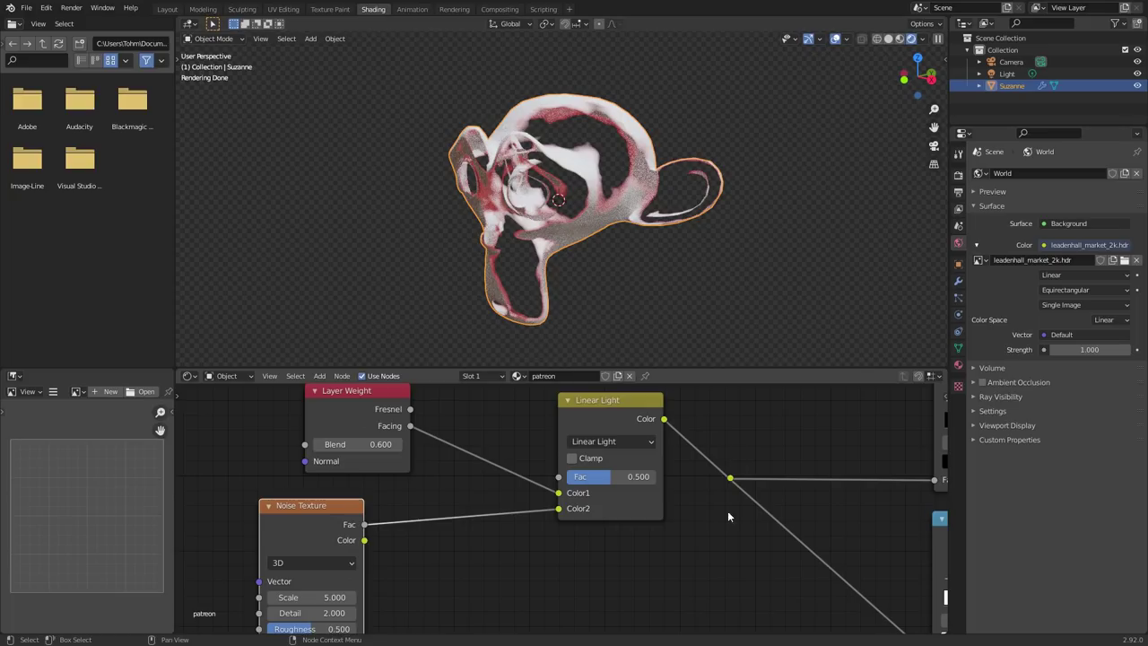
Step: Set the Noise Texture's Detail to 16 and its Roughness to 0.625
middle_drag(378, 511, 502, 475)
middle_drag(564, 442, 517, 490)
scroll(565, 269, up, 2)
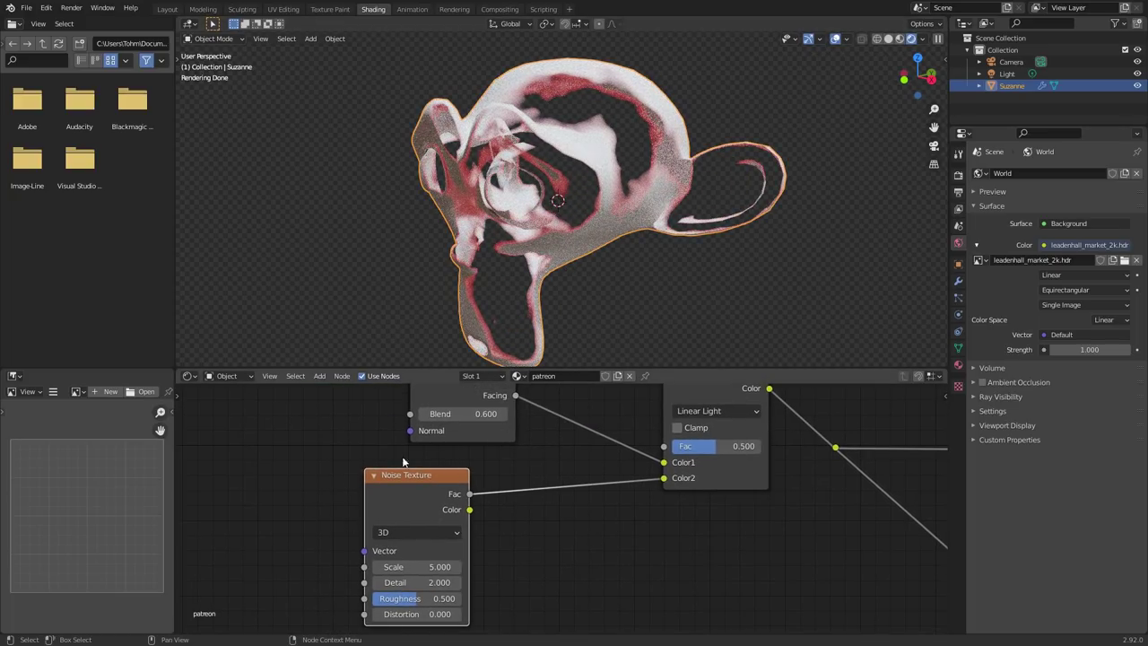
middle_drag(514, 523, 506, 642)
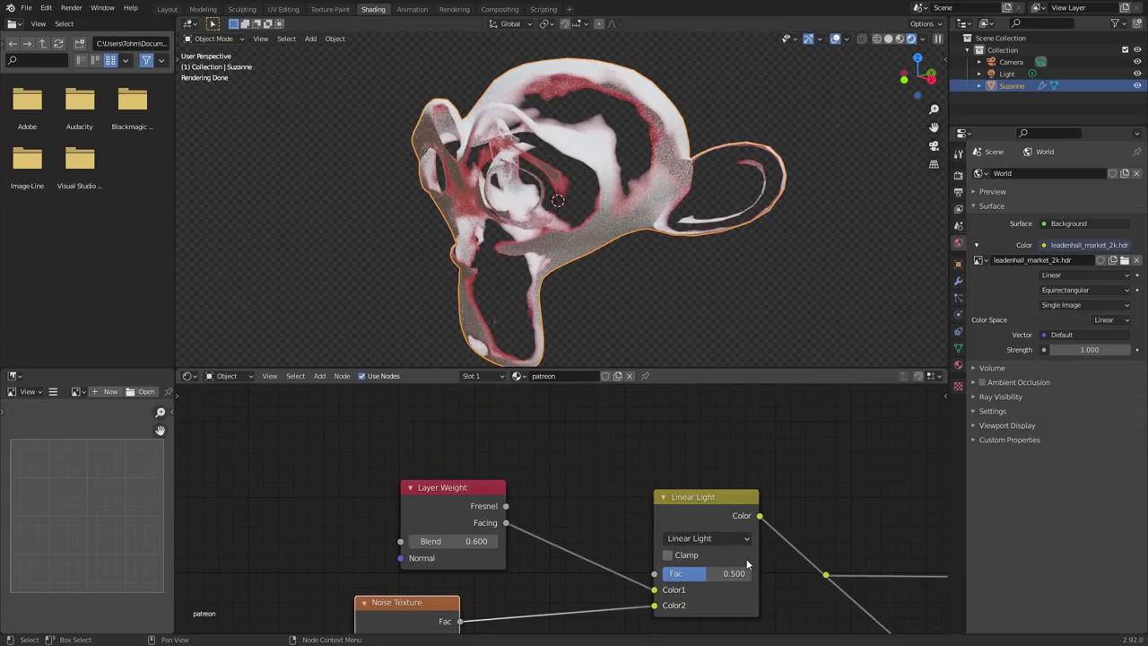
shift+scroll(400, 452, down, 7)
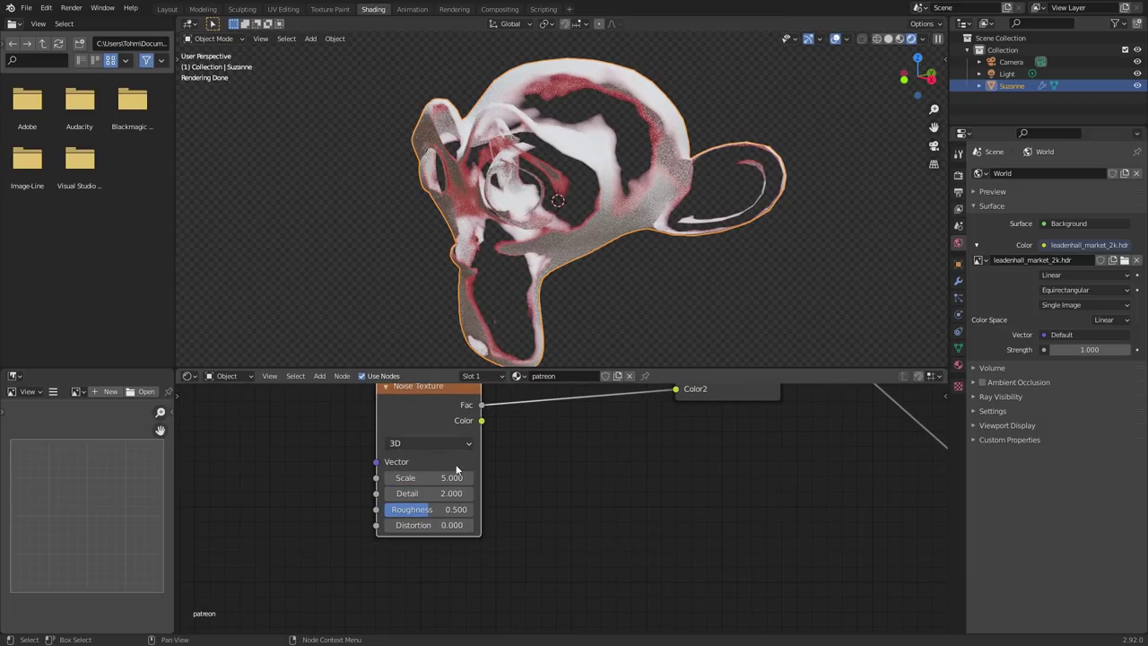
drag(451, 494, 574, 494)
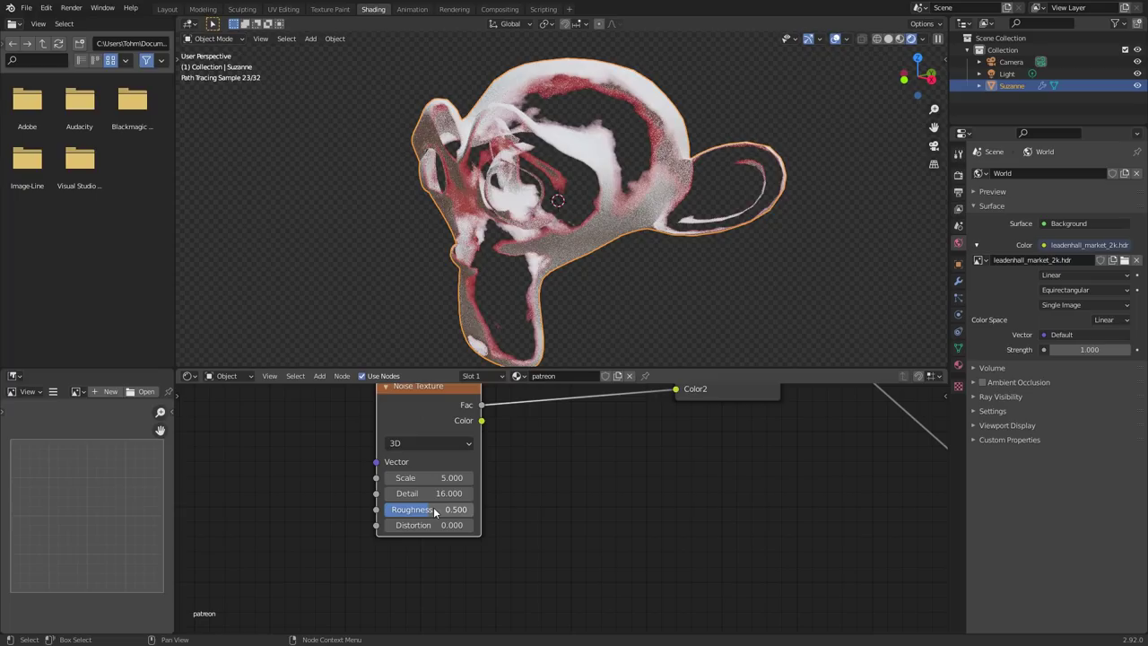
drag(435, 511, 451, 512)
scroll(677, 148, up, 2)
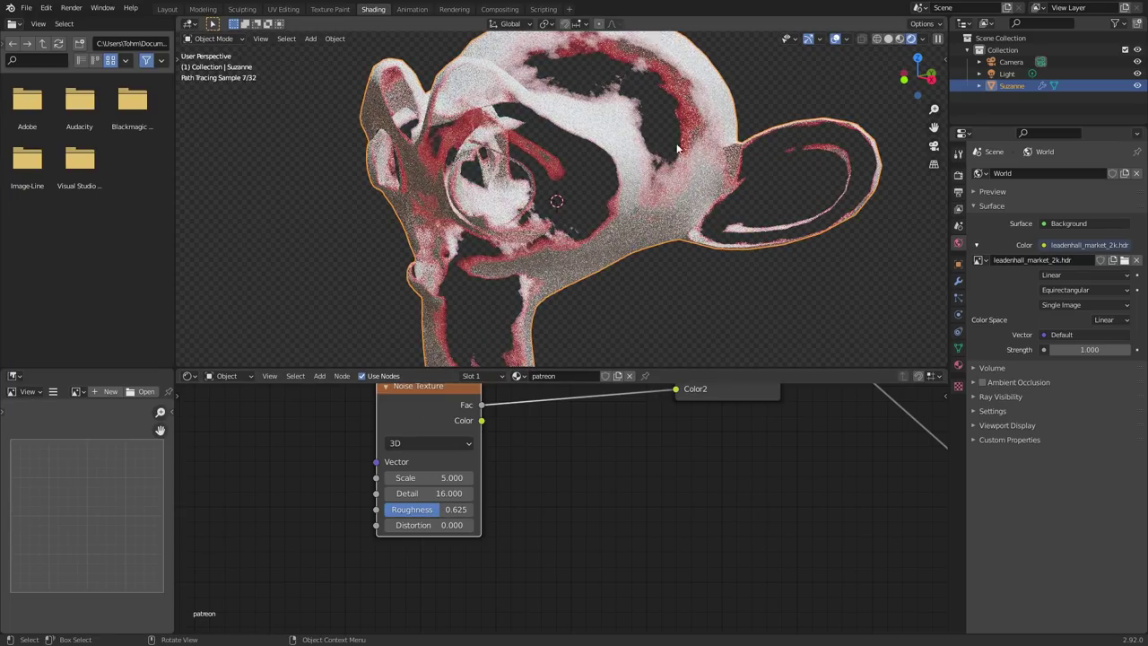
Step: Mute and unmute the Linear Light node to compare the material with and without the noise
middle_drag(671, 402, 531, 542)
click(566, 434)
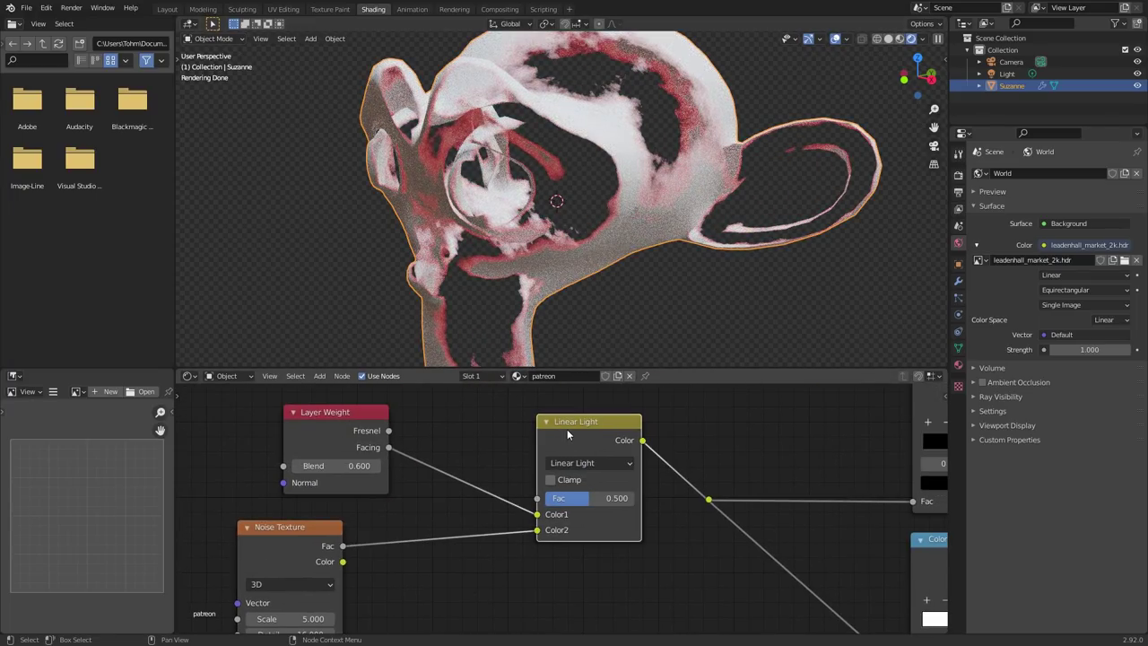
key(m)
key(m)
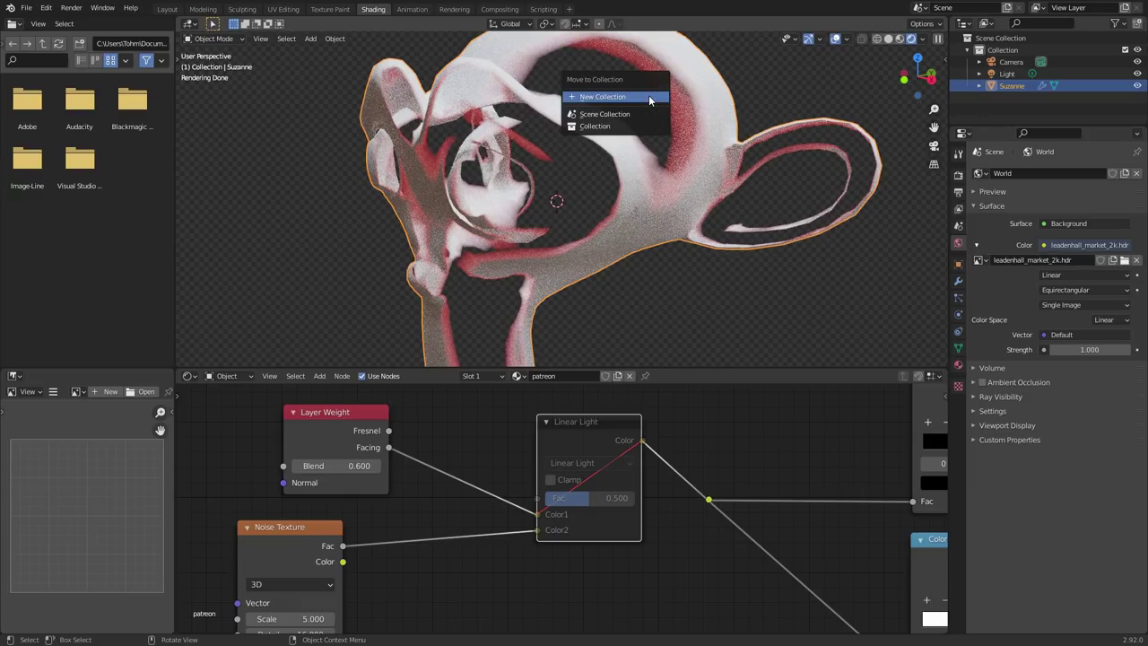
key(m)
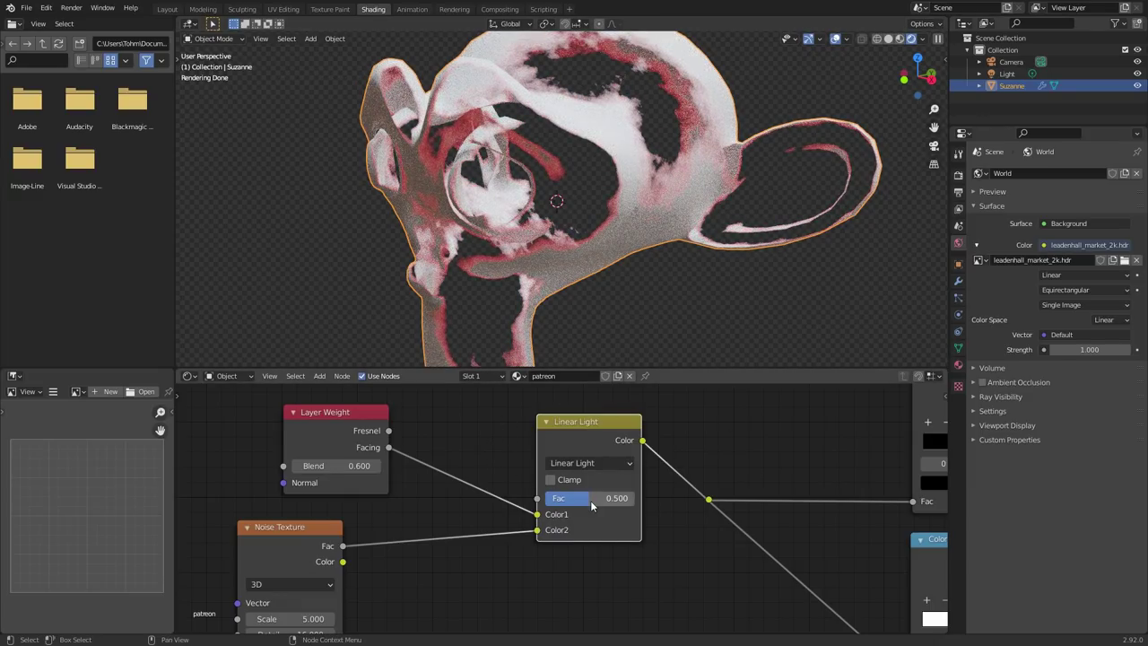
Step: Set the Linear Light node's Fac to 0.433 and move the Noise Texture node closer beneath the Layer Weight
mouse_move(580, 497)
mouse_down()
mouse_move(609, 498)
mouse_move(584, 497)
mouse_up()
scroll(625, 247, down, 2)
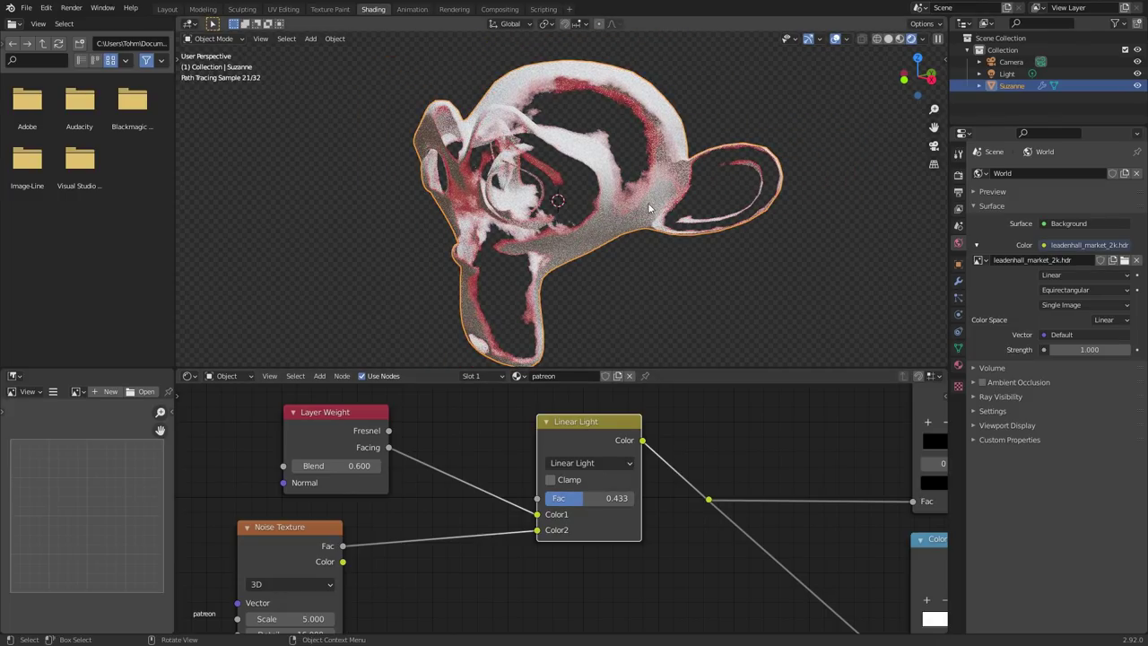
middle_drag(403, 496, 522, 446)
drag(414, 477, 516, 454)
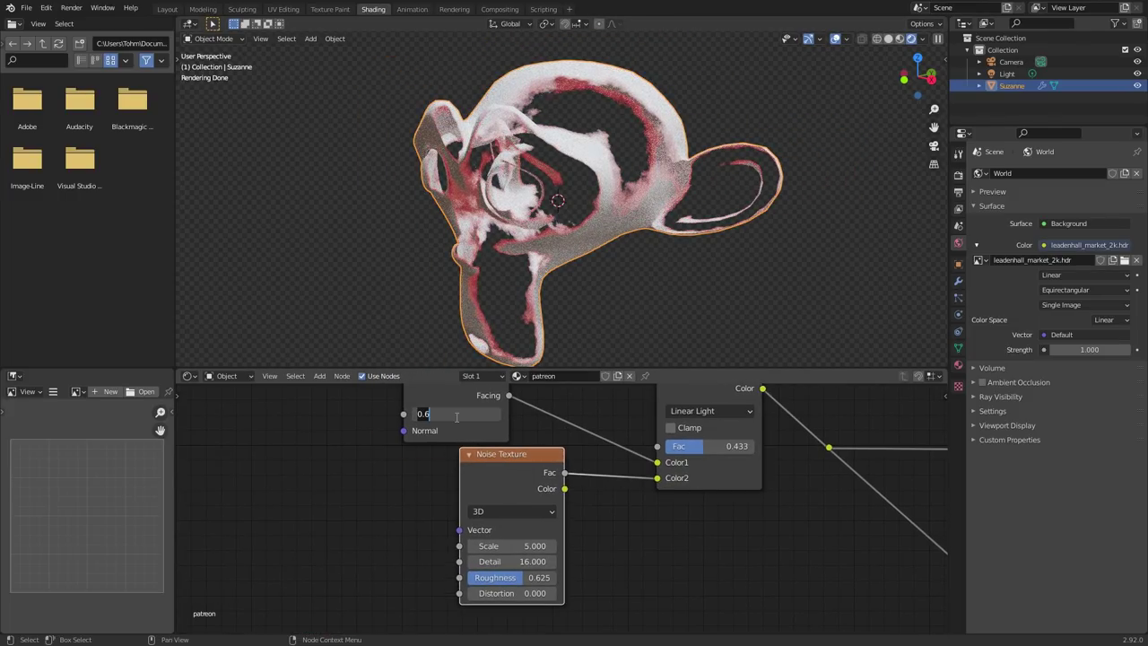
Step: Try very low and maximum Blend values on the Layer Weight and settle on 0.500
key(Return)
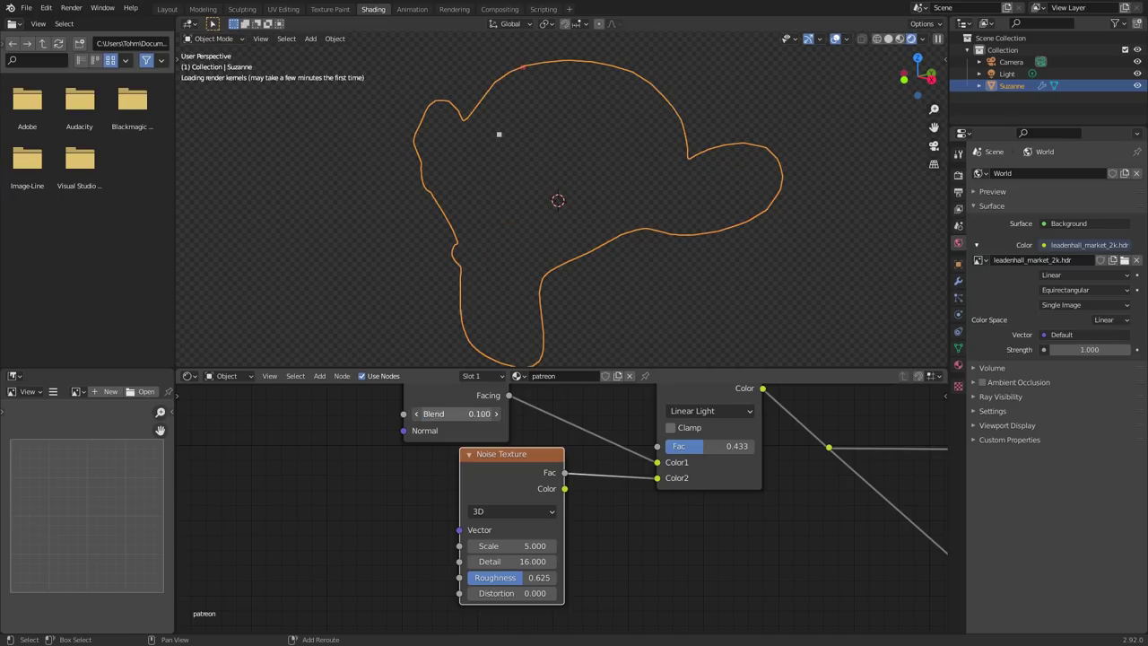
drag(456, 414, 525, 406)
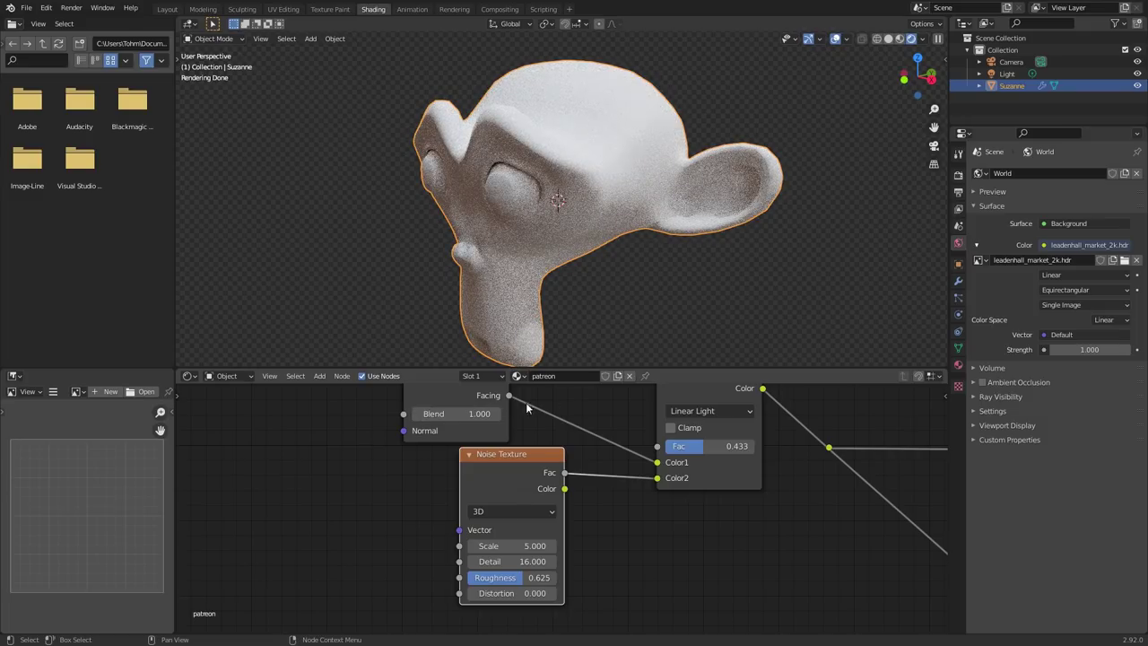
text(0.5)
key(Return)
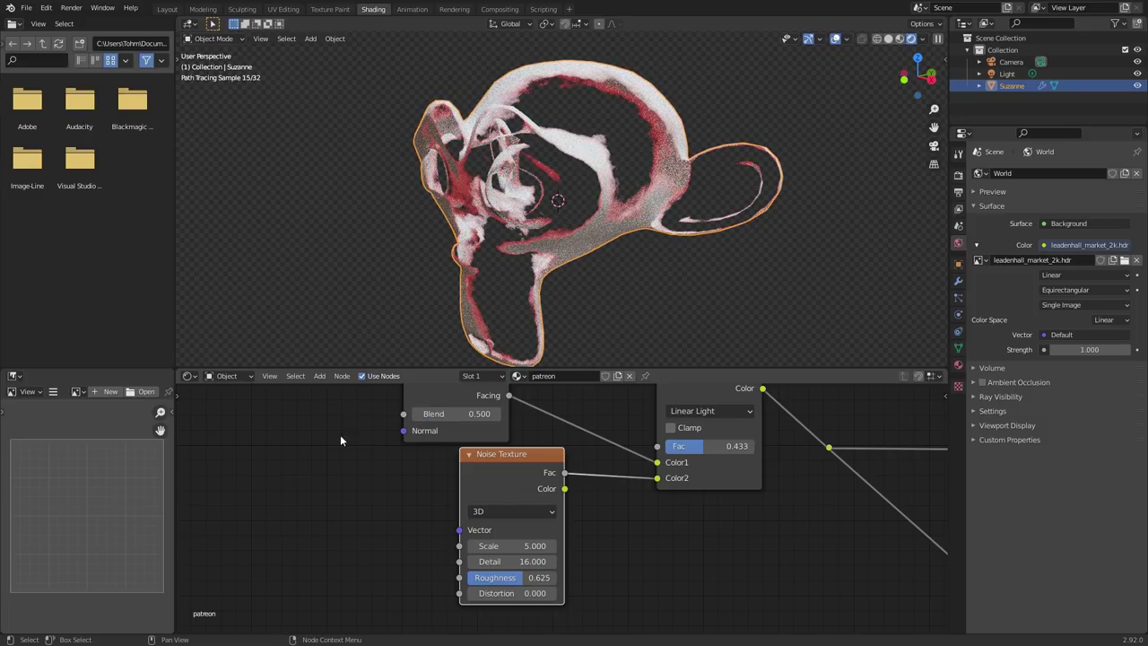
Step: Add a Voronoi Texture node and place it to the left of the Noise Texture node
key(shift+a)
mouse_move(305, 455)
text(vor)
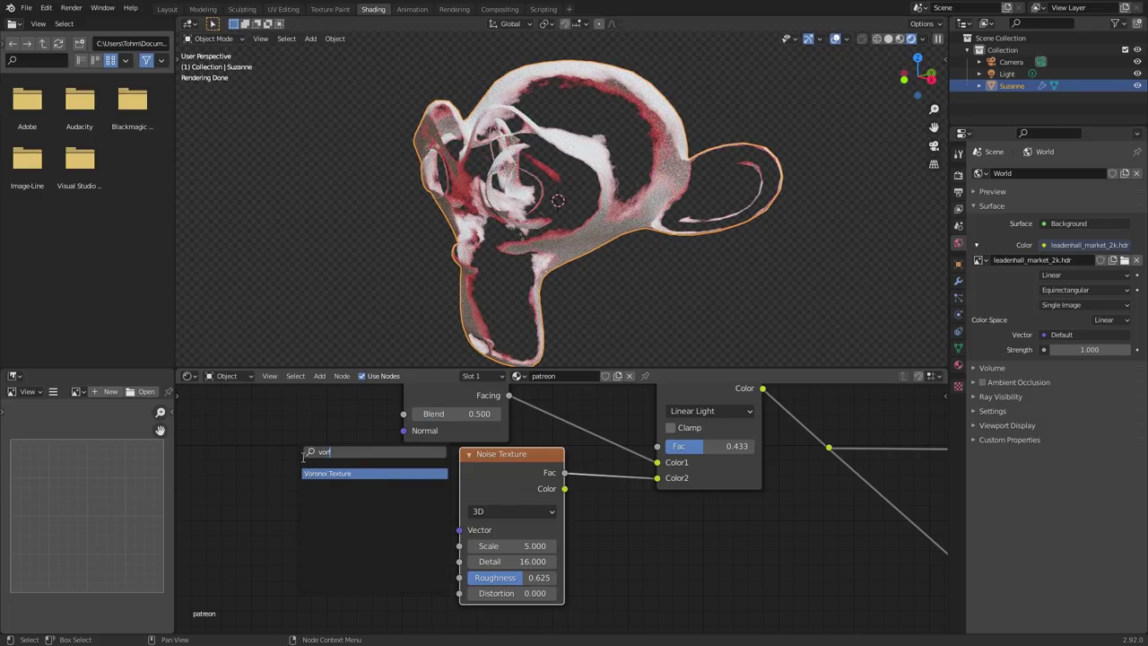
key(Return)
click(197, 467)
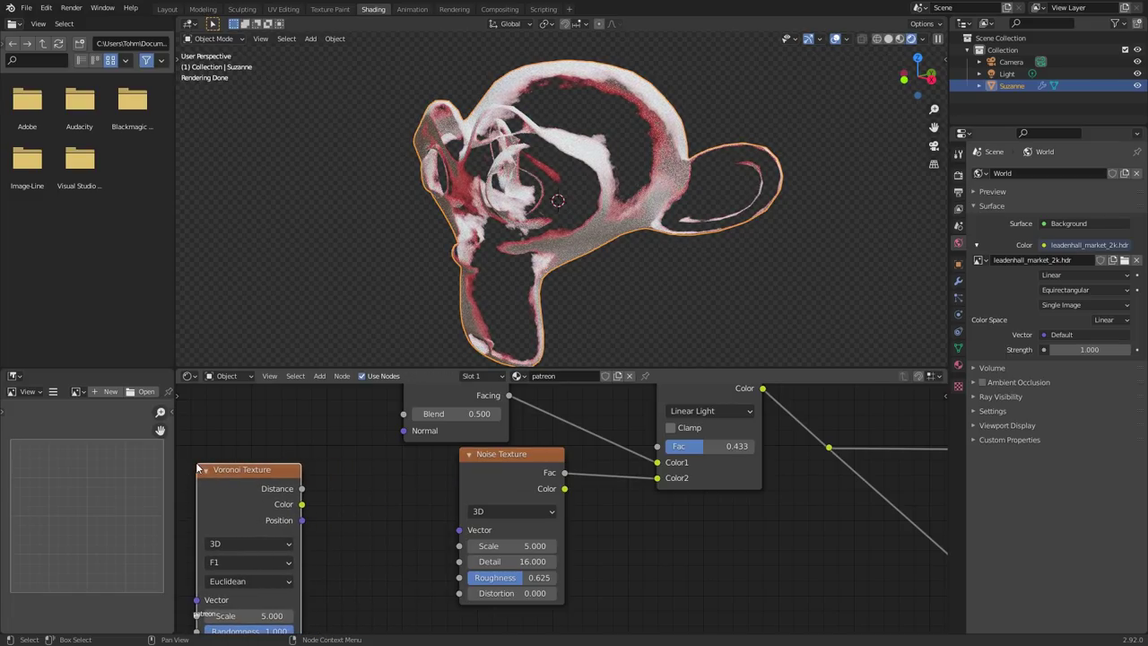
Step: Move the Voronoi Texture node slightly up and connect its Distance output to the Noise Texture's Vector input
scroll(429, 309, up, 1)
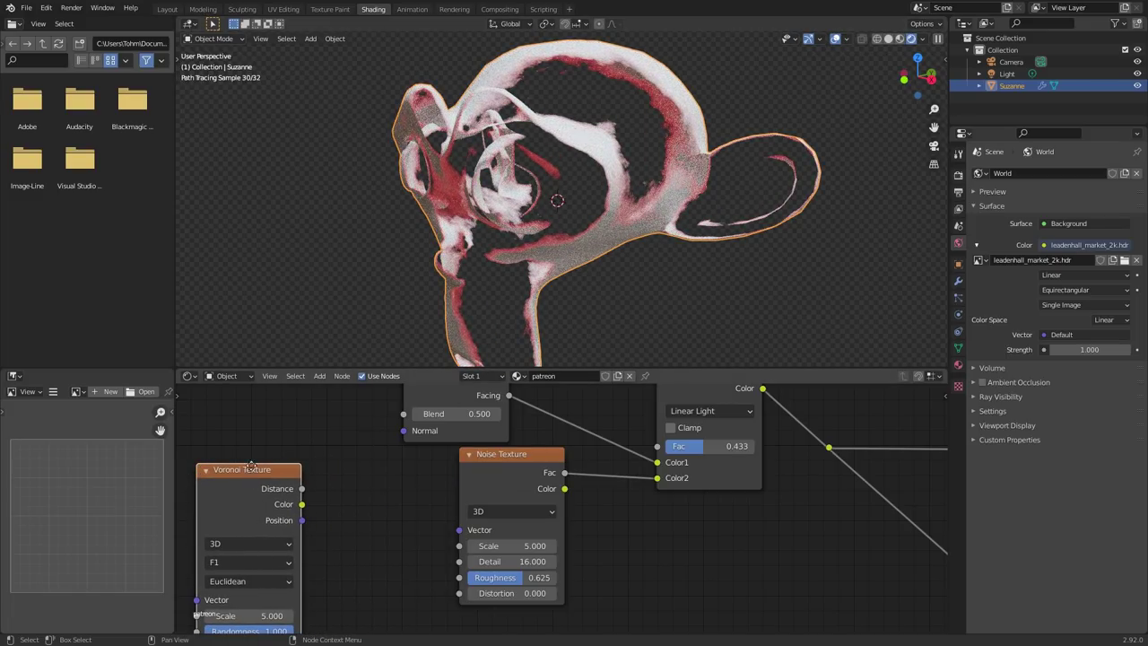
drag(251, 465, 248, 436)
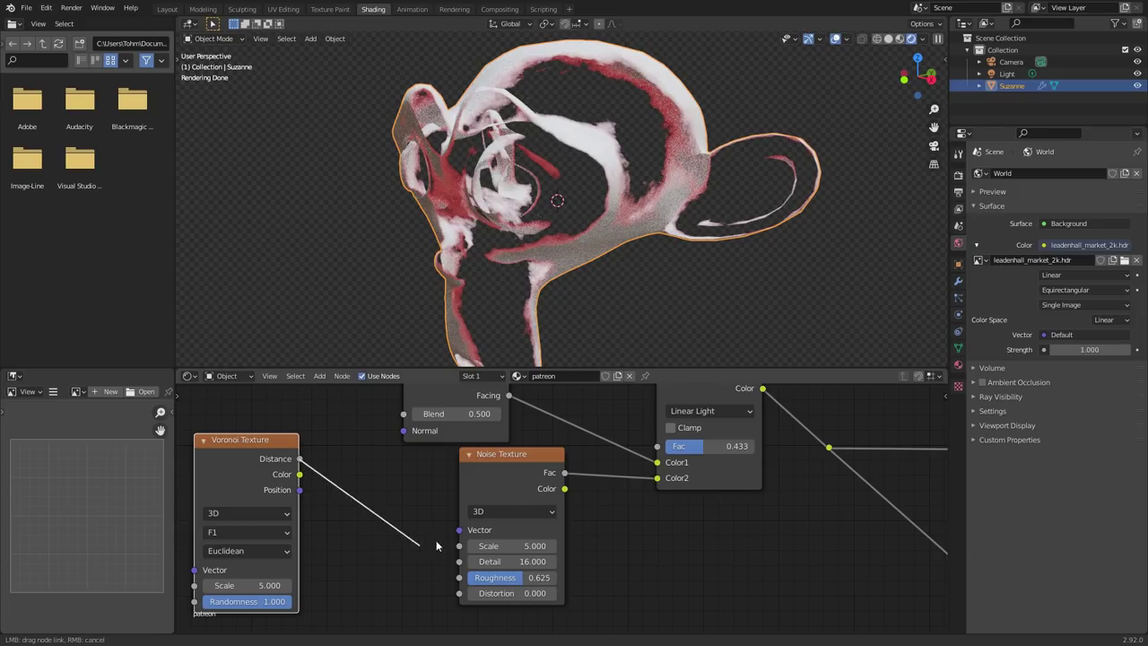
drag(465, 536, 459, 531)
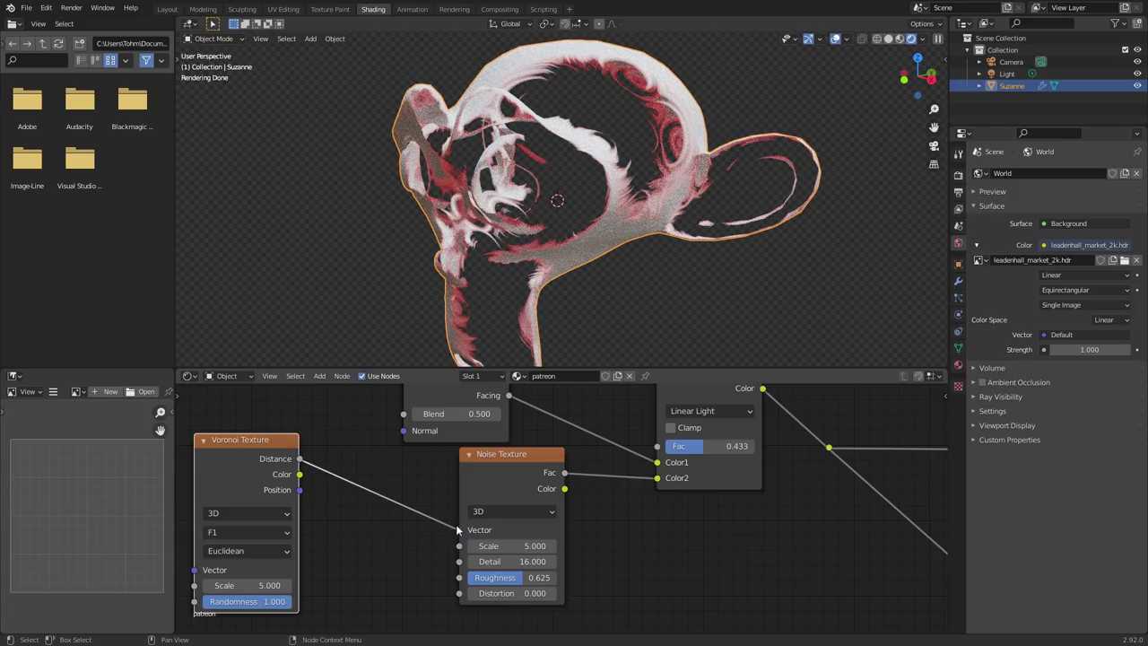
scroll(595, 198, down, 2)
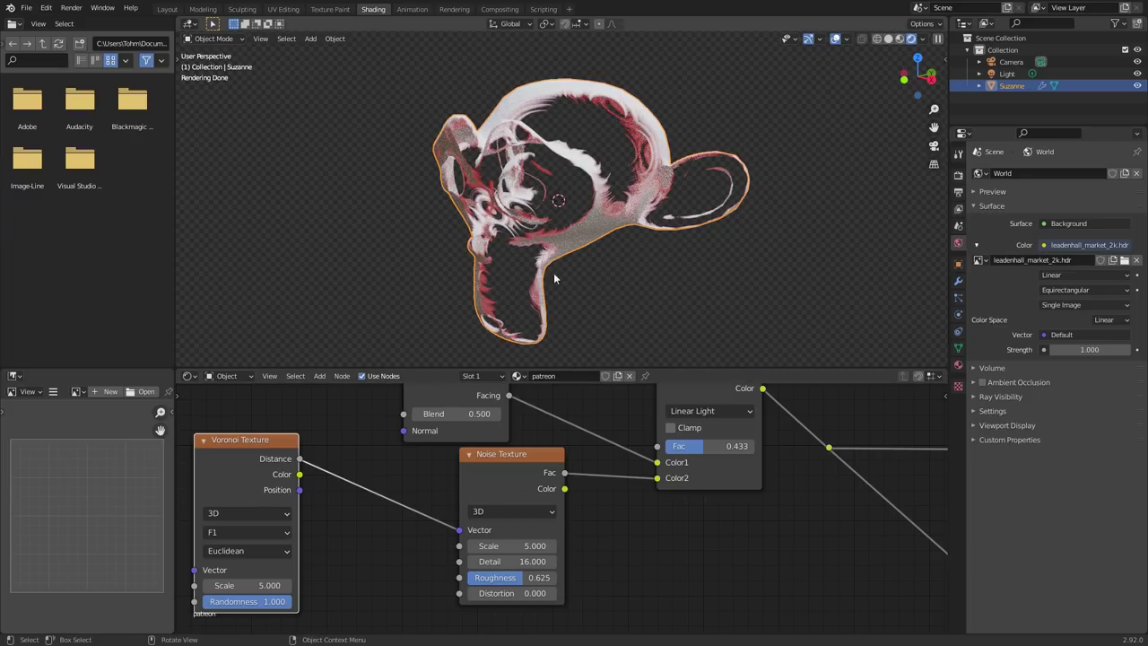
Step: Preview the Voronoi Texture's Distance output on the monkey head and switch the preview back to the Principled BSDF
ctrl+shift+click(262, 442)
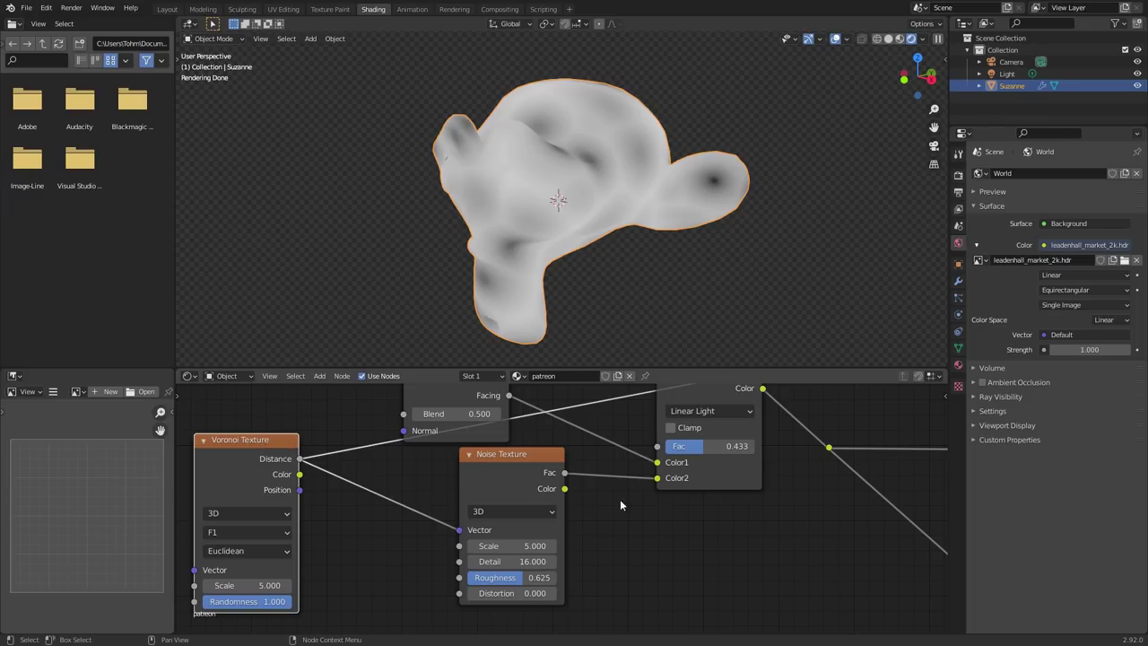
scroll(620, 499, down, 8)
middle_drag(764, 461, 455, 451)
middle_drag(719, 430, 671, 558)
scroll(675, 554, up, 1)
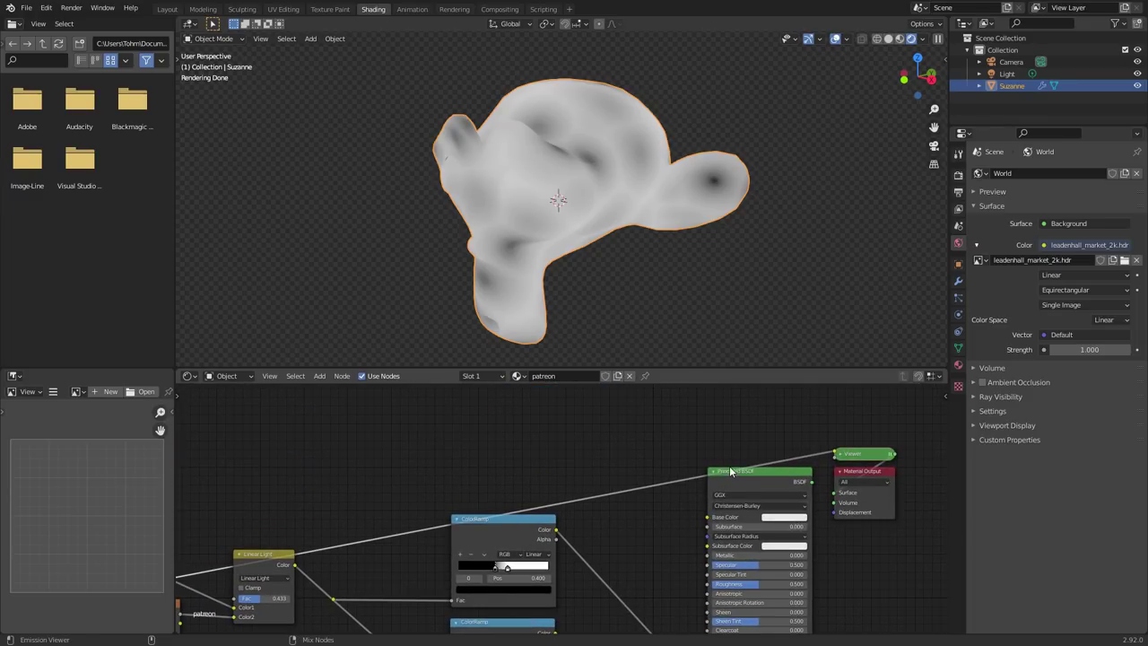
ctrl+shift+click(735, 485)
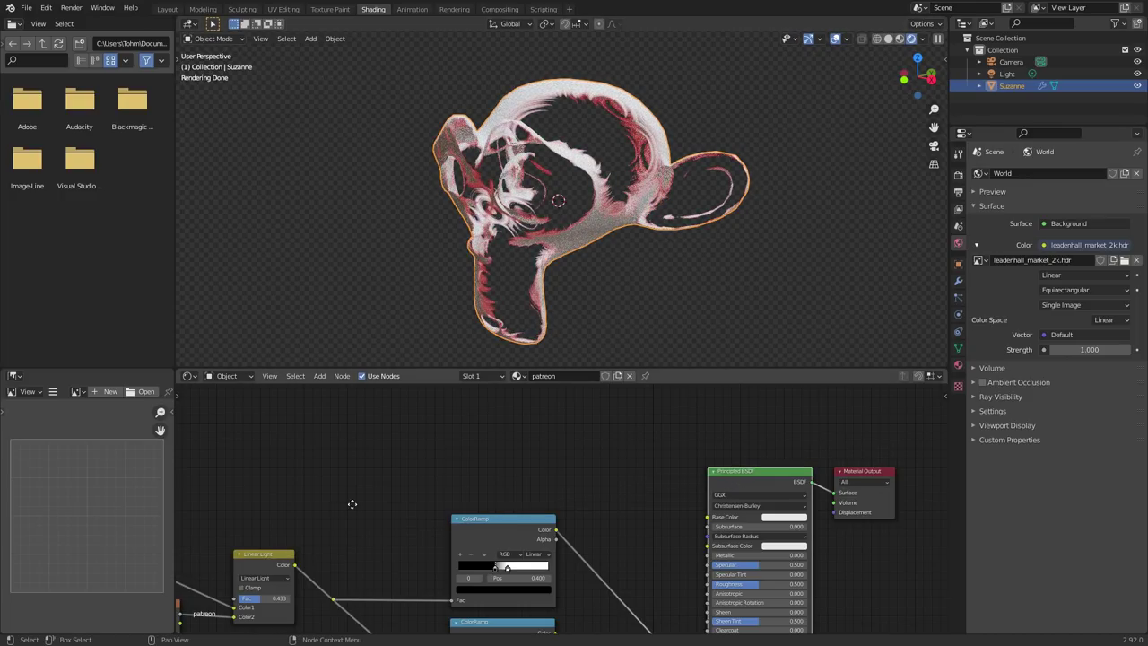
Step: Try a higher Blend value on the Layer Weight node and undo the change
middle_drag(681, 484, 928, 442)
scroll(604, 185, up, 3)
scroll(608, 182, down, 2)
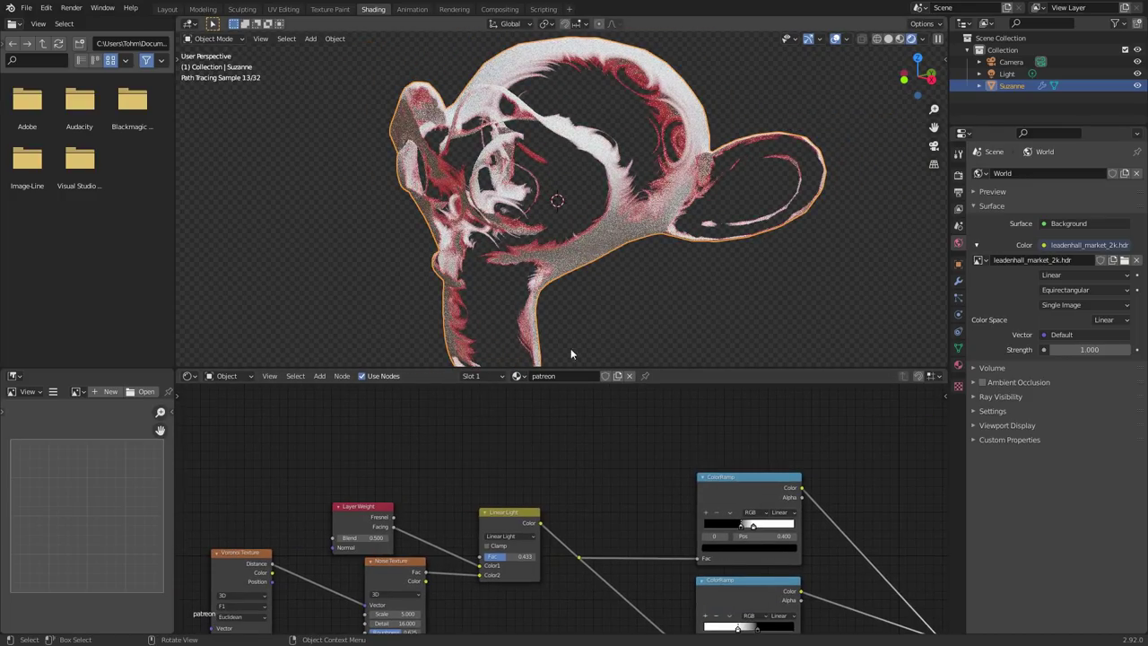
middle_drag(454, 476, 533, 427)
scroll(618, 141, up, 1)
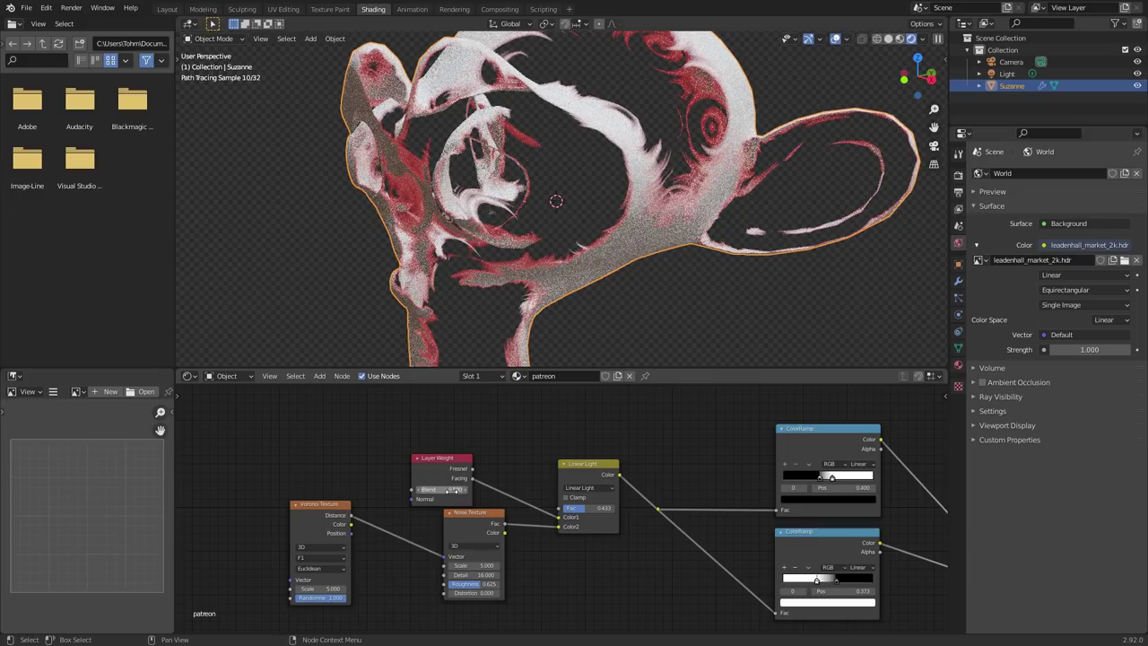
drag(441, 490, 511, 489)
key(ctrl+z)
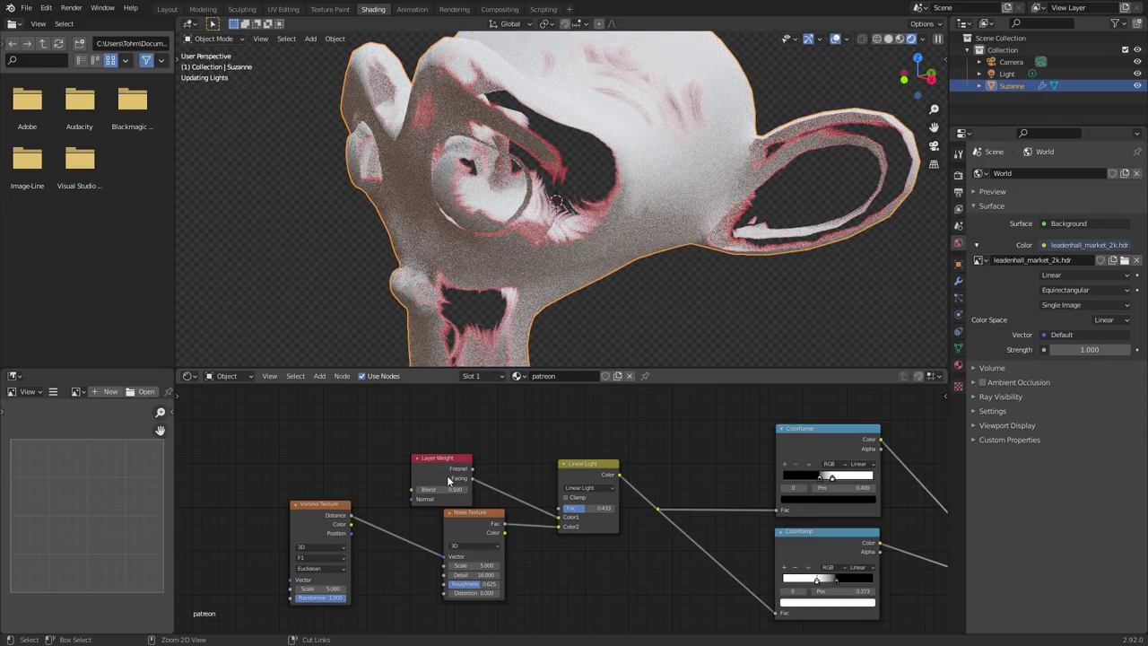
Step: Set the Voronoi Texture's Scale to 25
middle_drag(367, 537, 517, 471)
scroll(516, 468, up, 3)
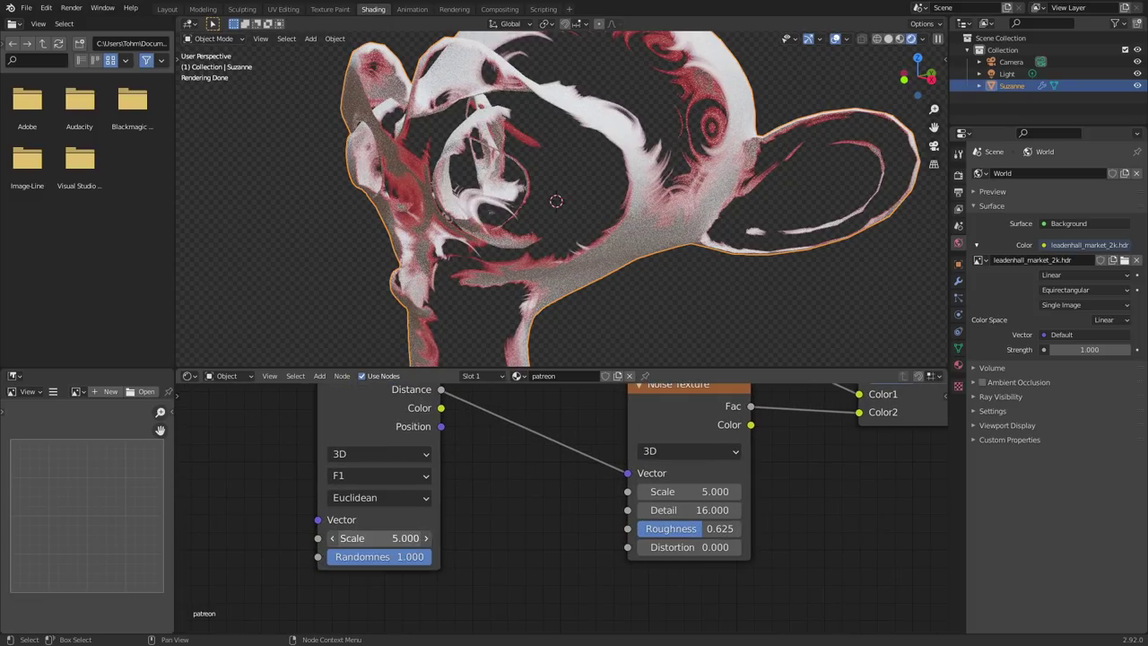
click(413, 537)
text(25)
key(Return)
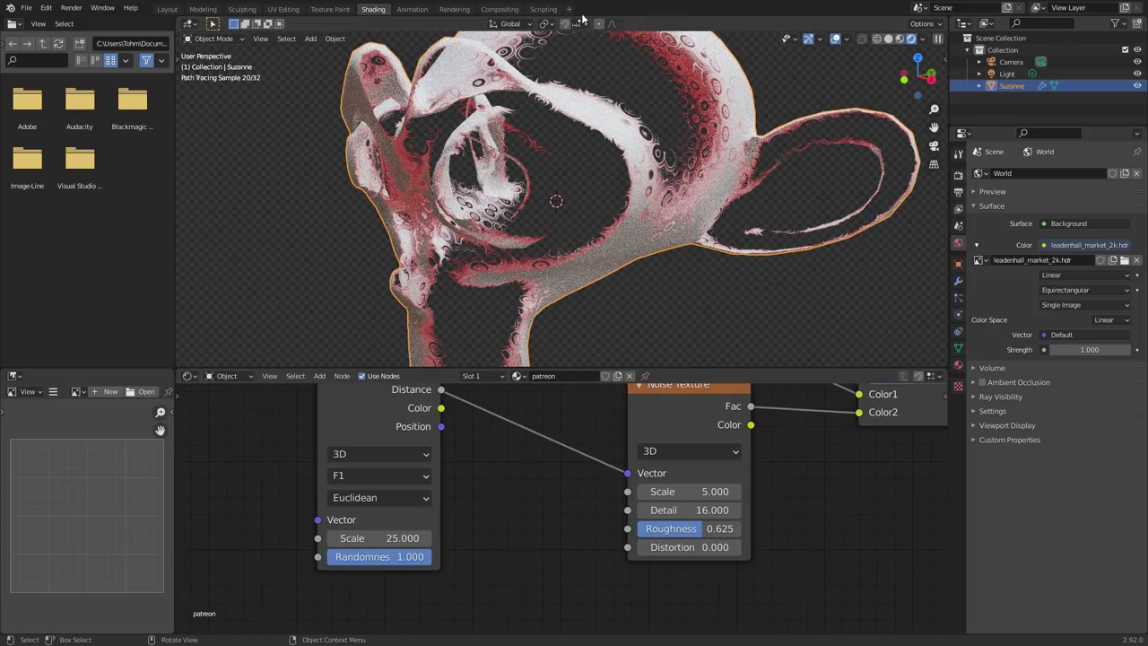
Step: Try Minkowski as the Voronoi Texture's distance metric and change it to Chebychev
middle_drag(344, 435, 457, 491)
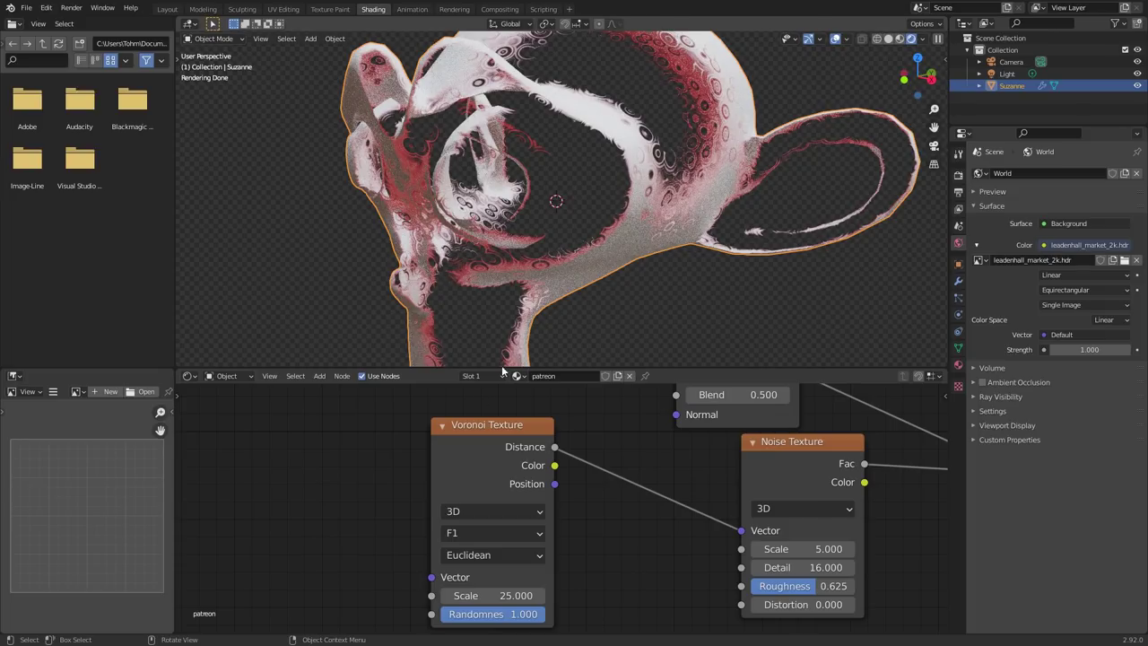
click(498, 557)
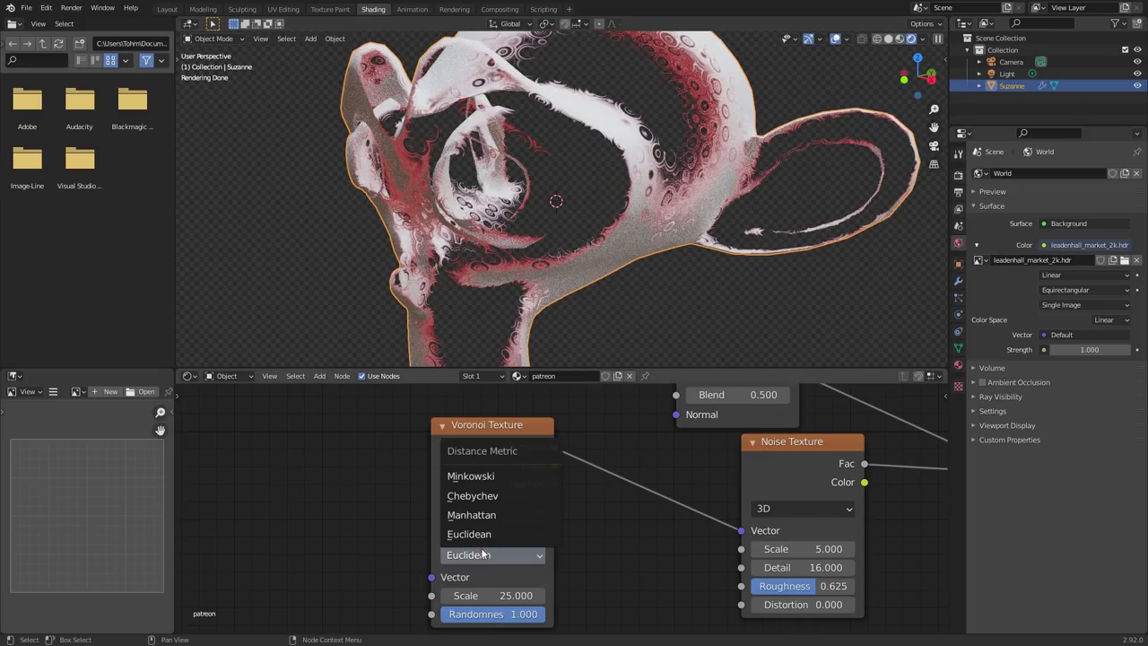
click(470, 480)
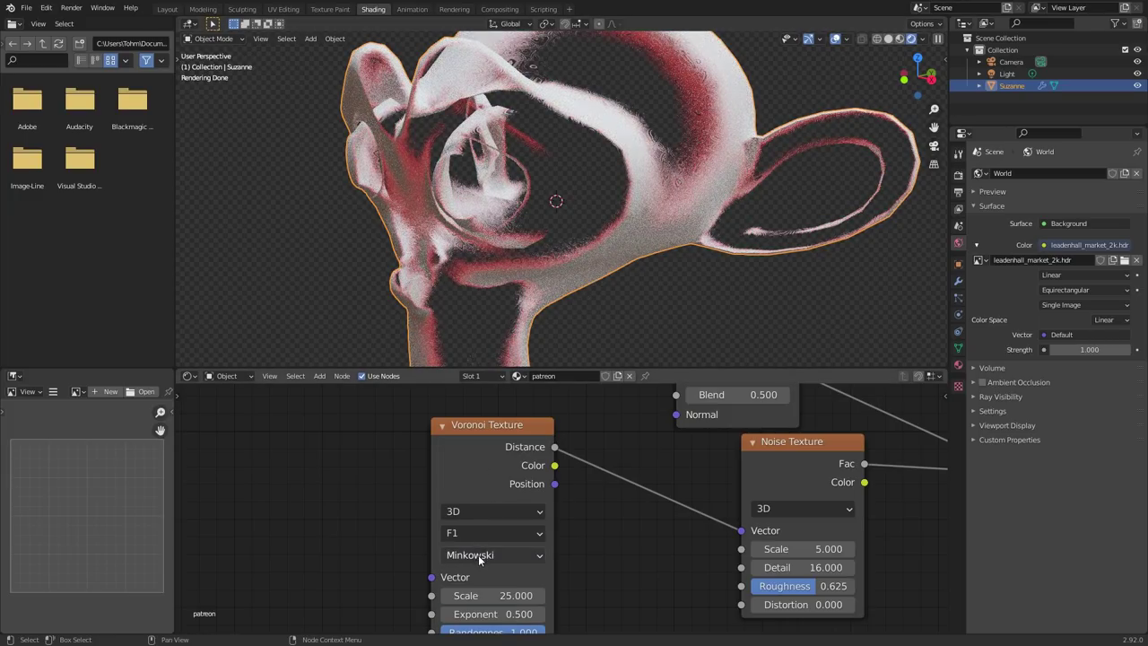
click(478, 554)
click(473, 494)
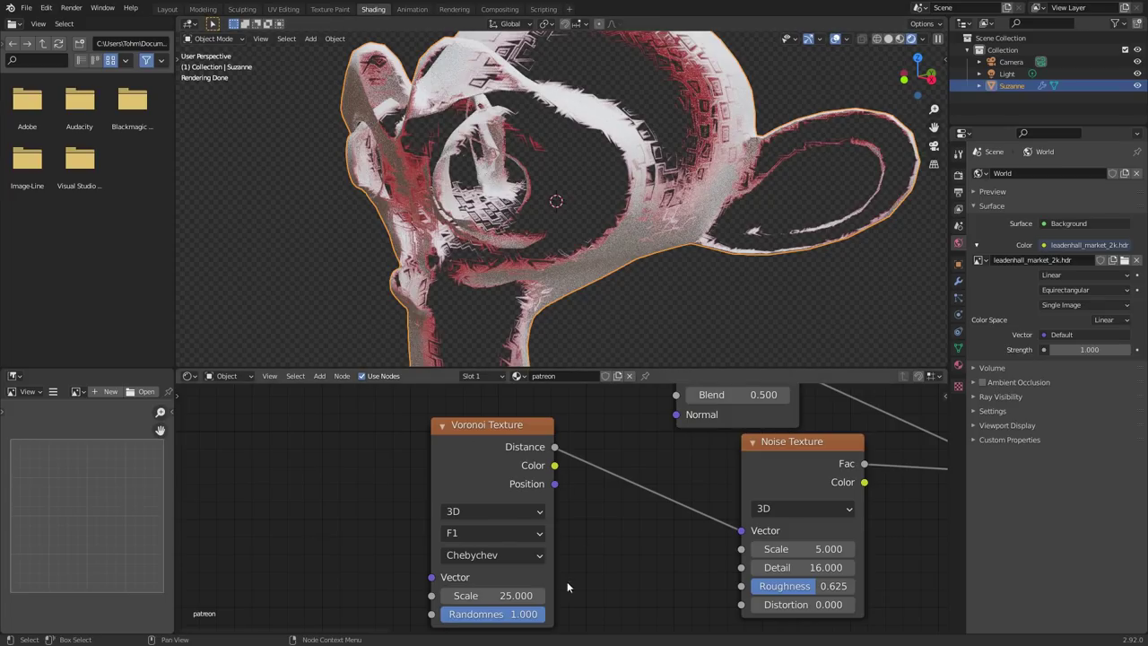
Step: Try Manhattan as the Voronoi Texture's distance metric and switch it back to Chebychev
click(494, 550)
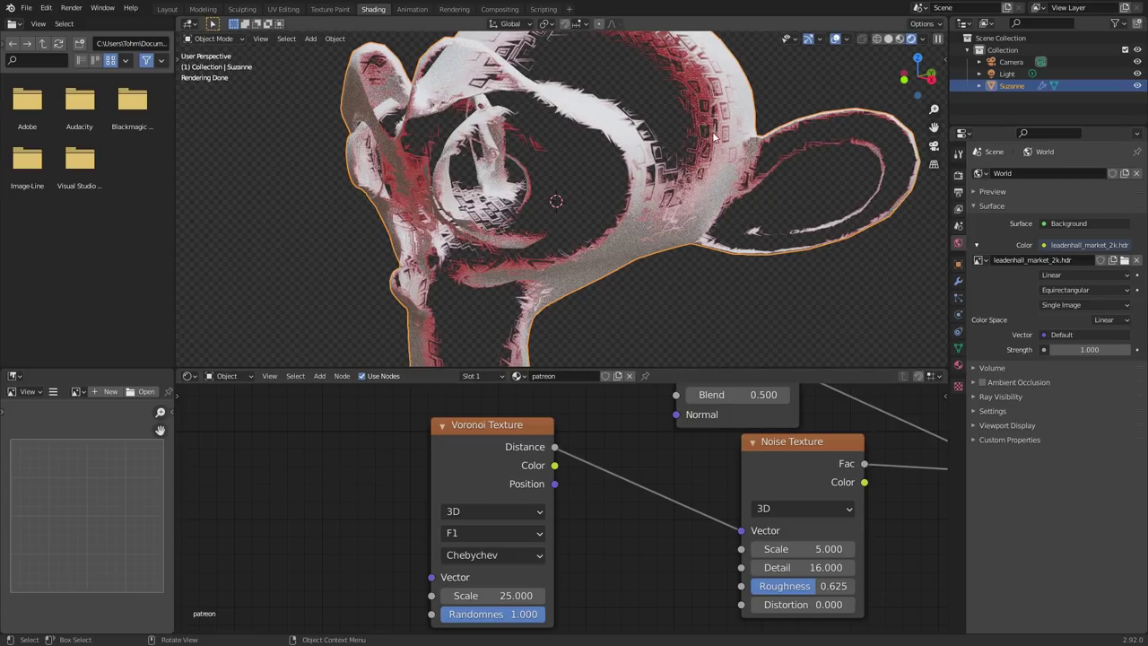
click(475, 556)
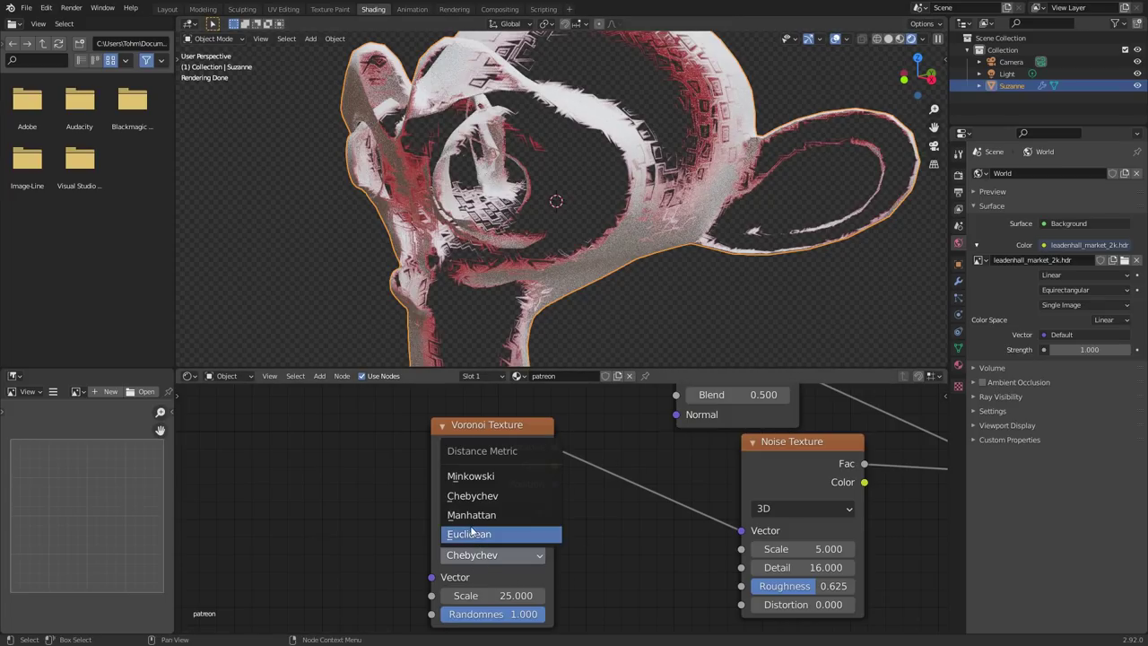
click(473, 516)
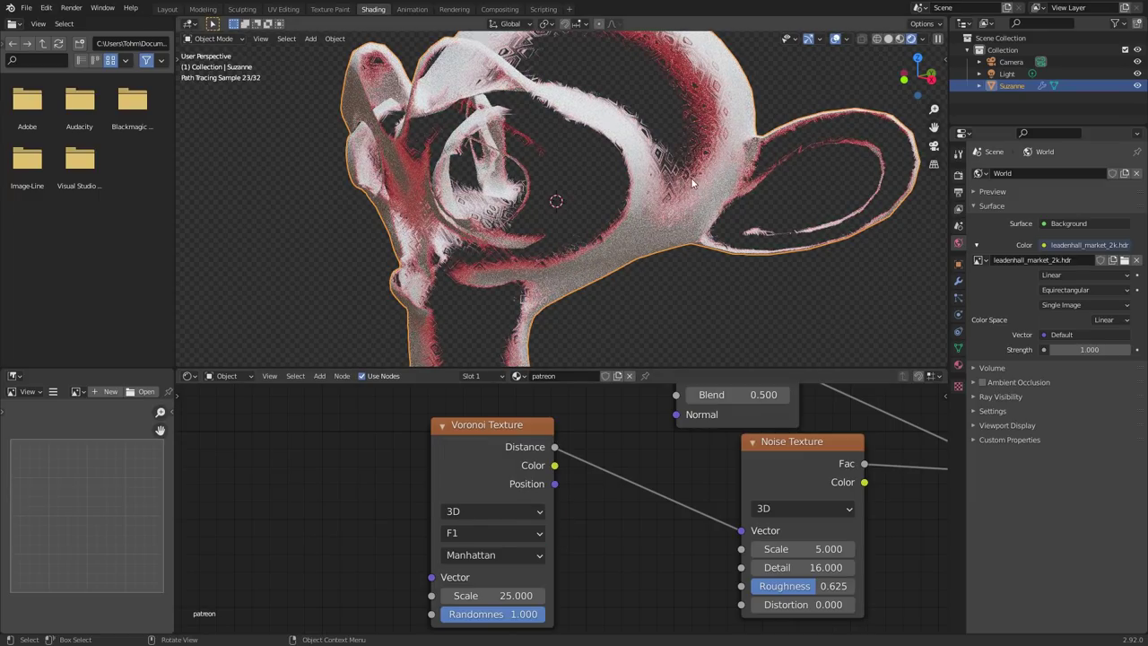
click(508, 552)
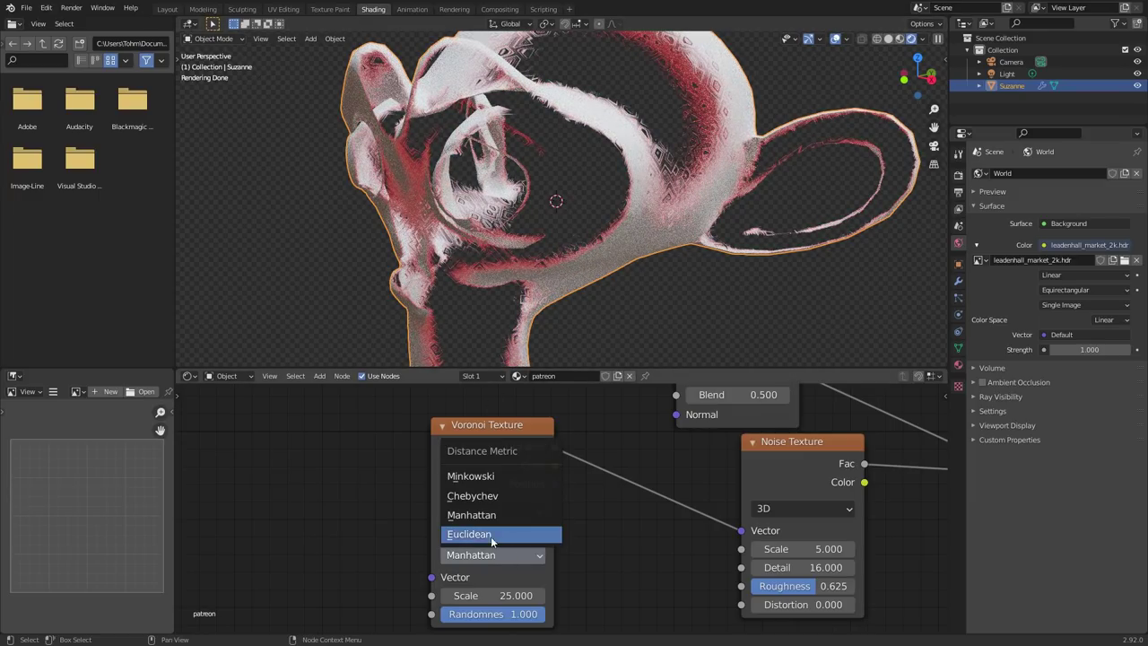
click(489, 497)
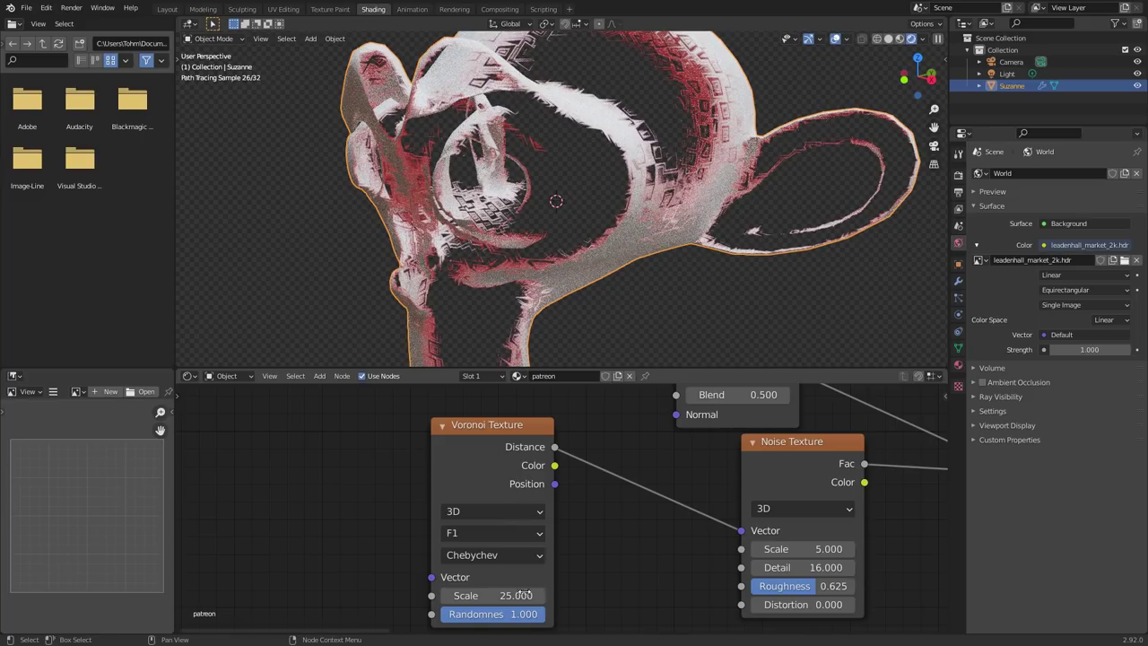
Step: Try a Voronoi Texture Scale of 31.4 and a lower Noise Texture Detail, undoing each change
drag(520, 595, 542, 595)
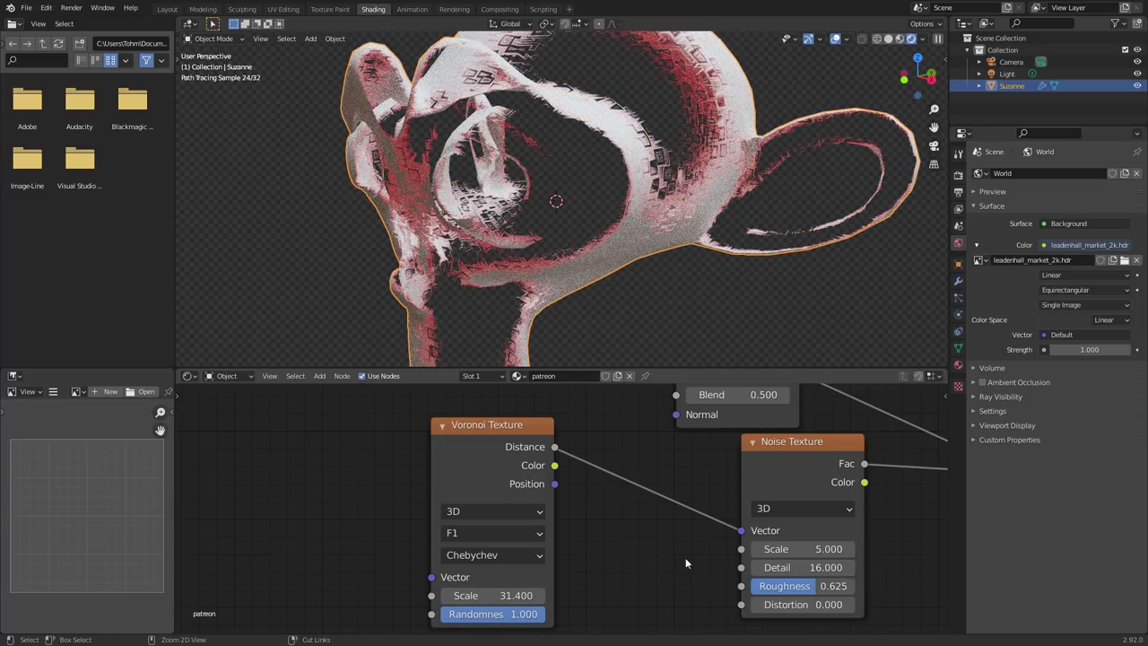
key(ctrl+z)
middle_drag(745, 548, 543, 535)
drag(608, 553, 549, 553)
key(ctrl+z)
Step: Try moving the alpha ColorRamp's white stop to 0.444 and the emission ColorRamp's white stop to 0.491, and undo both moves
scroll(746, 495, down, 2)
scroll(752, 489, down, 1)
middle_drag(757, 471, 566, 498)
scroll(564, 492, up, 1)
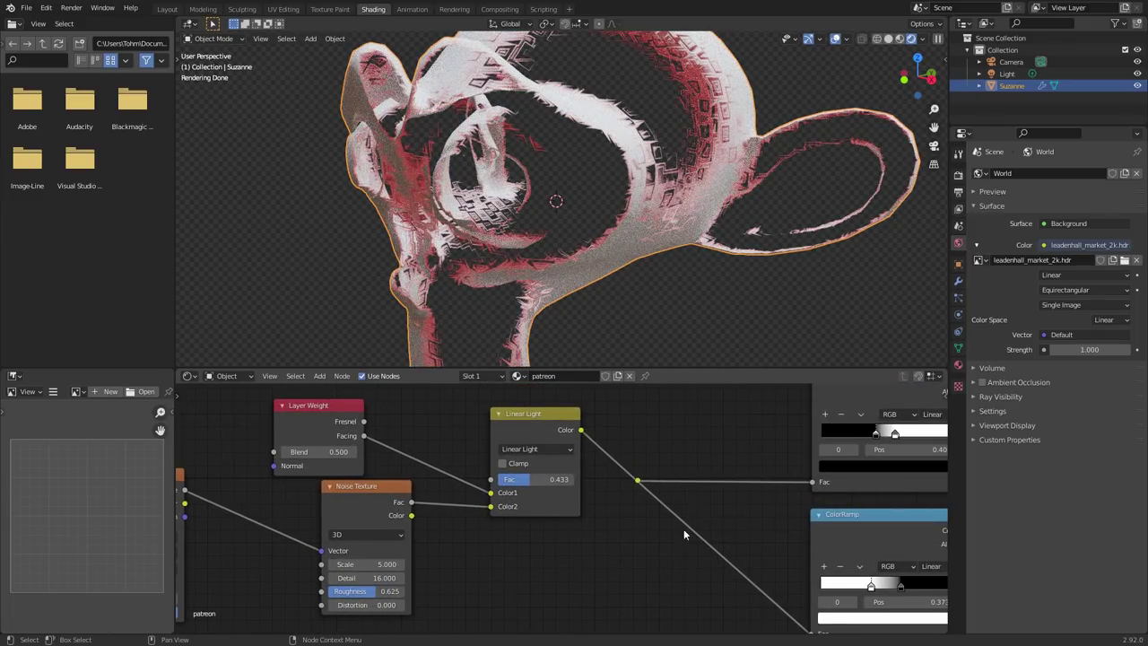
middle_drag(857, 524, 484, 522)
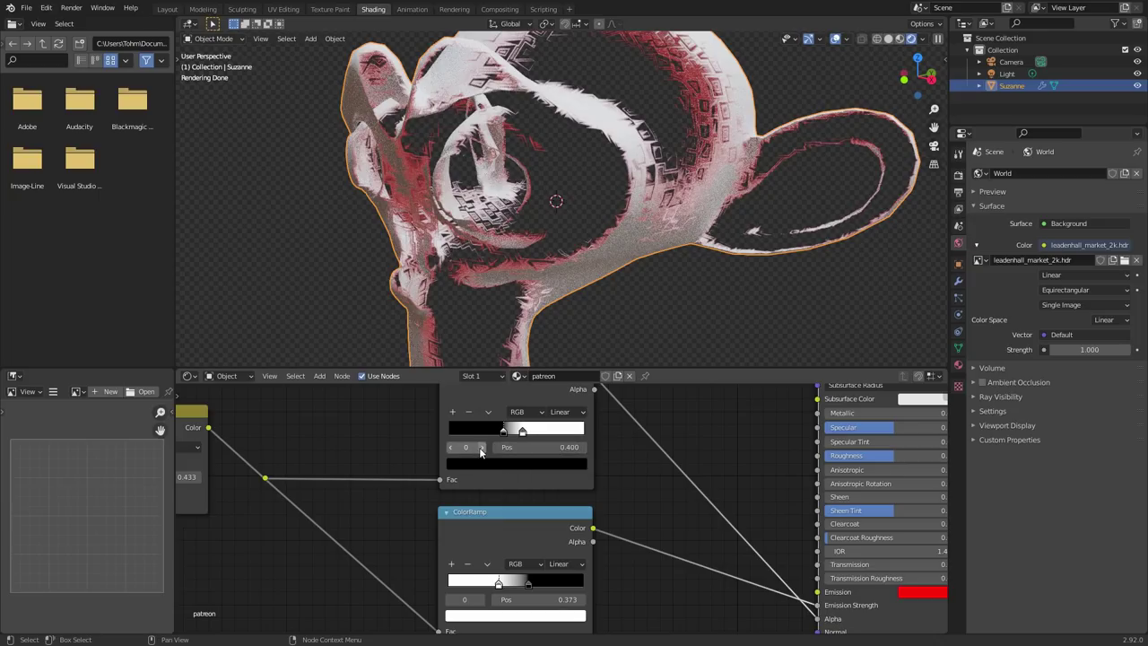
click(523, 430)
drag(523, 430, 543, 447)
key(ctrl+z)
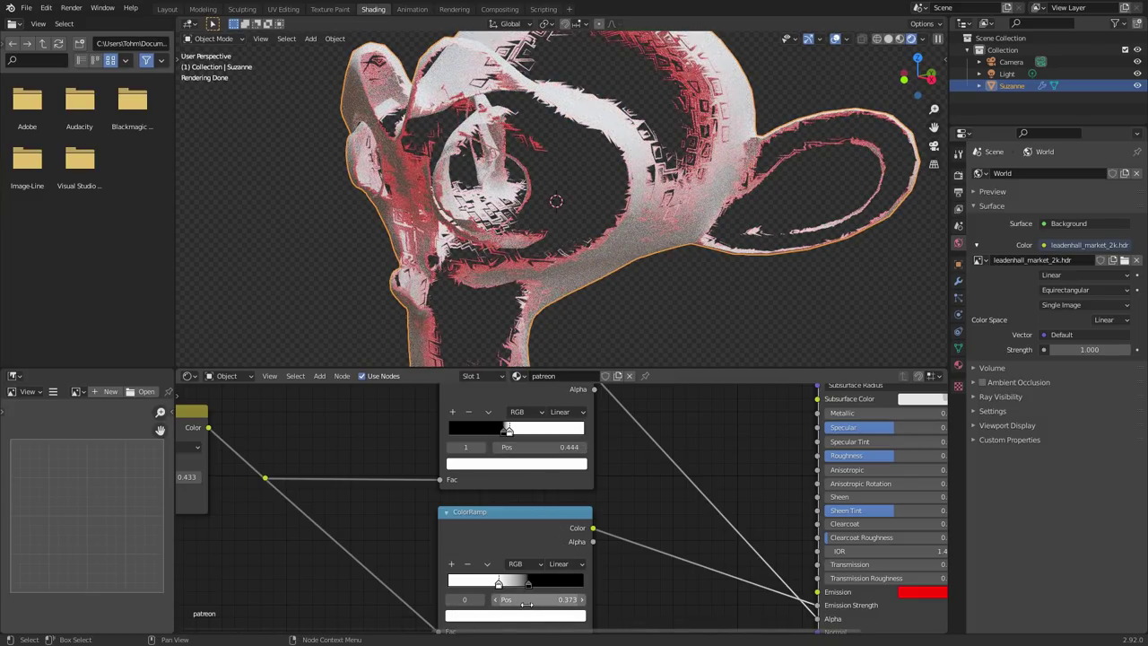
shift+drag(526, 603, 549, 603)
key(ctrl+z)
key(ctrl+z)
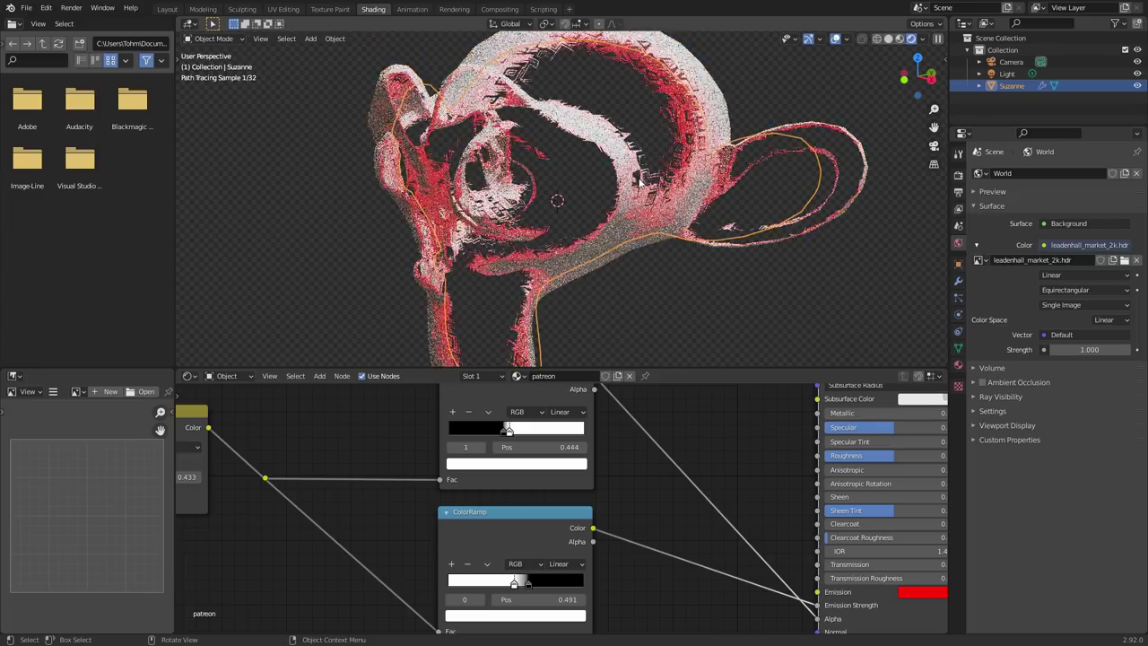
Step: Try a factor of 1.000 on the Linear Light mix node
middle_drag(310, 534, 676, 495)
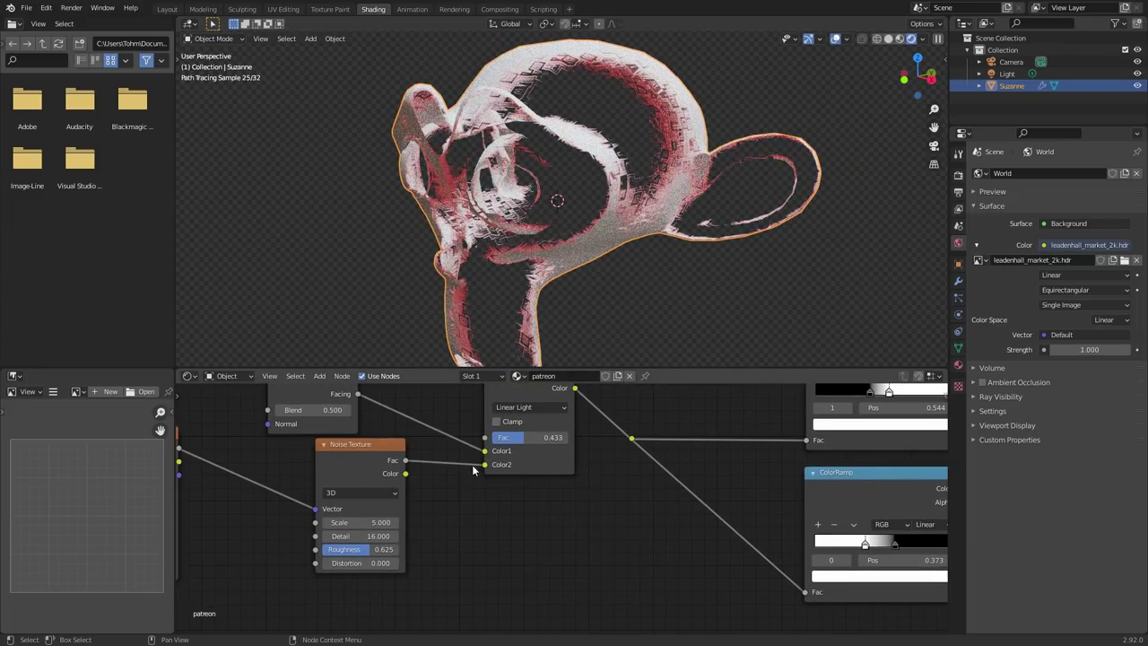
scroll(541, 458, down, 2)
drag(560, 456, 534, 456)
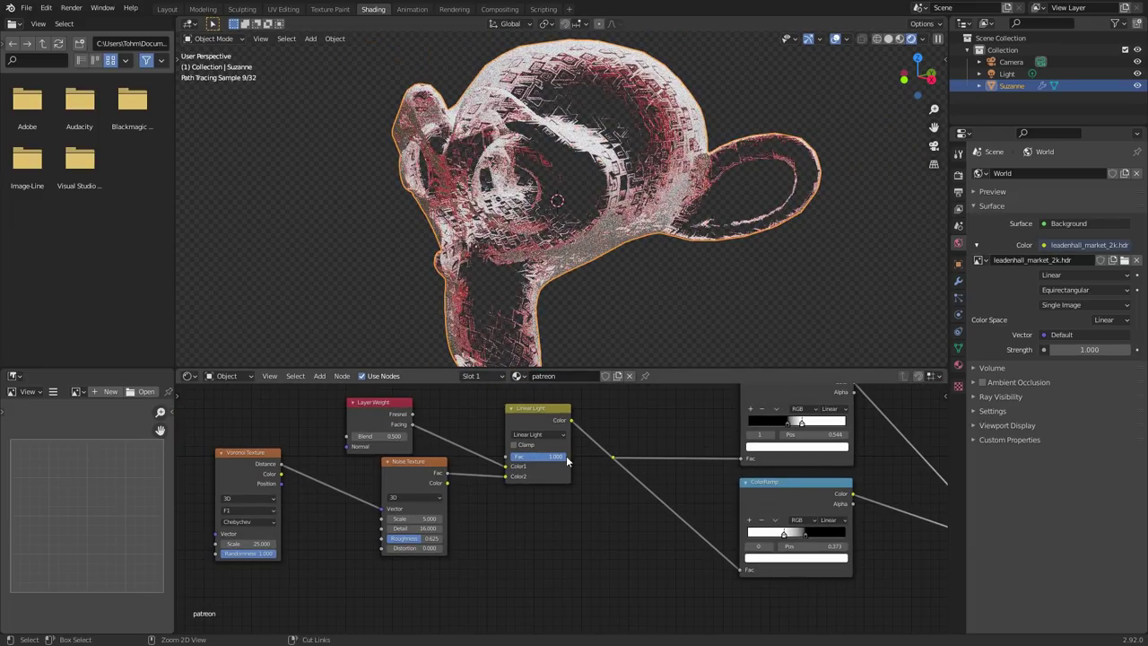
Step: Add a Value node, connect it to the Layer Weight's Blend input, and set its value to 0
middle_drag(390, 478, 531, 510)
scroll(531, 510, up, 5)
middle_drag(425, 436, 622, 525)
key(shift+a)
click(432, 437)
text(va)
click(470, 455)
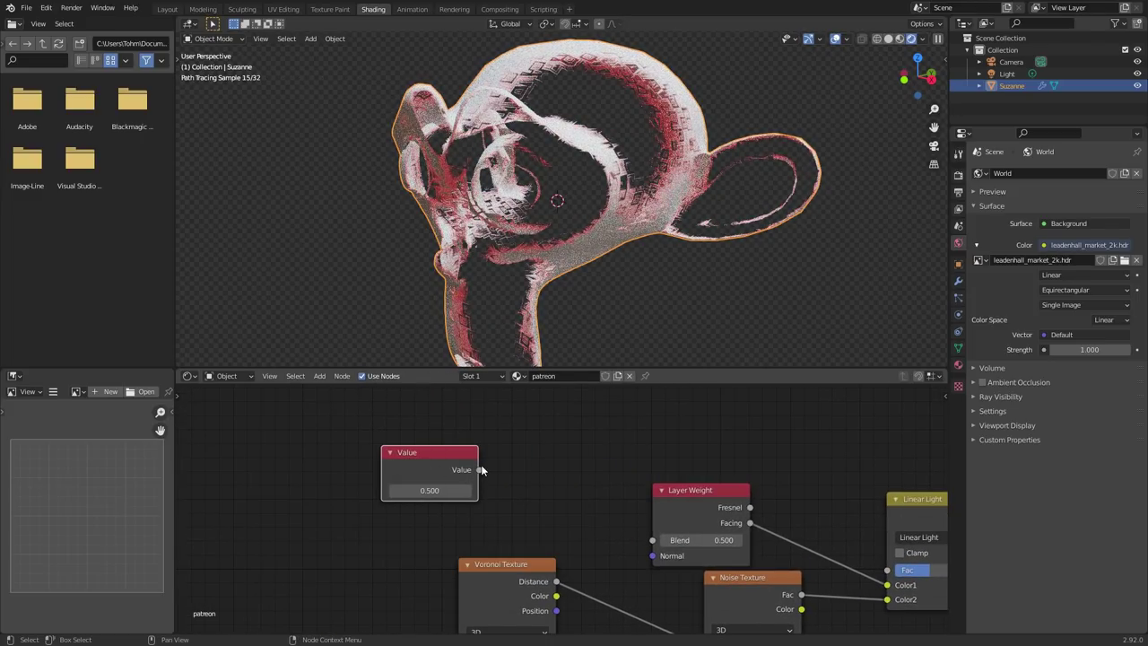
drag(643, 543, 652, 540)
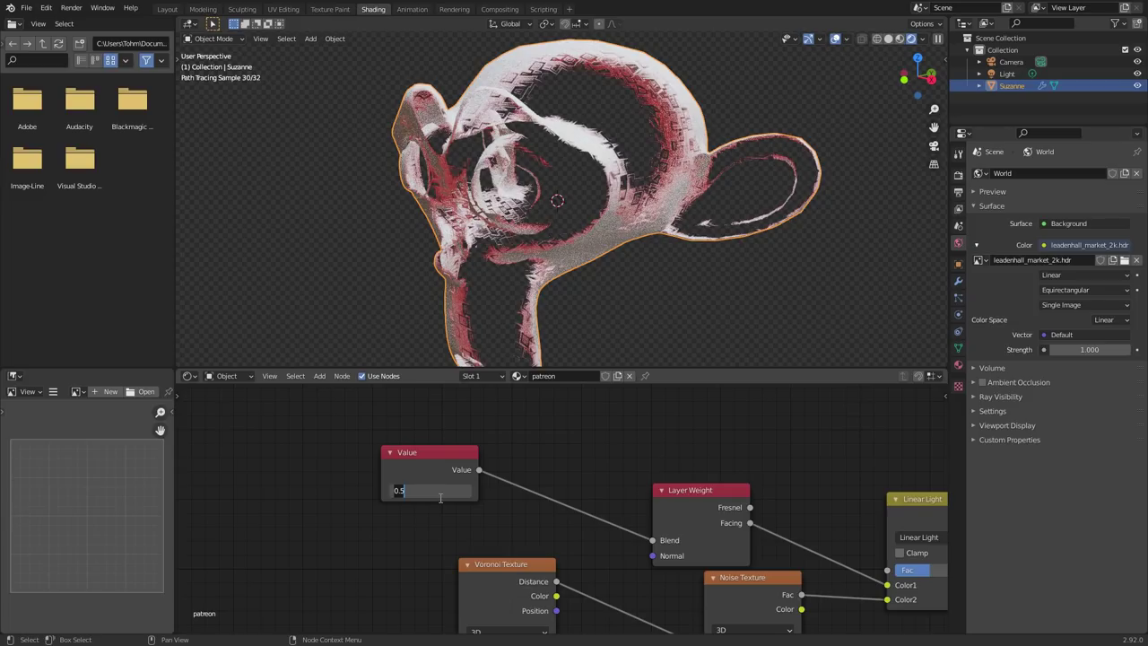
text(0)
key(Return)
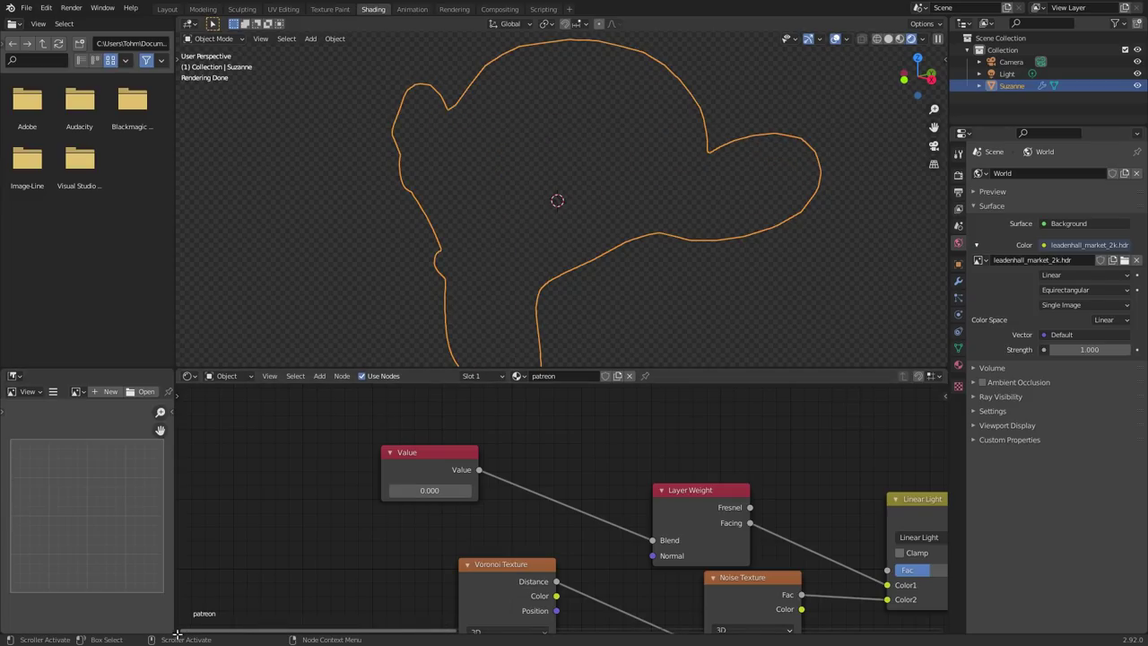
Step: Split a Timeline area off beneath the node editor and keyframe the Value node at frame 1
drag(178, 633, 182, 540)
click(186, 538)
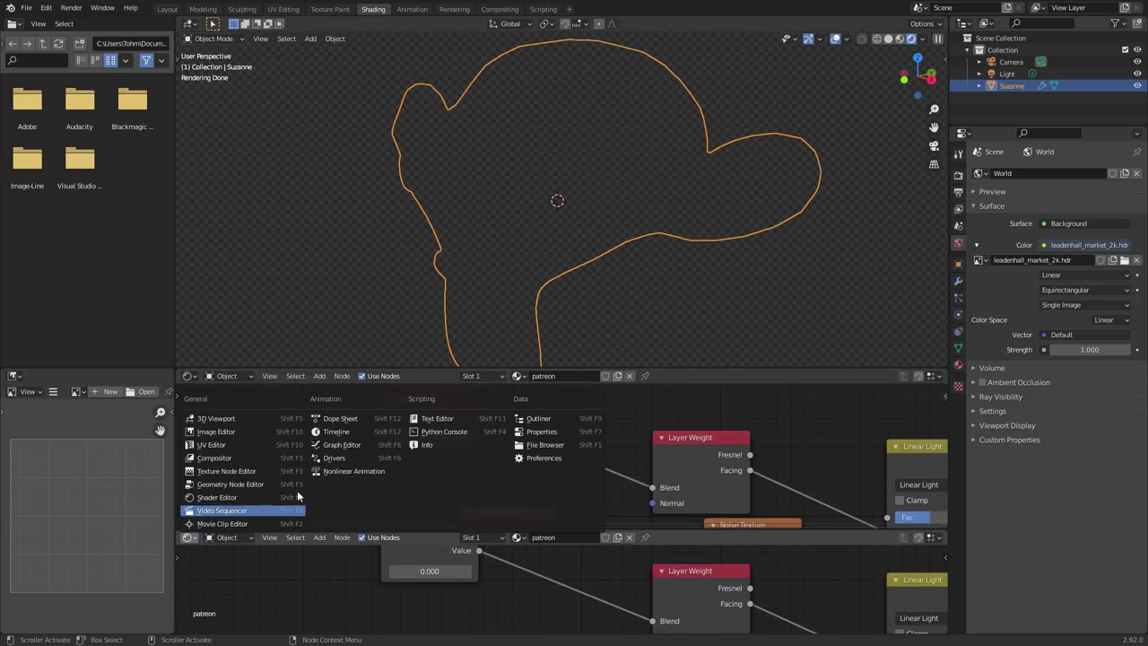
click(336, 436)
key(i)
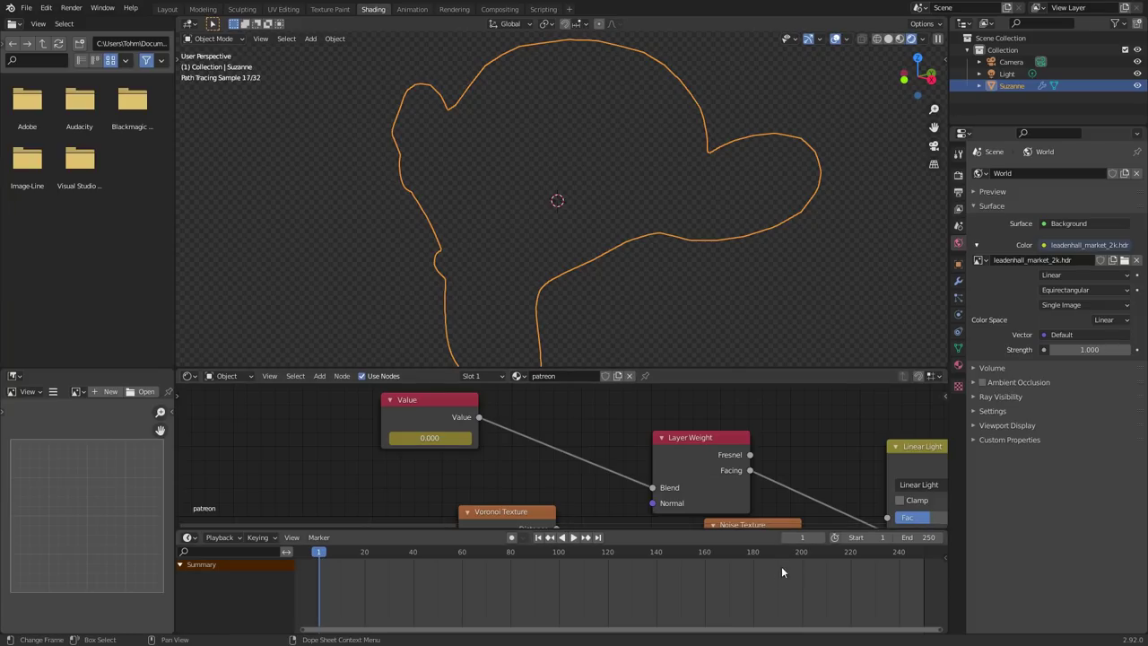
Step: Go to frame 60, set the Value node to 1.000, and keyframe it
click(462, 552)
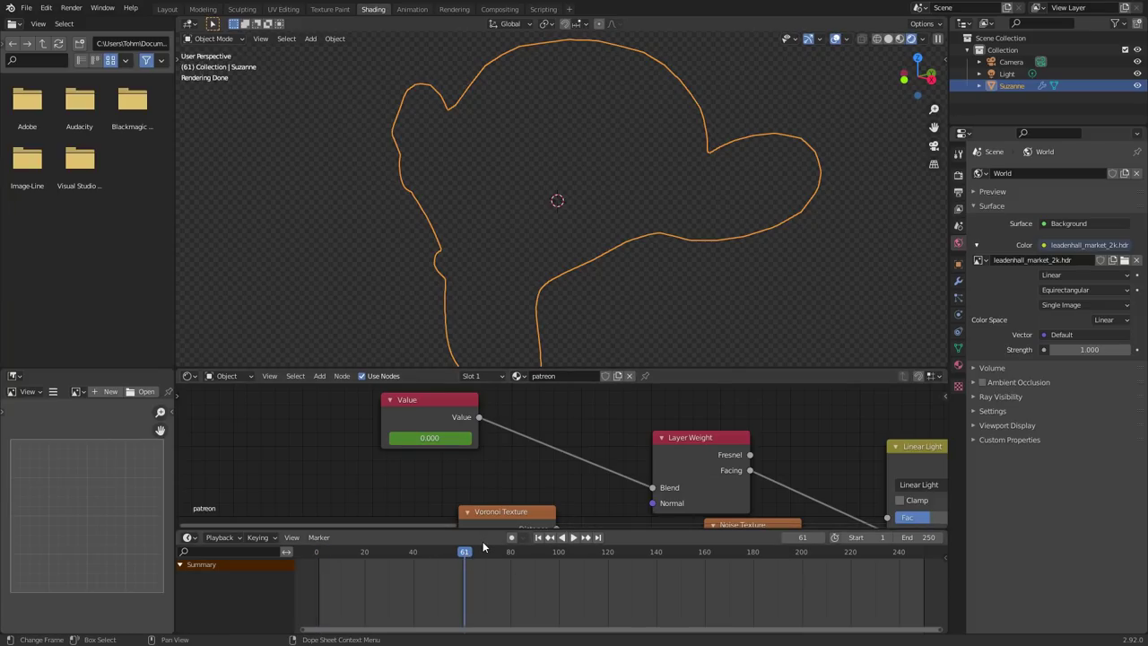
key(Return)
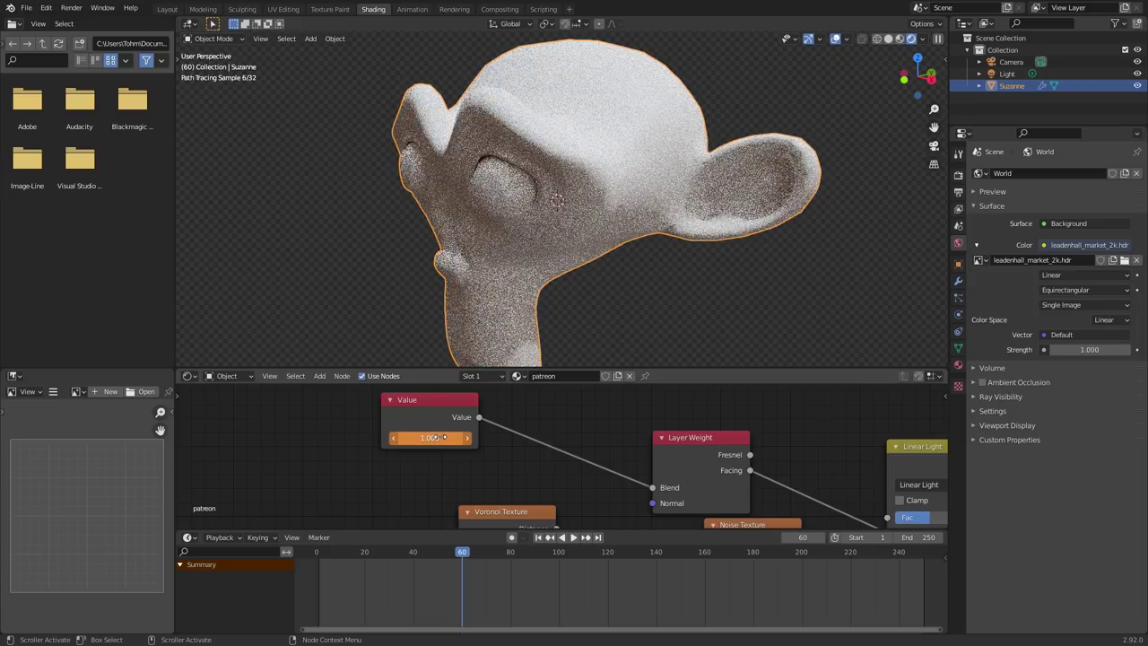
key(i)
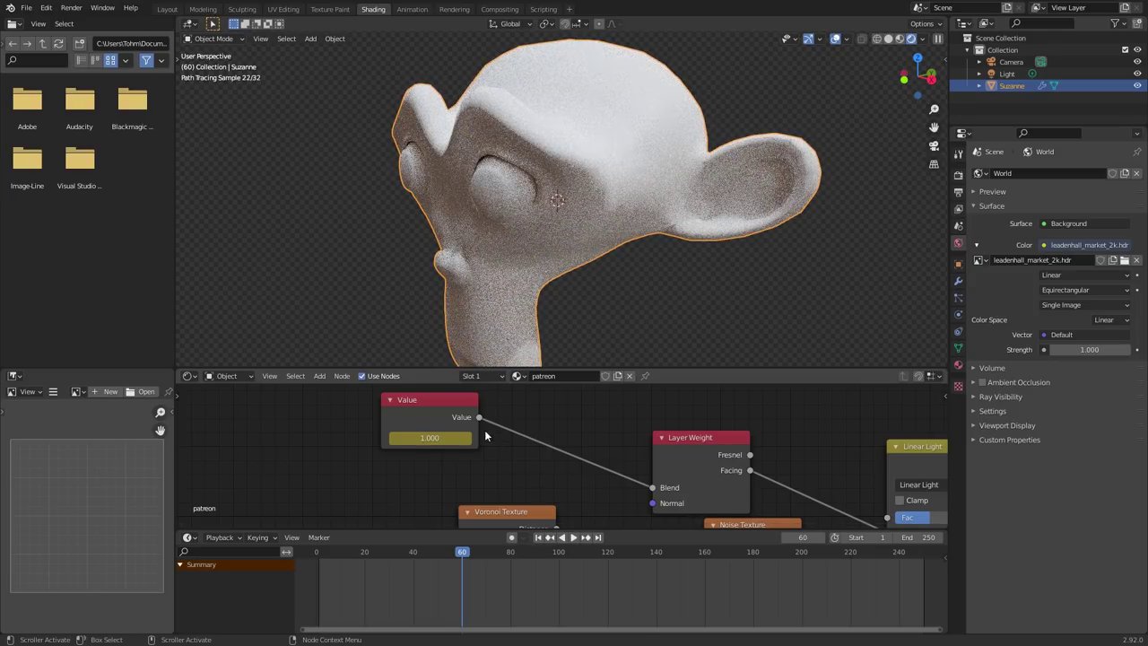
Step: Set the animation's end frame to 60
click(918, 530)
text(60)
key(Return)
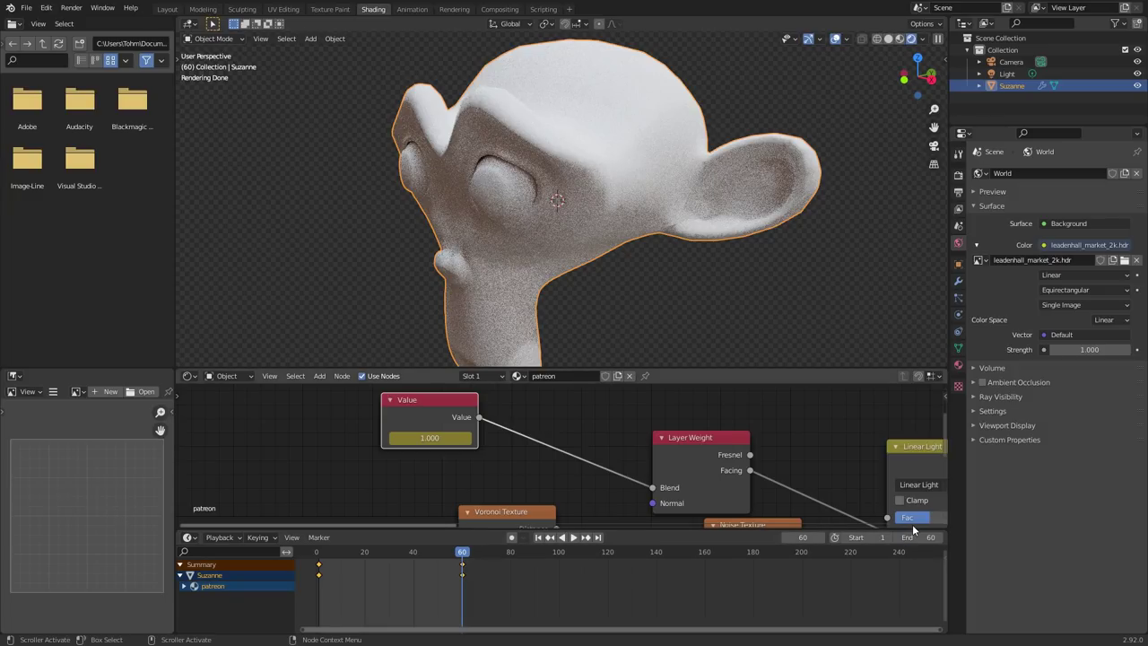
Step: Play the animation from the start frame in rendered shading and again in Material Preview shading
key(shift+Left)
key(space)
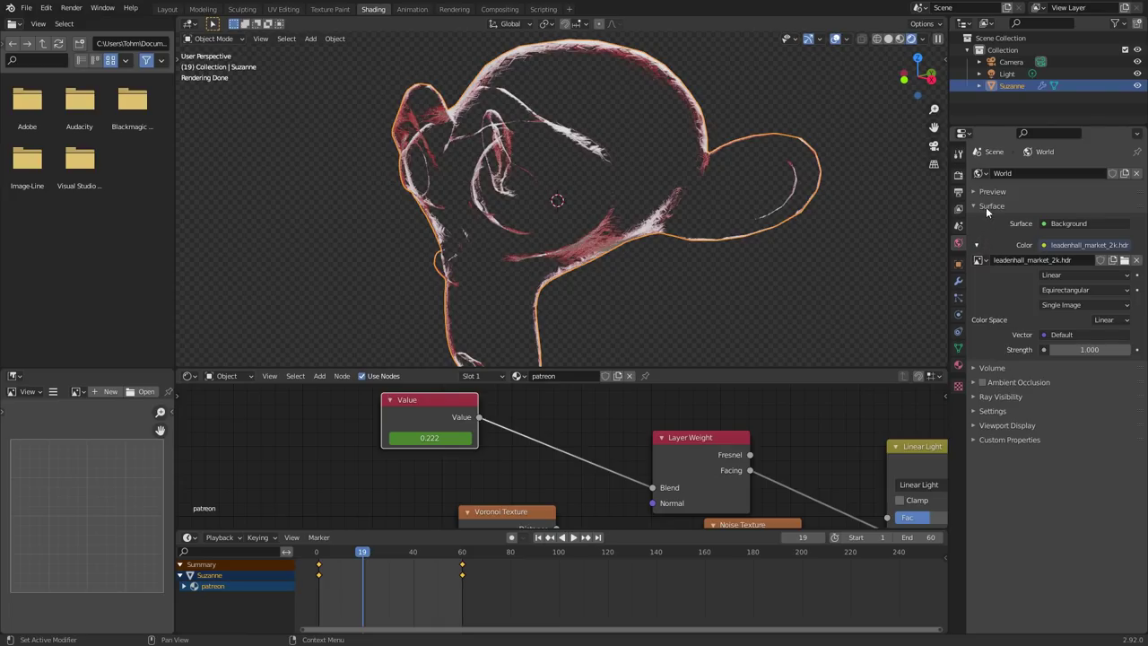
click(957, 175)
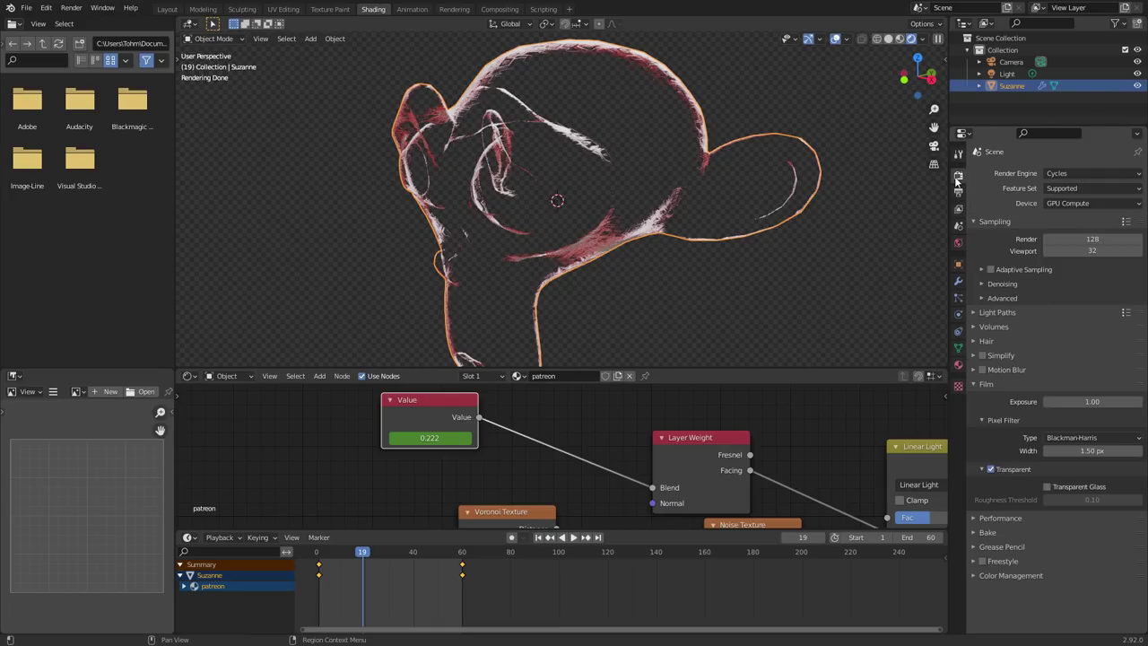
click(900, 39)
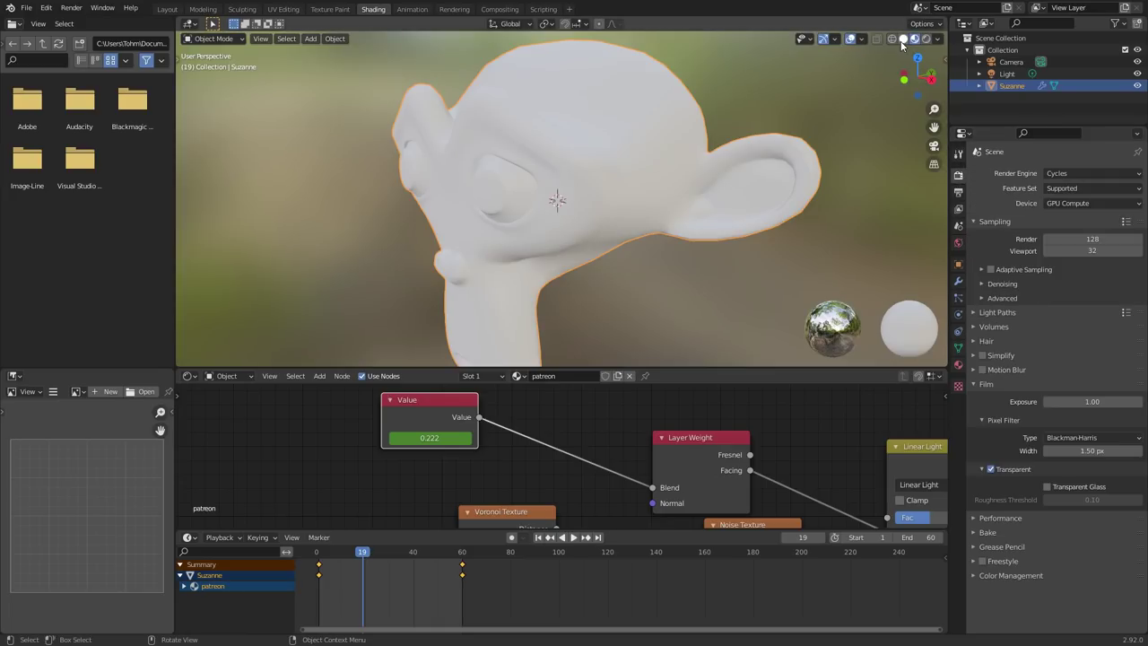
key(space)
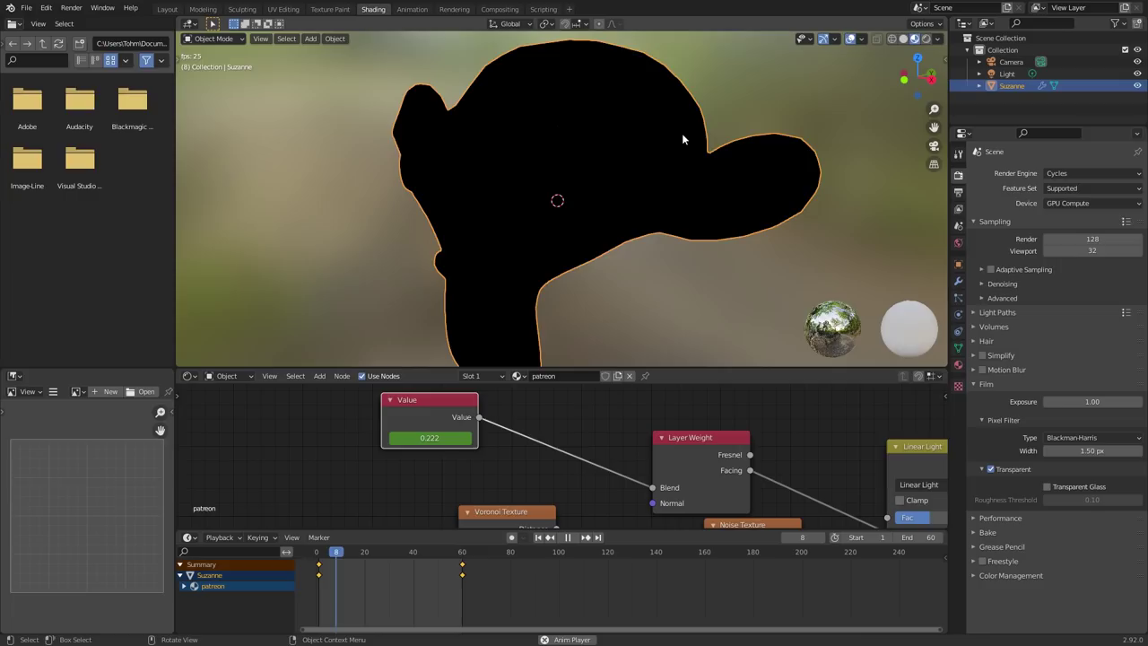
key(space)
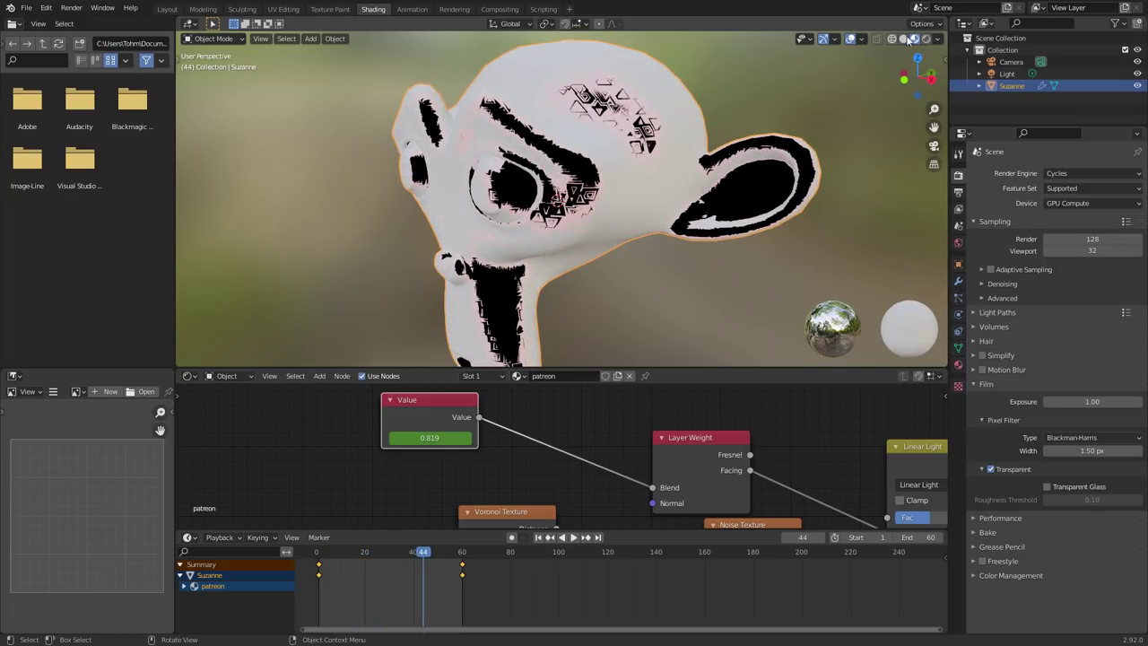
Step: Return the viewport to rendered shading and scrub through the animation to inspect the partly dissolved head
click(927, 39)
drag(437, 550, 388, 553)
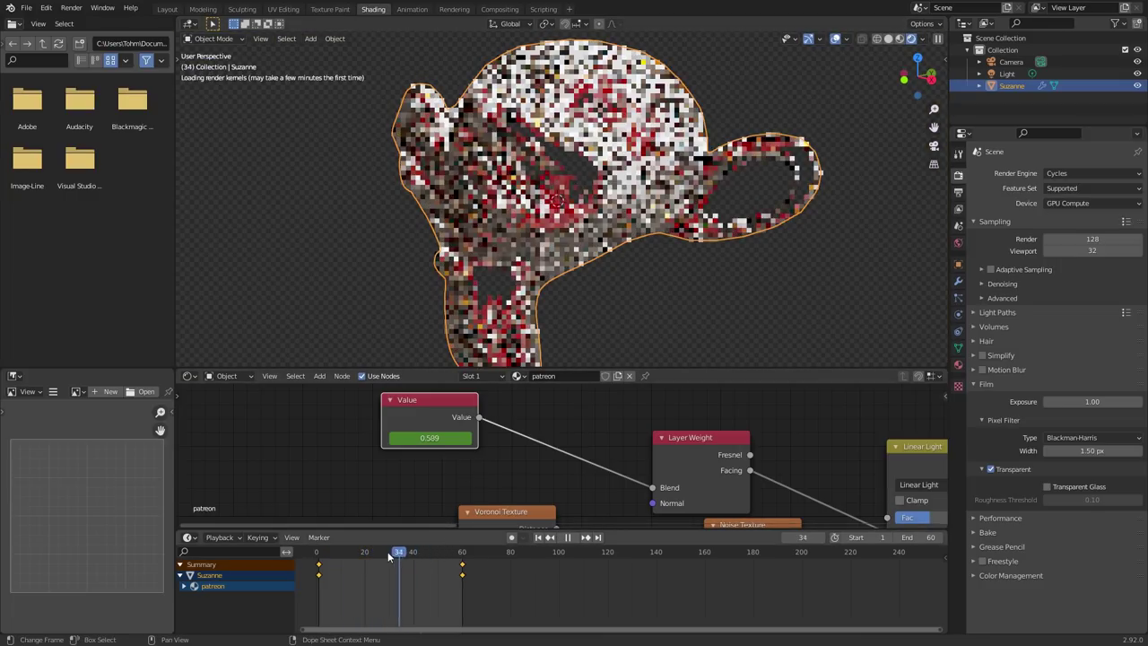
key(space)
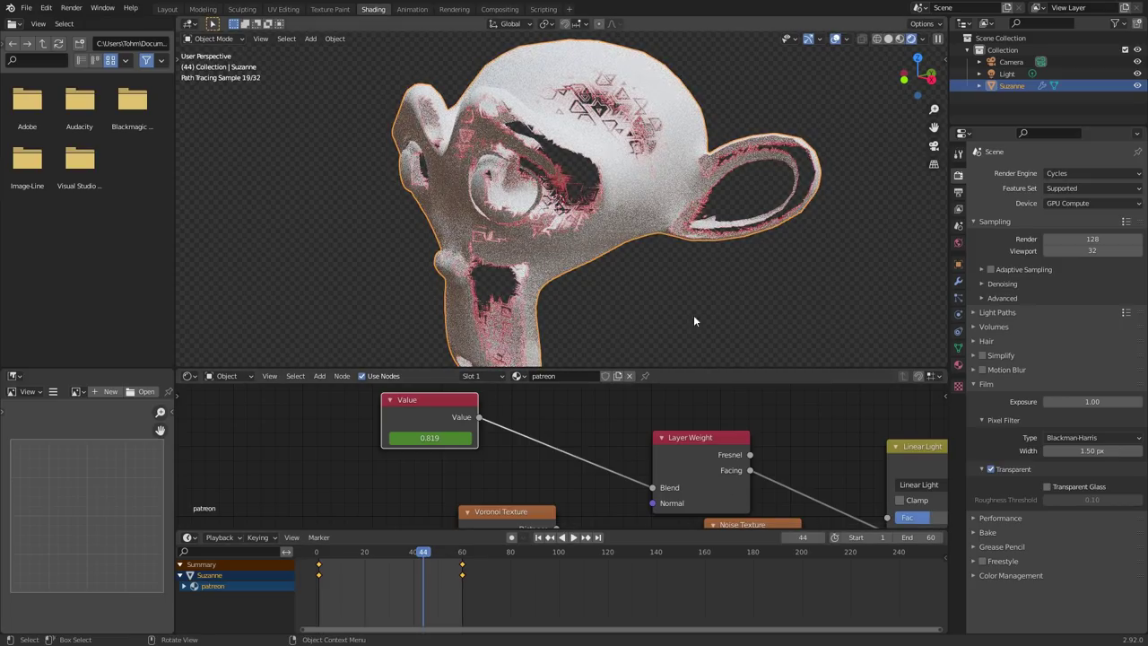
Step: Save the scene to the Desktop as patreon.blend
scroll(628, 436, down, 3)
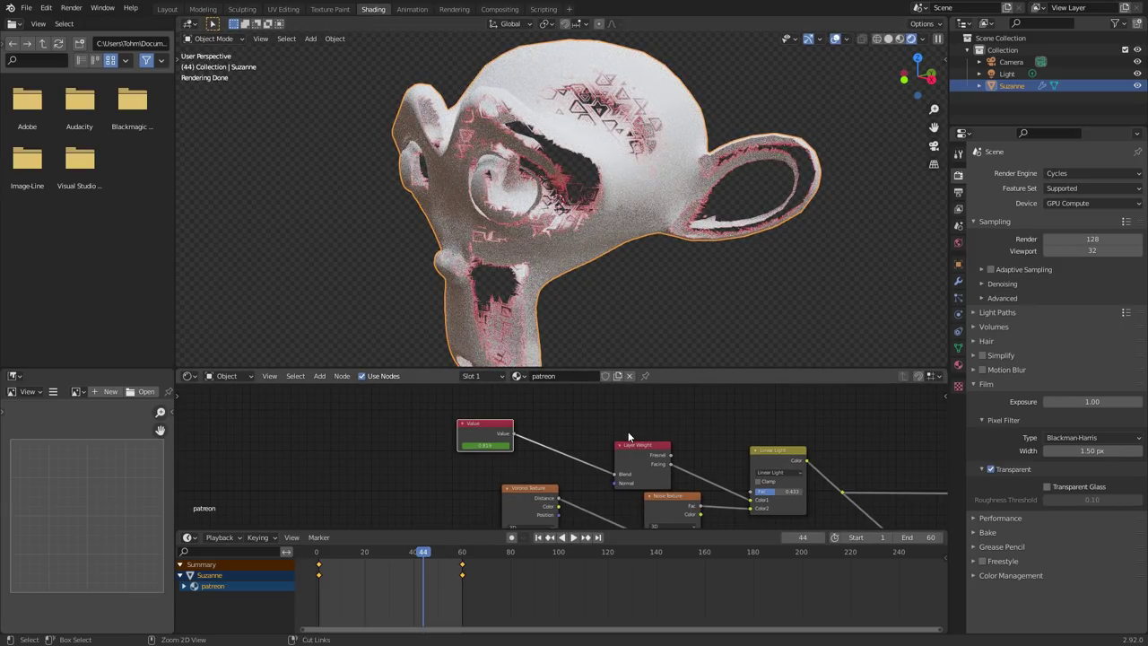
key(ctrl+s)
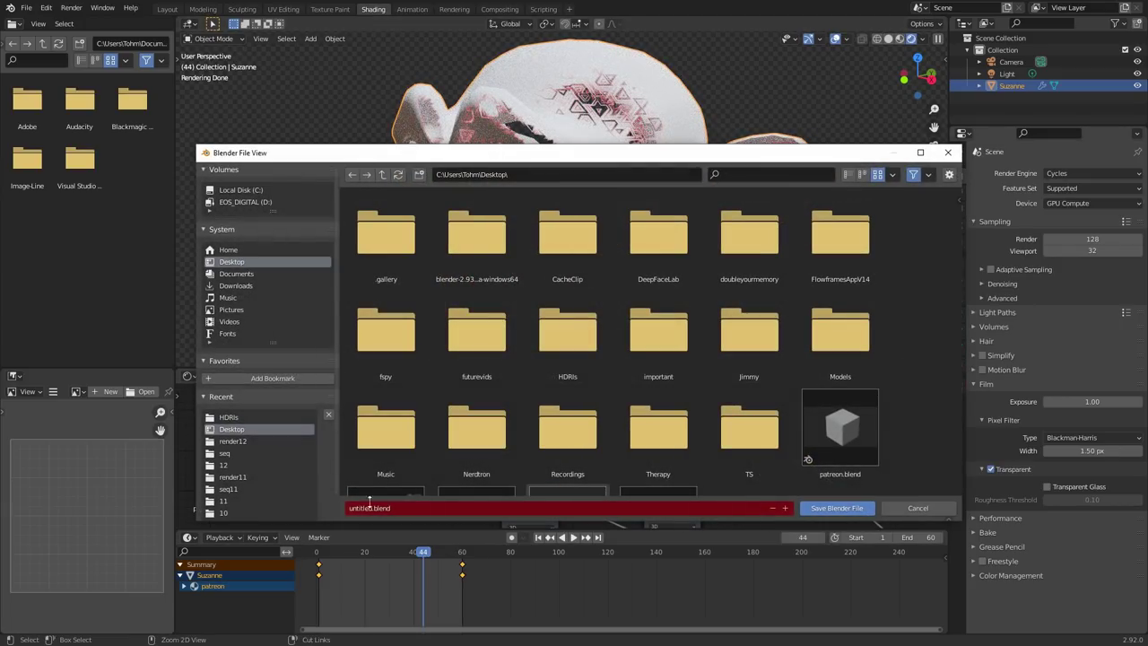
click(359, 508)
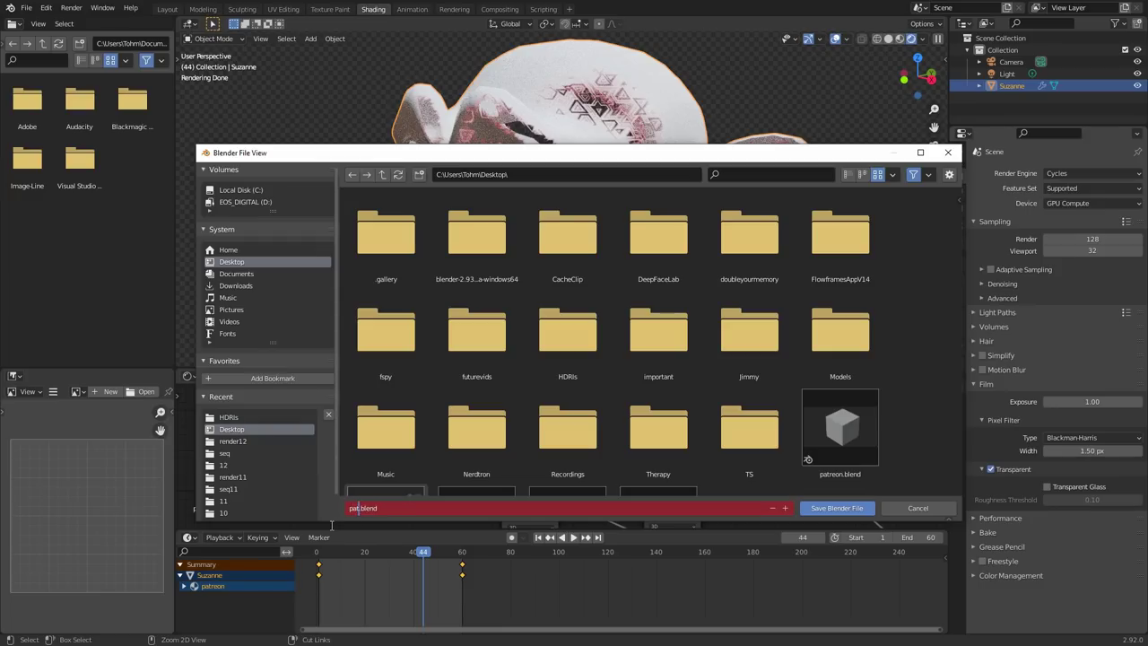
text(patreon)
key(Return)
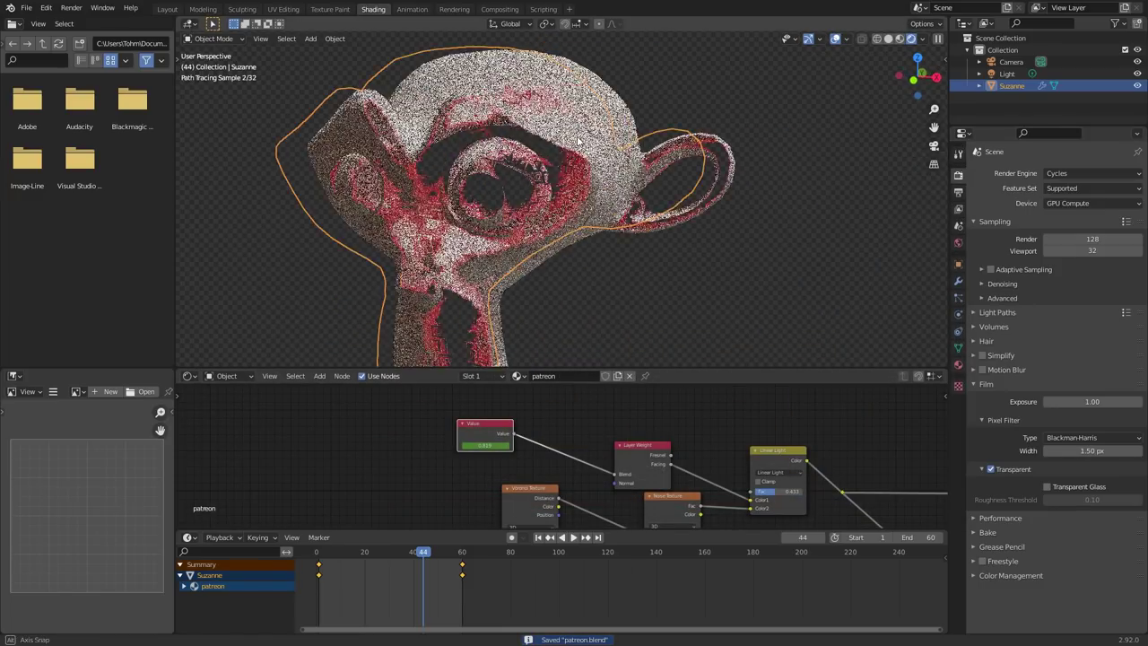
Step: Set the Principled BSDF's Metallic to 1.000 and Roughness to 0.141 and inspect the head from another angle
scroll(646, 137, down, 5)
middle_drag(647, 137, 382, 225)
scroll(753, 423, down, 3)
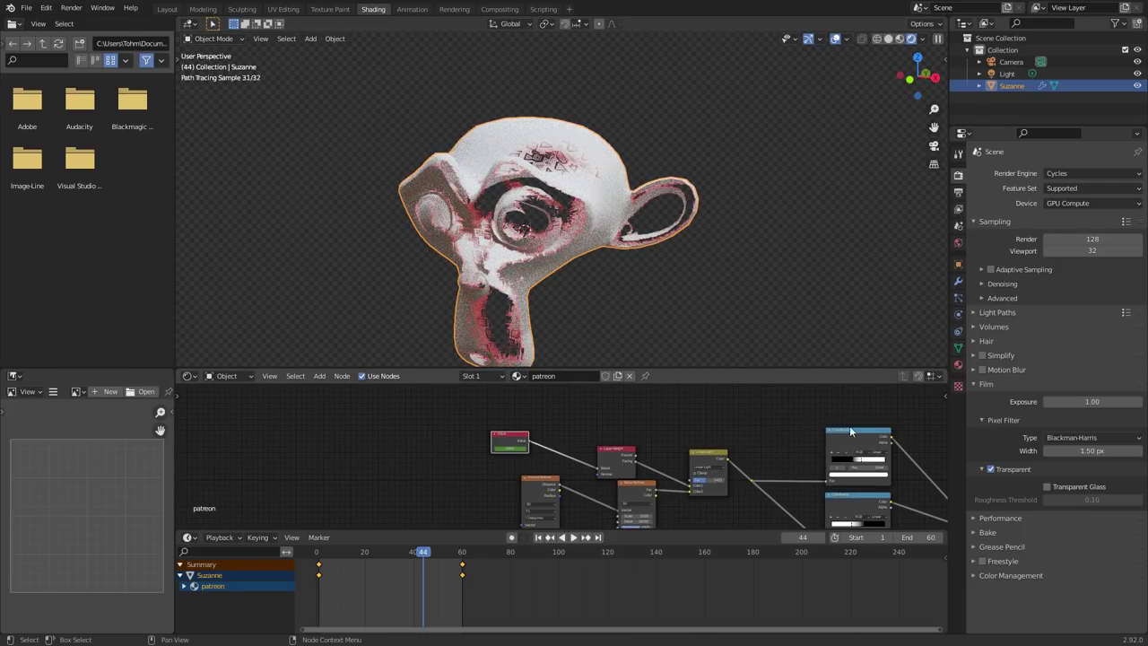
middle_drag(849, 424, 449, 418)
scroll(676, 469, up, 6)
middle_drag(727, 440, 639, 422)
scroll(754, 450, up, 5)
drag(641, 446, 741, 446)
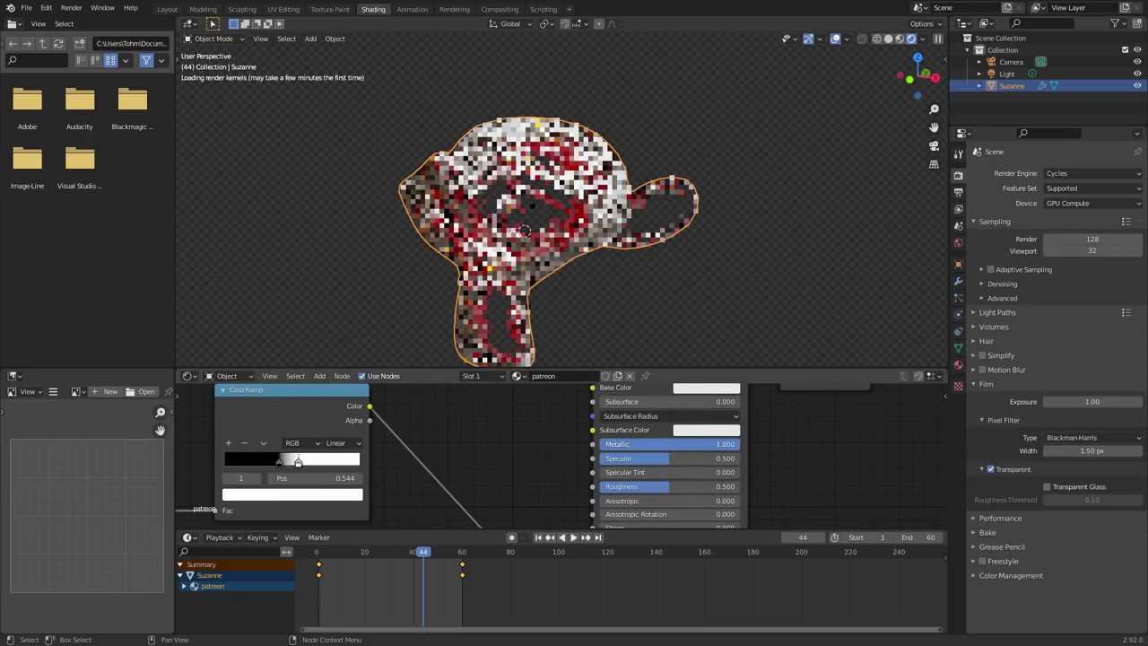
drag(629, 489, 579, 488)
middle_drag(529, 225, 568, 186)
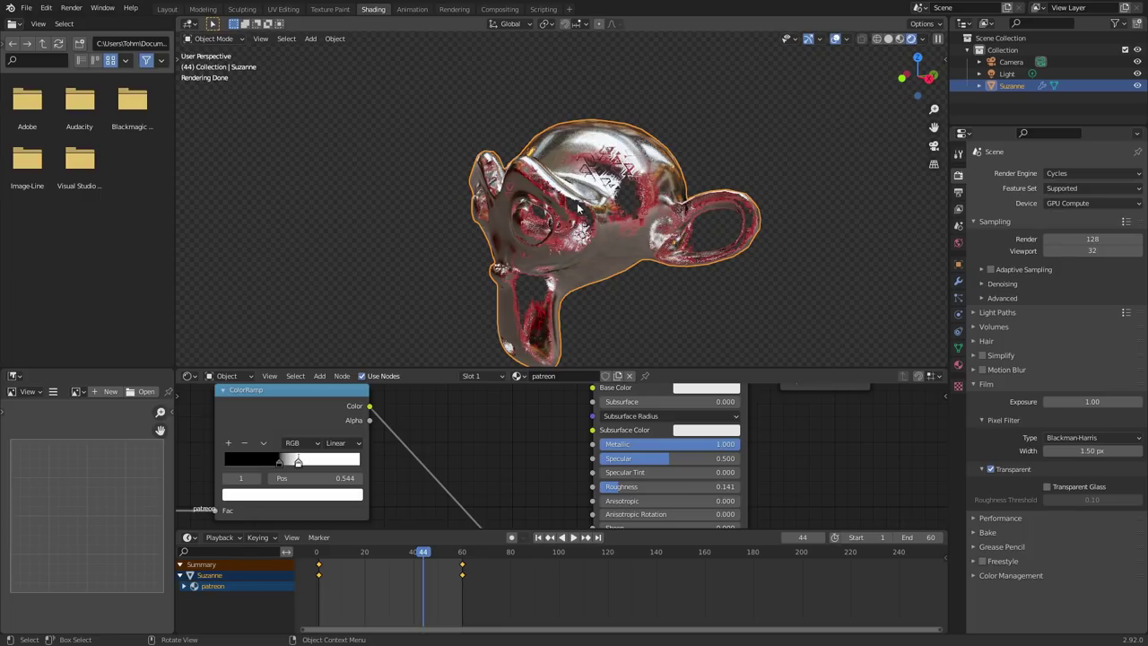
Step: Play the dissolve animation and set the Principled BSDF's Metallic to 0.064 and Roughness to 0.673
middle_drag(310, 477, 527, 431)
key(space)
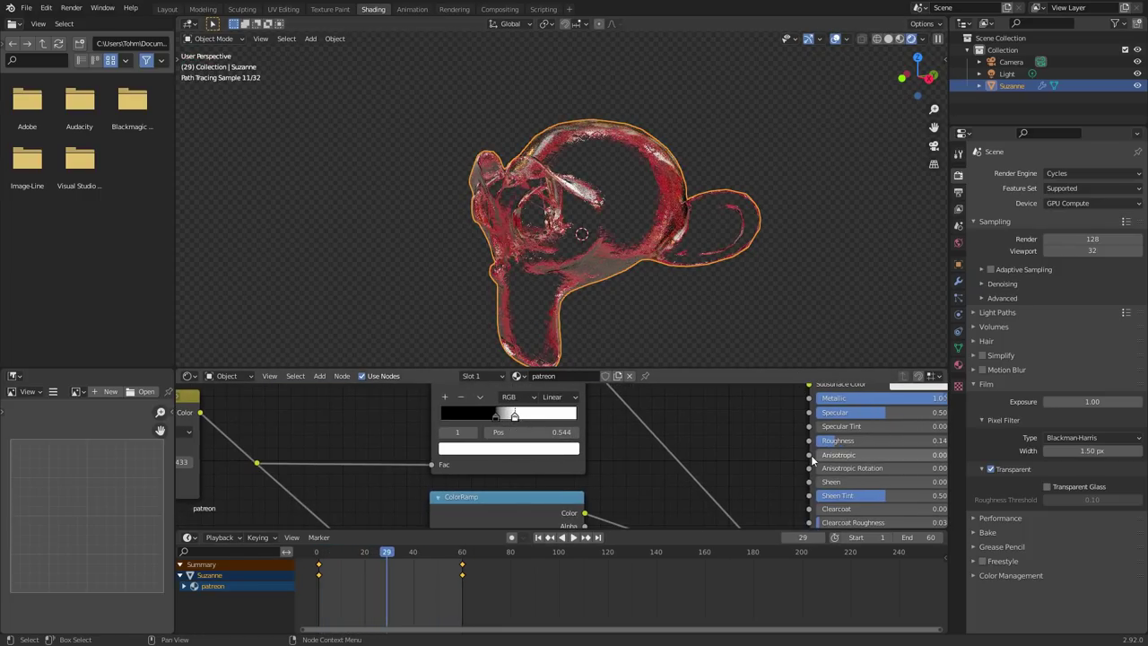
middle_drag(812, 460, 623, 489)
drag(665, 440, 605, 439)
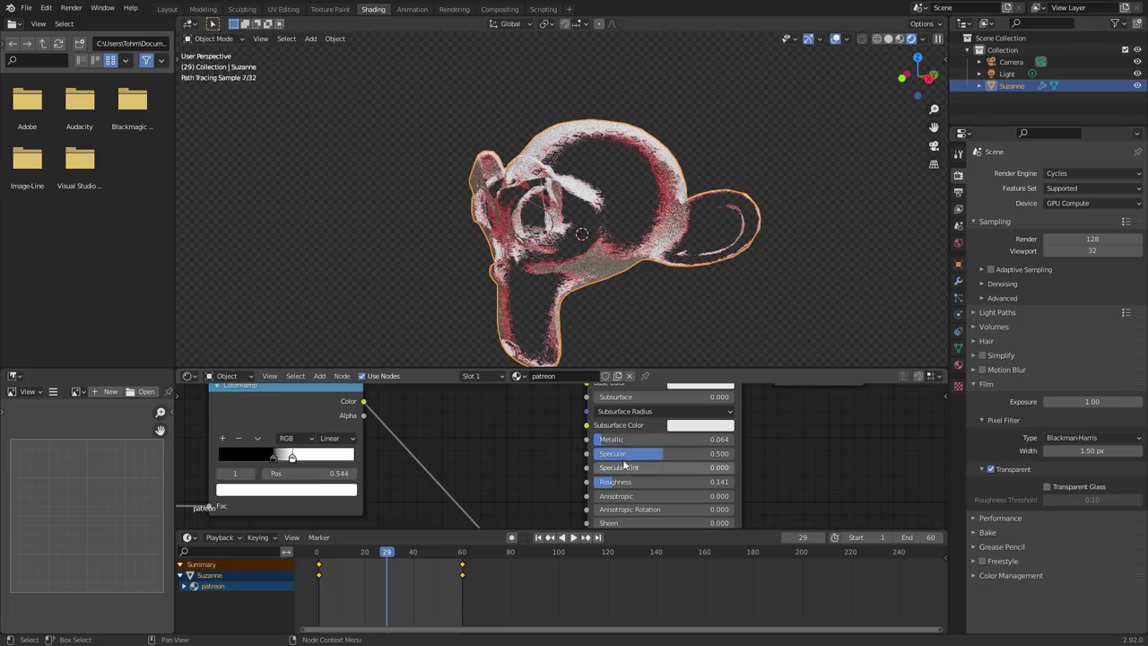
drag(619, 483, 689, 482)
scroll(717, 413, up, 3)
scroll(718, 419, up, 1)
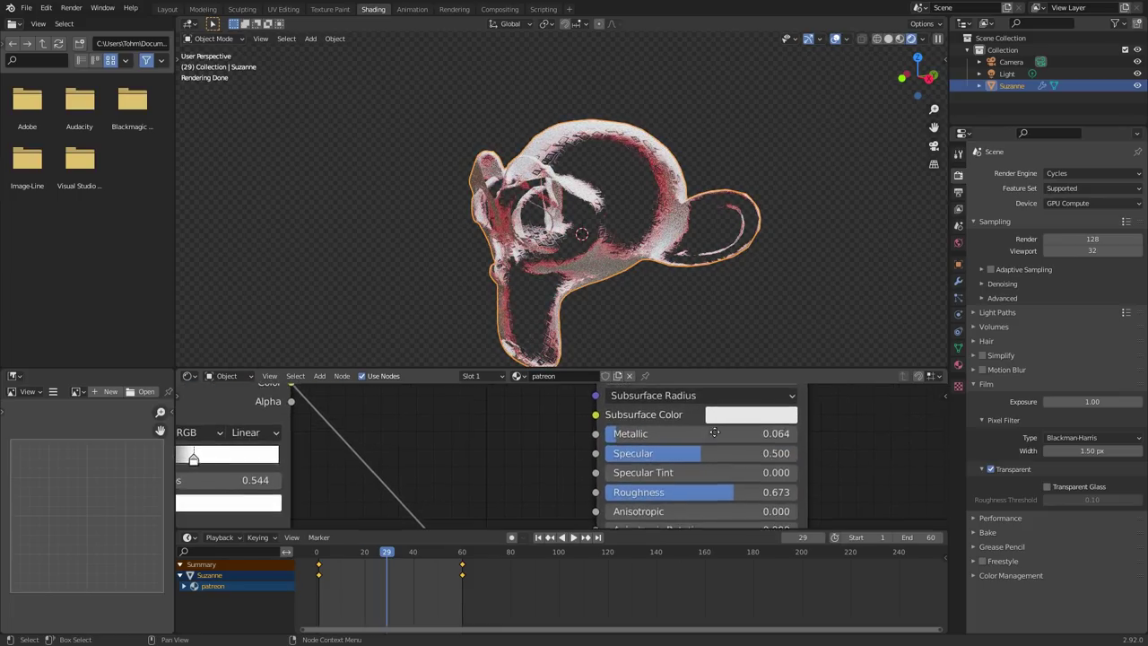
Step: Try a purple Base Color with hue 0.775 and saturation 0.755 on the Principled BSDF, and undo it
middle_drag(720, 427, 688, 491)
click(705, 425)
drag(722, 274, 778, 241)
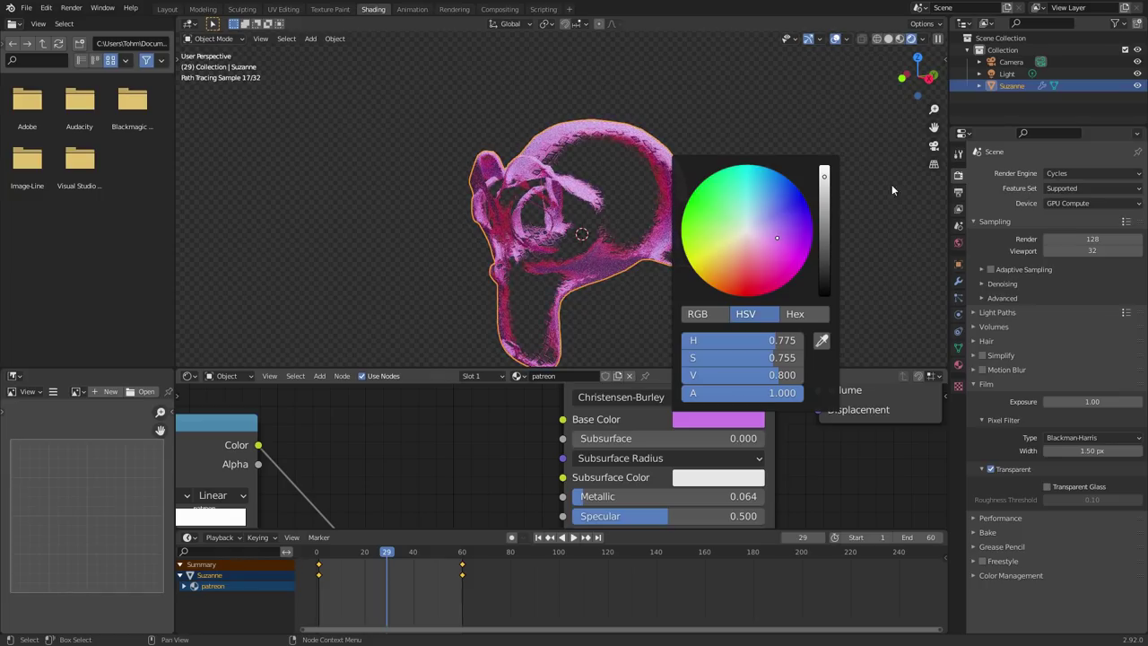
key(ctrl+z)
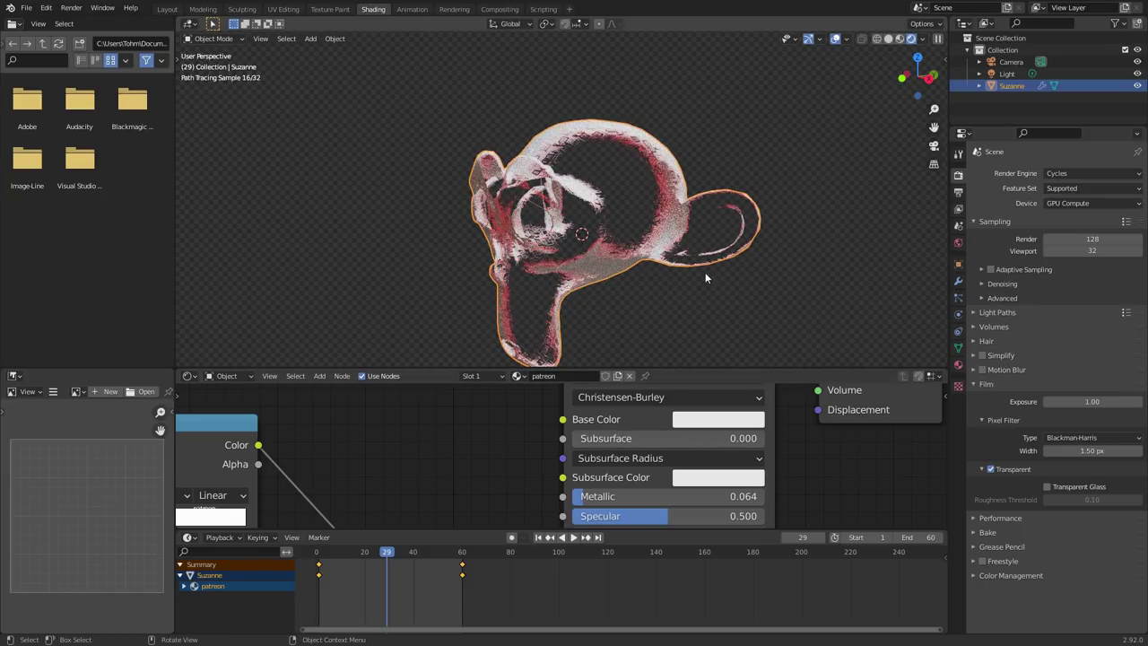
Step: Delete the monkey head and add a torus mesh in its place
scroll(705, 272, down, 4)
key(Delete)
key(shift+a)
mouse_move(563, 192)
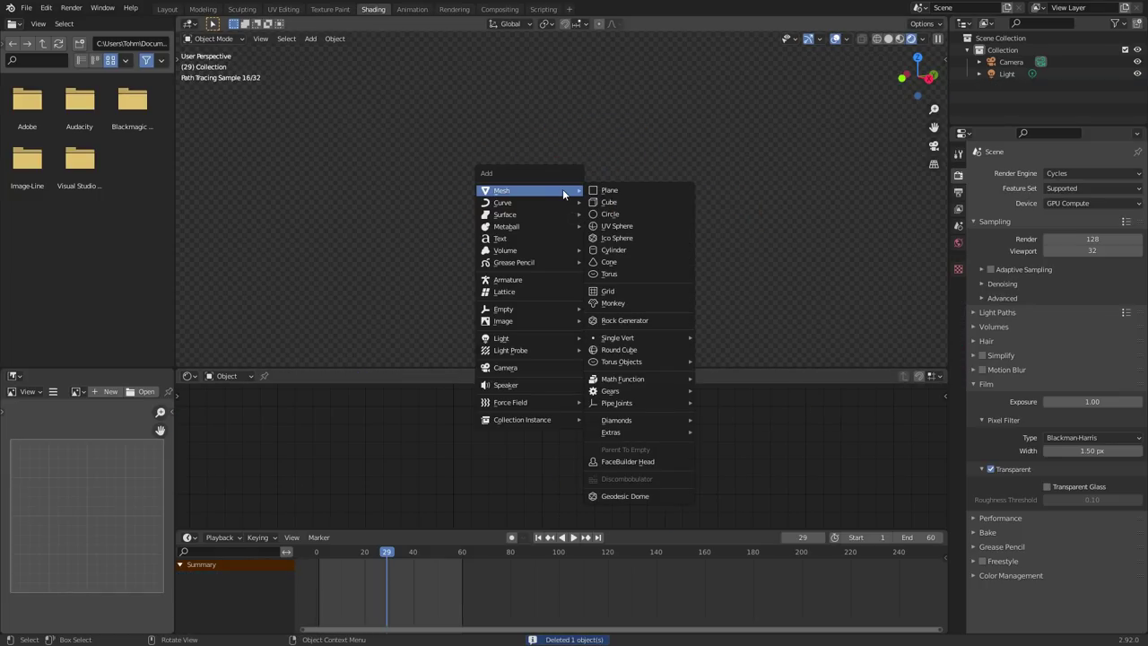
click(626, 273)
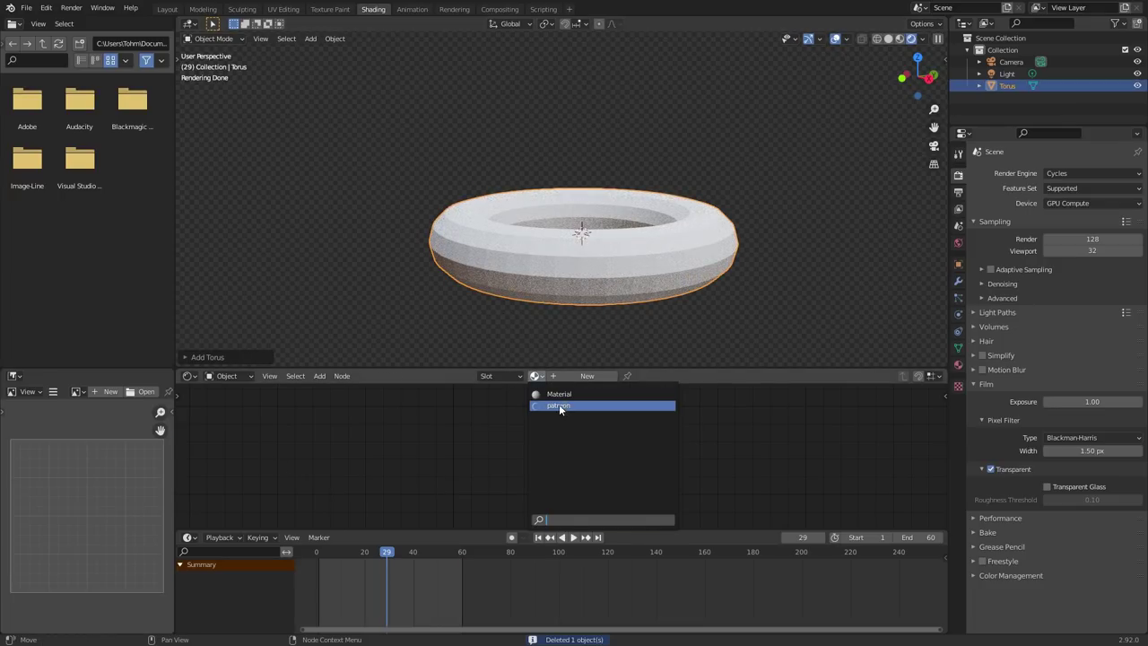
Step: Assign the existing patreon material to the torus and view the ring from a higher angle
click(560, 408)
middle_drag(437, 437, 825, 356)
middle_drag(687, 319, 676, 351)
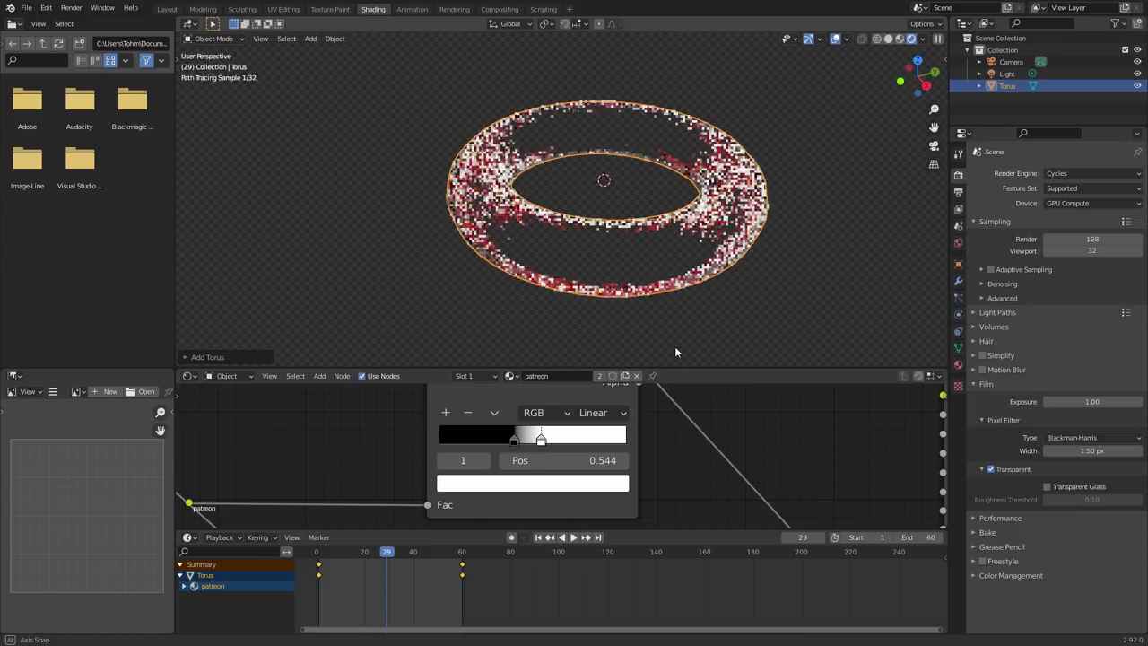
Step: Play and pause the animation to examine the dissolve on the torus at several frames and from another angle
key(space)
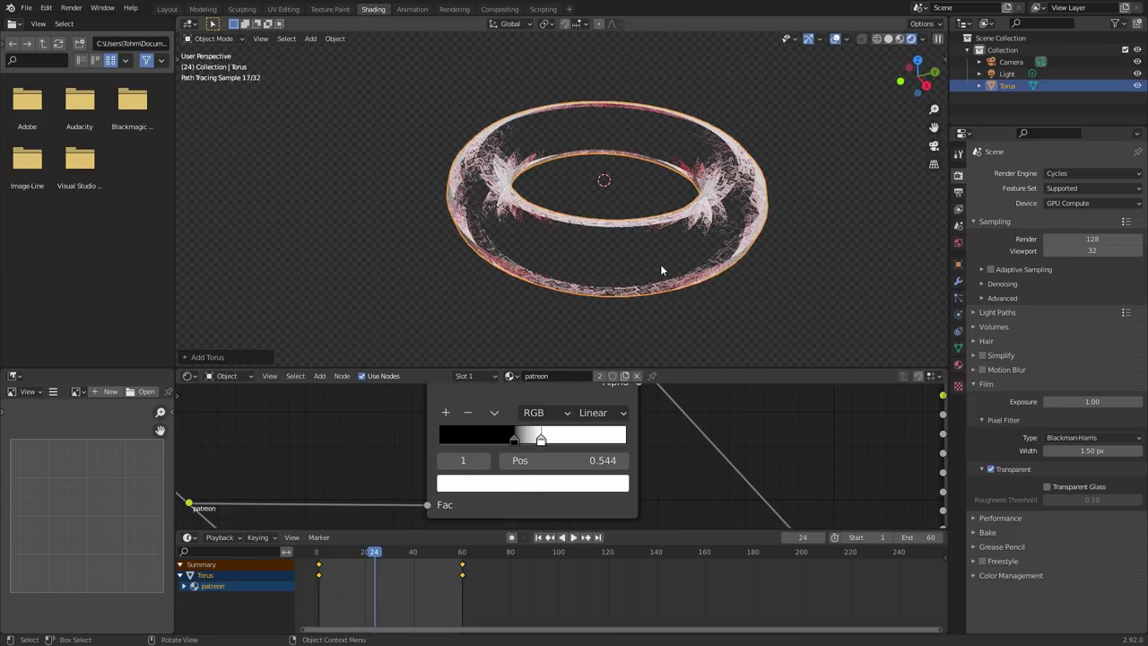
key(space)
key(space)
key(space)
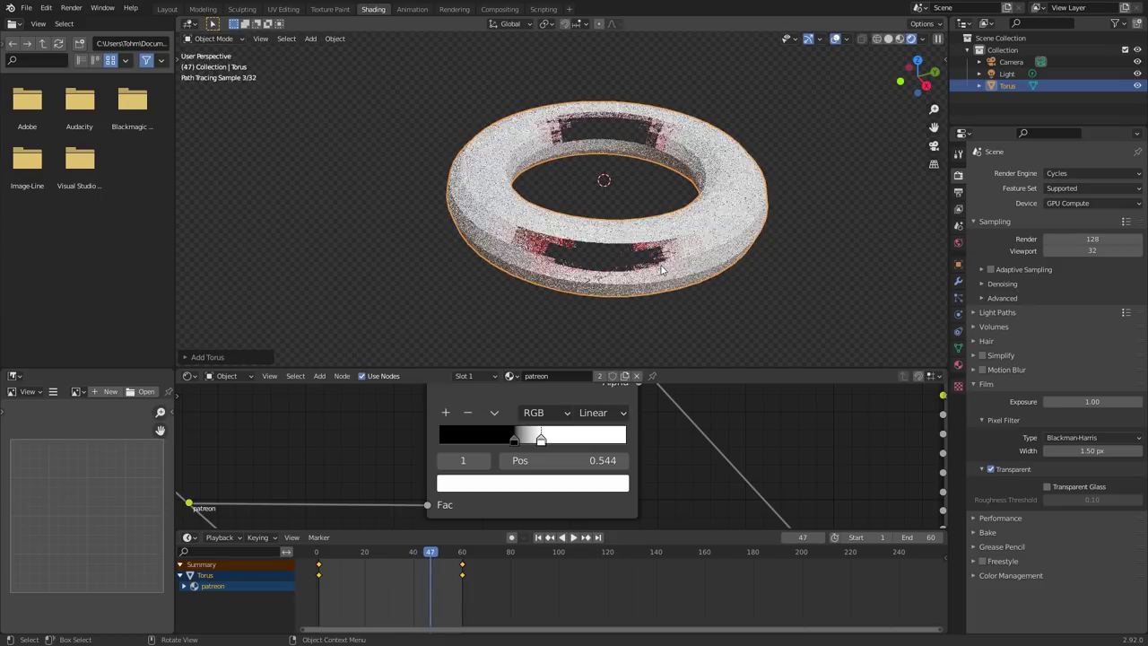
middle_drag(661, 265, 746, 220)
key(space)
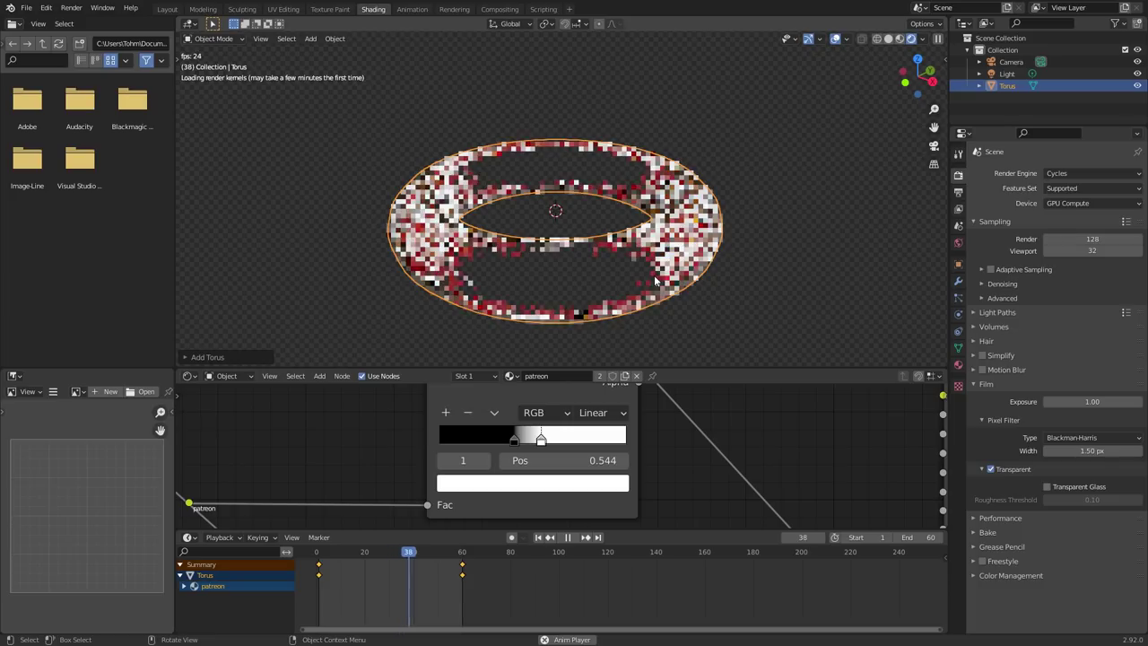
key(space)
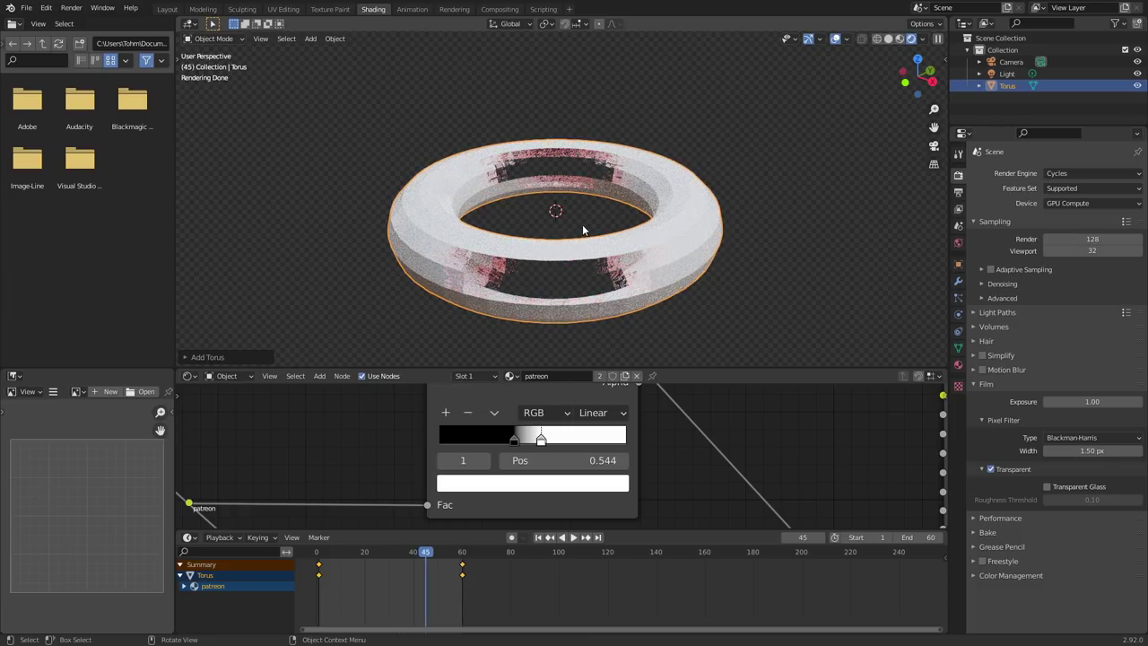
Step: Delete the torus and add a rock mesh with the Rock Generator
key(Delete)
key(shift+a)
mouse_move(546, 152)
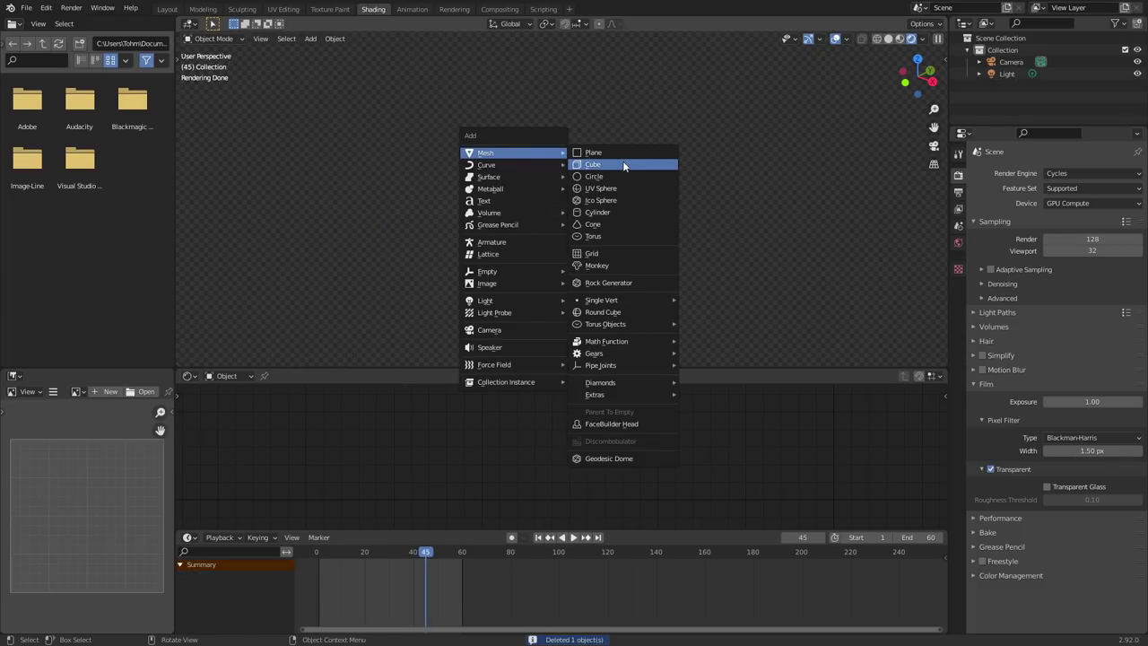
click(616, 282)
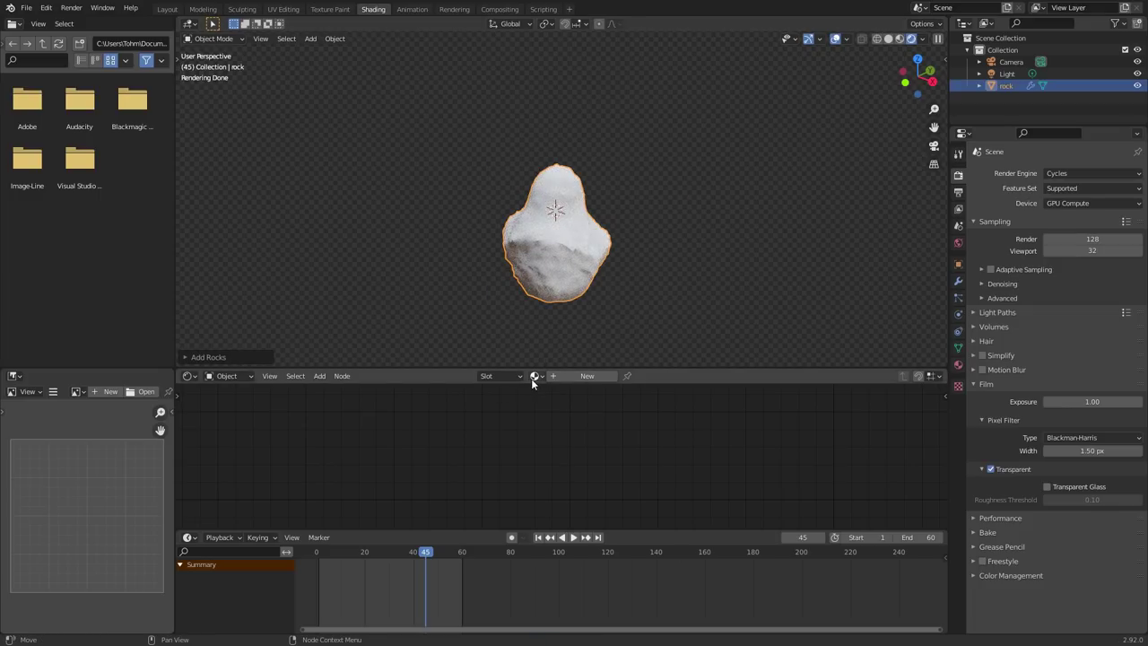
Step: Assign the existing patreon material to the rock and play the dissolve animation on it
click(556, 405)
key(space)
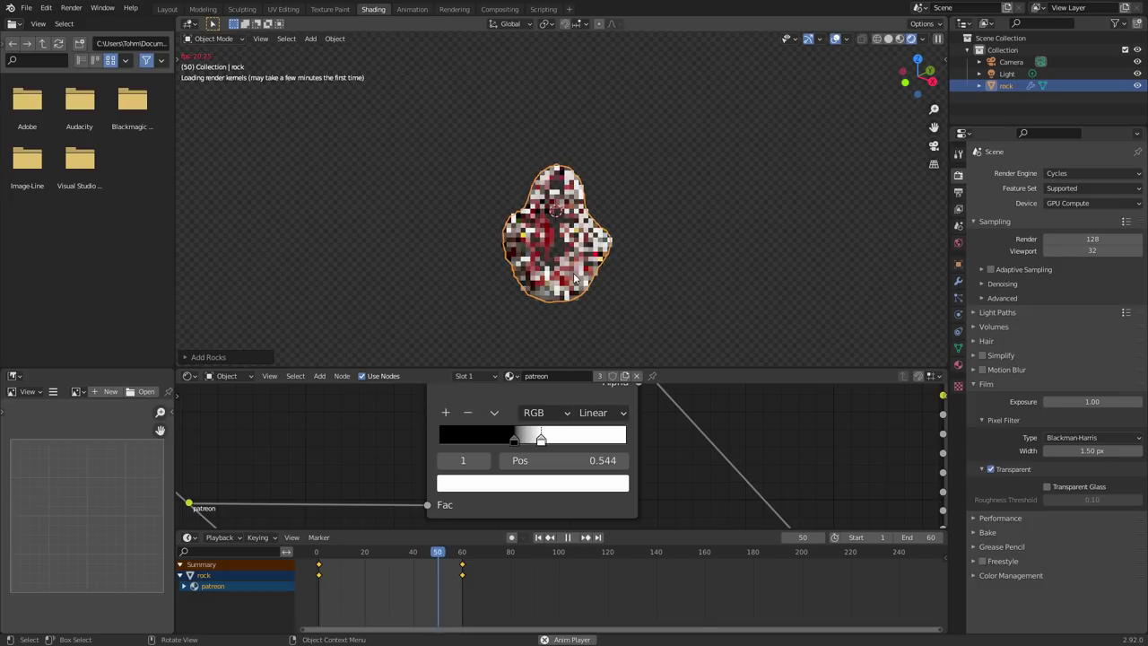